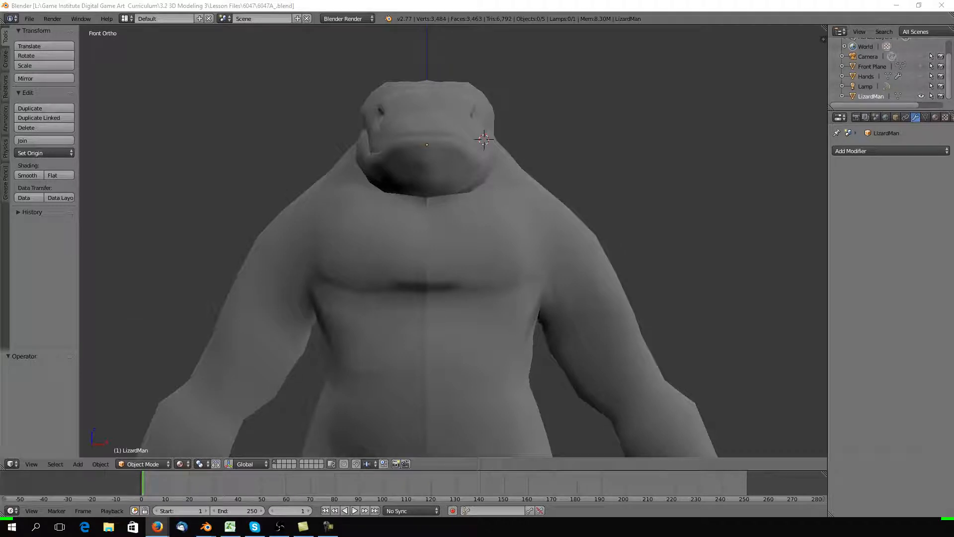
Examine the LizardMan body from several angles and from the front, focusing on the centre seam down the torso
{"action": "key", "text": "alt+Tab"}
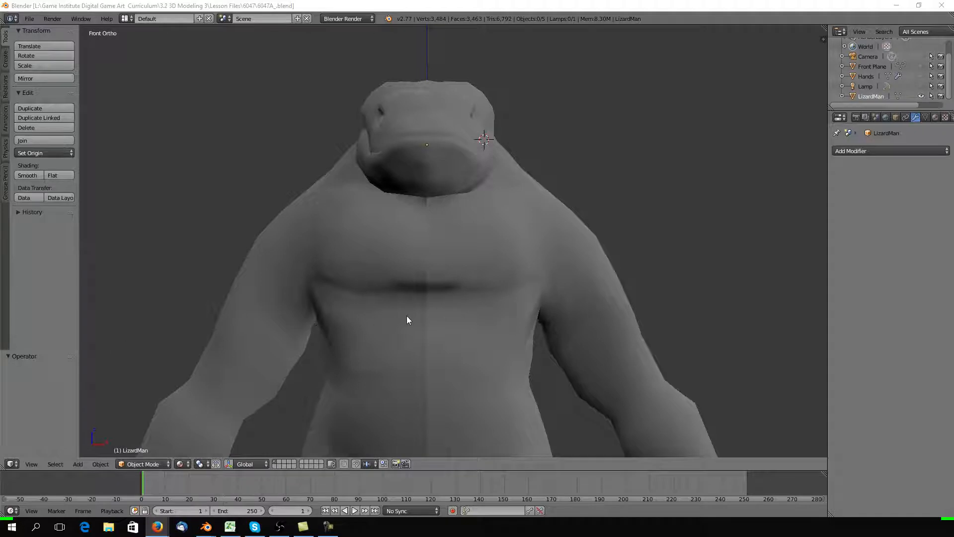
{"action": "scroll", "coordinate": [443, 317], "scroll_direction": "up", "scroll_amount": 1}
{"action": "scroll", "coordinate": [444, 317], "scroll_direction": "down", "scroll_amount": 1}
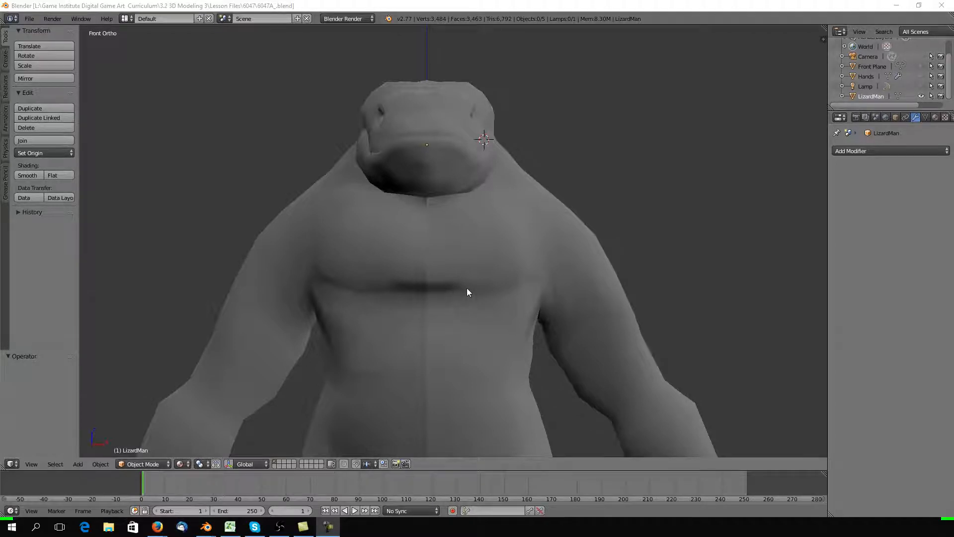
{"action": "middle_click_drag", "start_coordinate": [466, 289], "coordinate": [472, 142]}
{"action": "scroll", "coordinate": [467, 157], "scroll_direction": "down", "scroll_amount": 2}
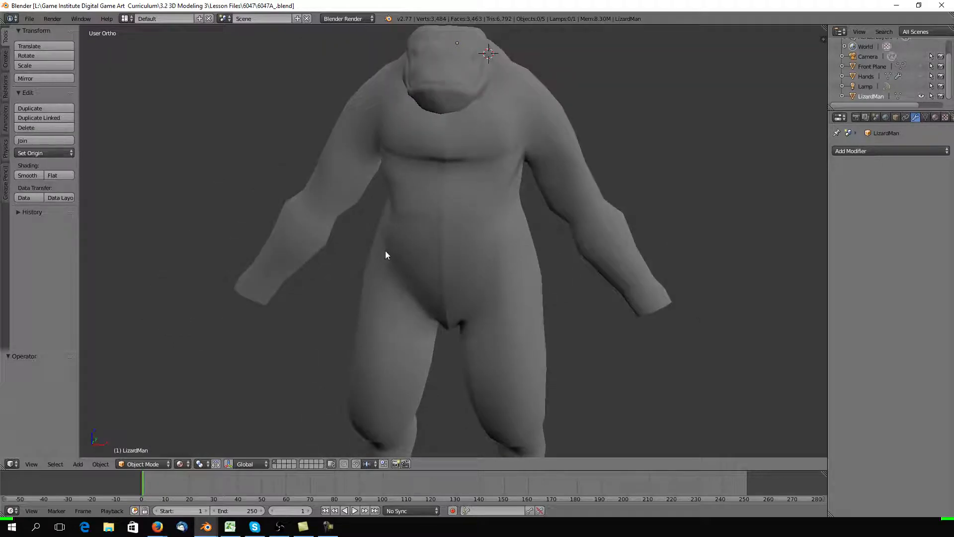
{"action": "middle_click_drag", "start_coordinate": [385, 250], "coordinate": [411, 236]}
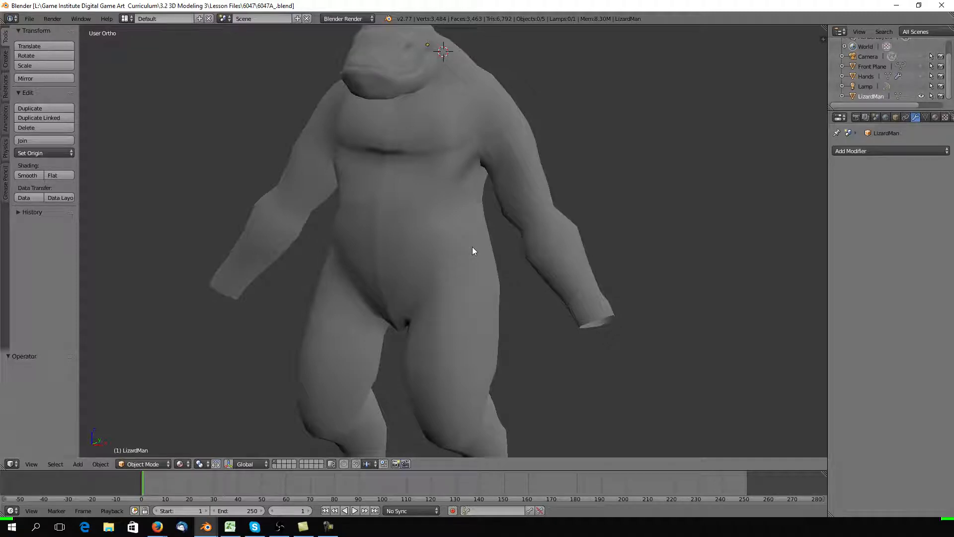
{"action": "middle_click_drag", "start_coordinate": [404, 231], "coordinate": [434, 229]}
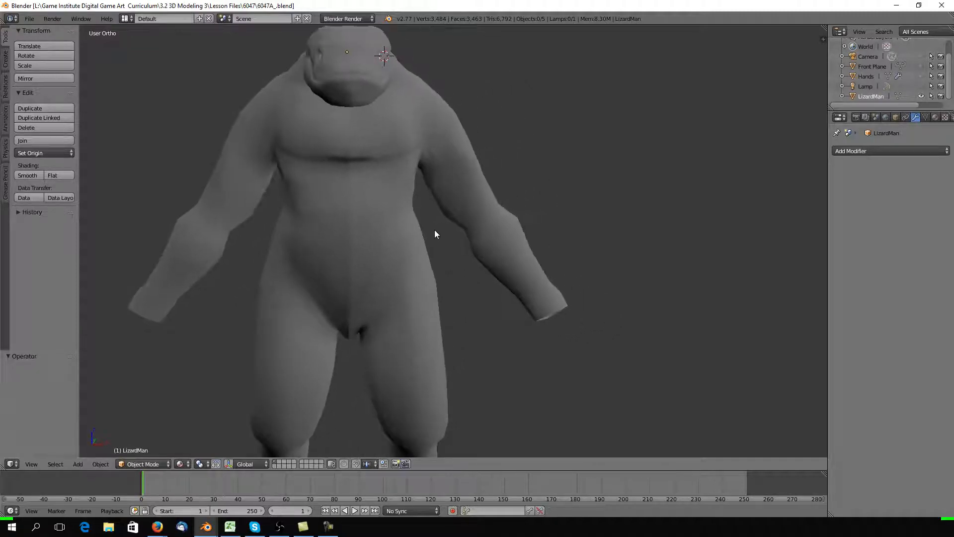
{"action": "key", "text": "KP_3"}
{"action": "key", "text": "KP_1"}
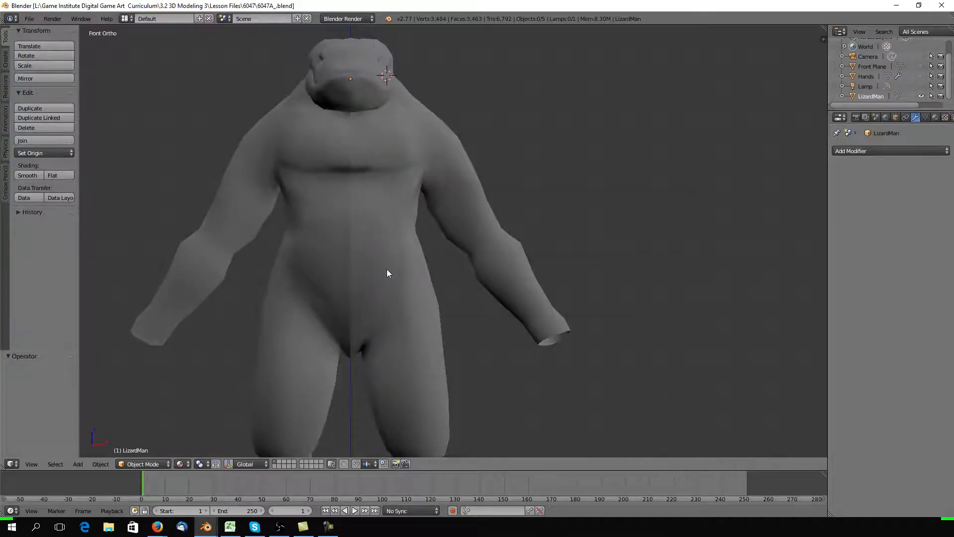
{"action": "scroll", "coordinate": [484, 236], "scroll_direction": "up", "scroll_amount": 5}
{"action": "scroll", "coordinate": [513, 229], "scroll_direction": "down", "scroll_amount": 4}
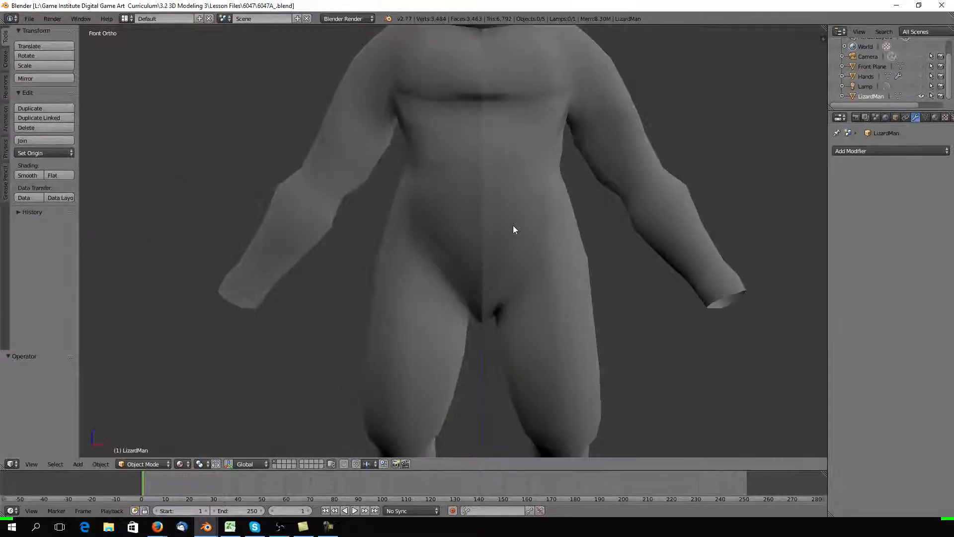
{"action": "scroll", "coordinate": [514, 228], "scroll_direction": "up", "scroll_amount": 3}
{"action": "scroll", "coordinate": [513, 228], "scroll_direction": "down", "scroll_amount": 3}
{"action": "scroll", "coordinate": [459, 164], "scroll_direction": "up", "scroll_amount": 2}
Switch LizardMan to Edit Mode, select a centre vertex on the lower belly, and disable proportional editing
{"action": "left_click", "coordinate": [143, 463]}
{"action": "left_click", "coordinate": [145, 442]}
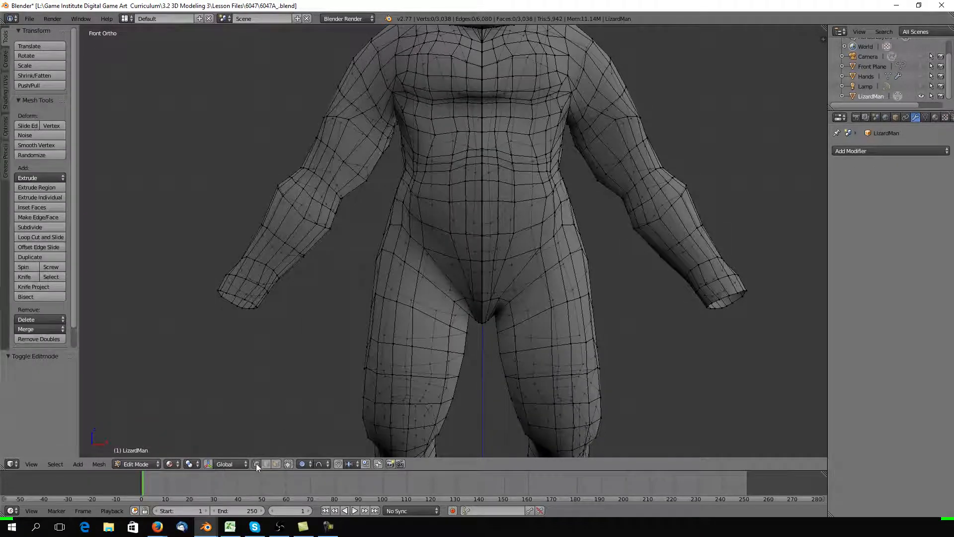
{"action": "right_click", "coordinate": [484, 234]}
{"action": "scroll", "coordinate": [492, 252], "scroll_direction": "up", "scroll_amount": 5}
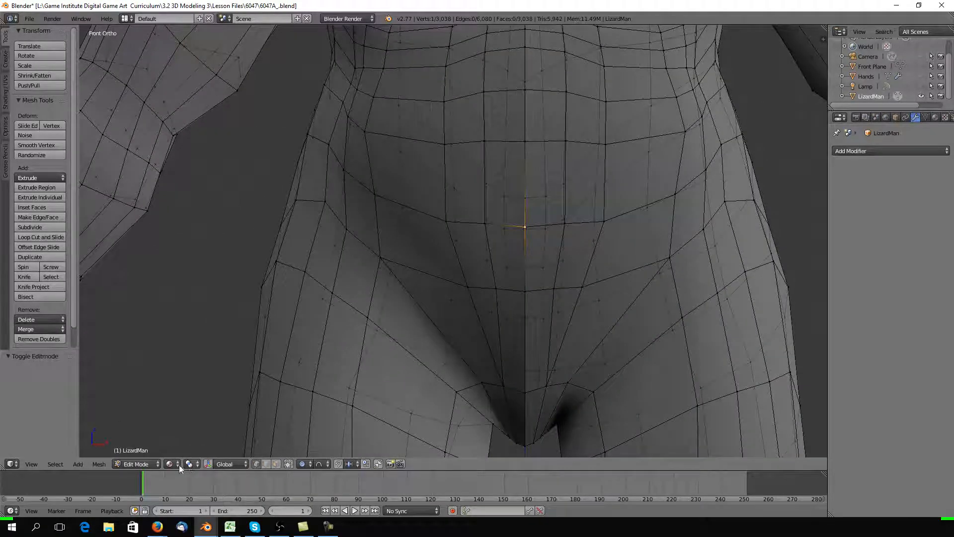
{"action": "left_click", "coordinate": [310, 464]}
{"action": "left_click", "coordinate": [316, 452]}
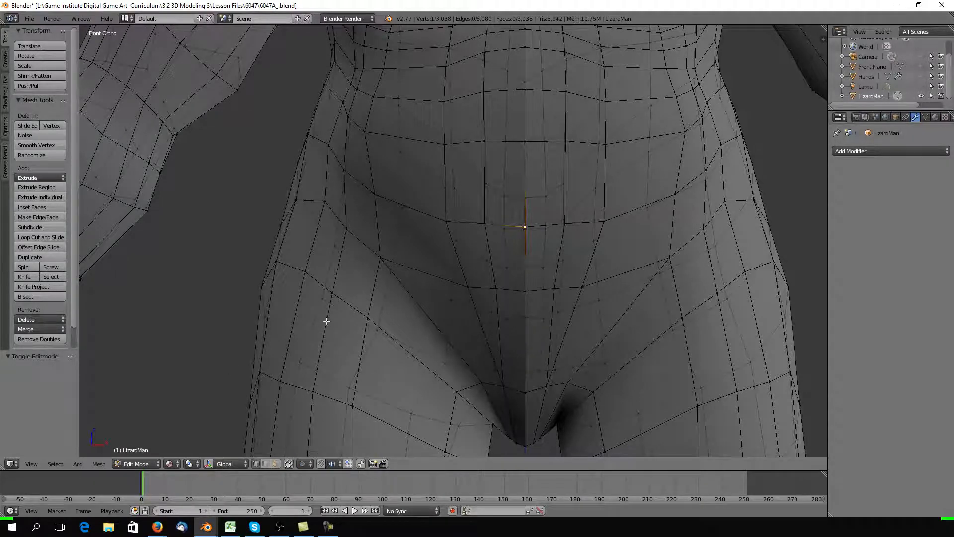
Circle-select the centre-seam vertices on the lower belly and remove doubles with a merge distance of 0.290
{"action": "key", "text": "c"}
{"action": "mouse_move", "coordinate": [537, 201]}
{"action": "left_mouse_down"}
{"action": "mouse_move", "coordinate": [526, 187]}
{"action": "mouse_move", "coordinate": [526, 356]}
{"action": "mouse_move", "coordinate": [547, 341]}
{"action": "left_mouse_up"}
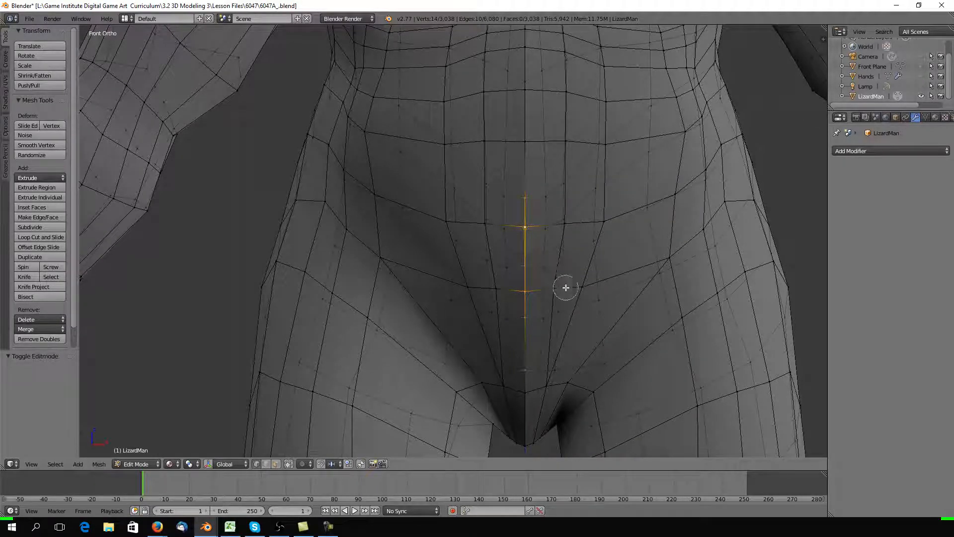
{"action": "right_click", "coordinate": [483, 258]}
{"action": "scroll", "coordinate": [437, 233], "scroll_direction": "down", "scroll_amount": 4}
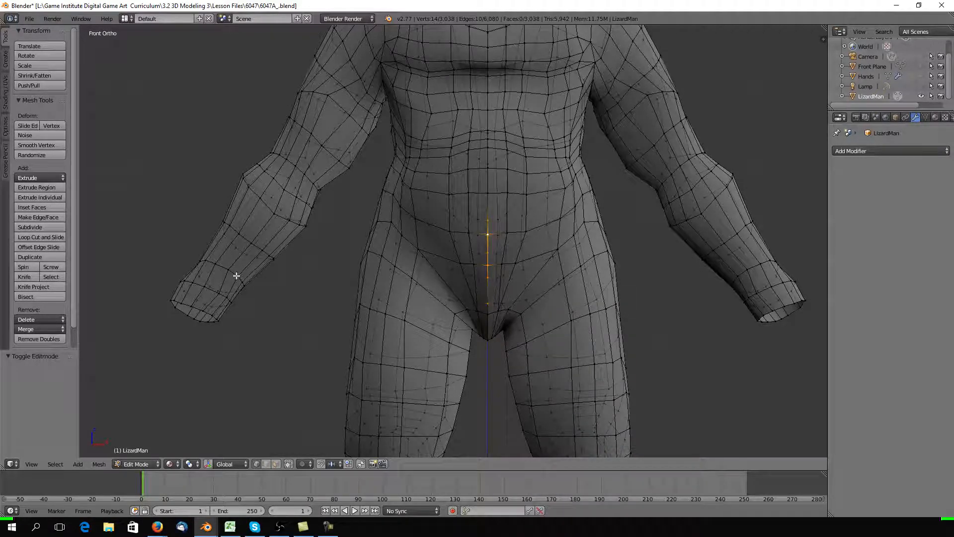
{"action": "left_click", "coordinate": [31, 342]}
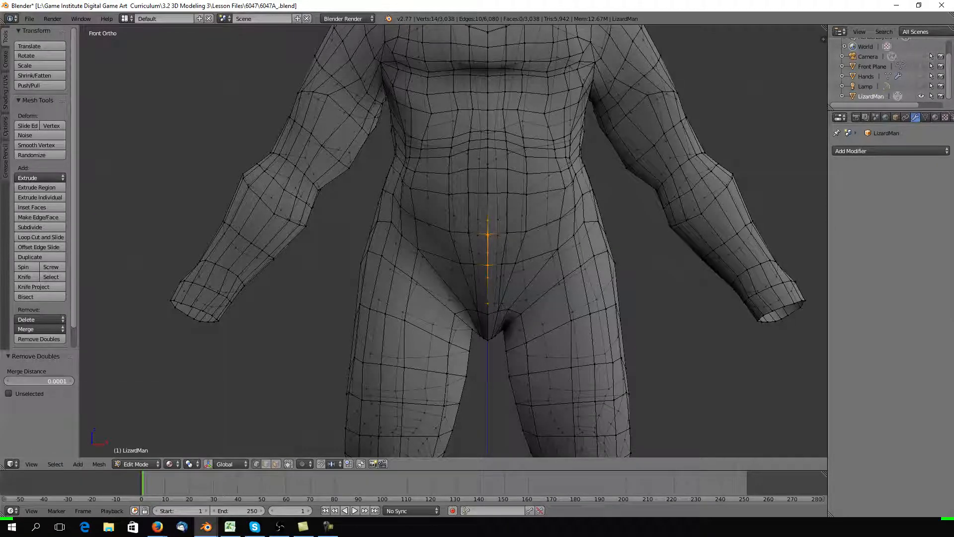
{"action": "left_click_drag", "start_coordinate": [39, 381], "coordinate": [44, 381]}
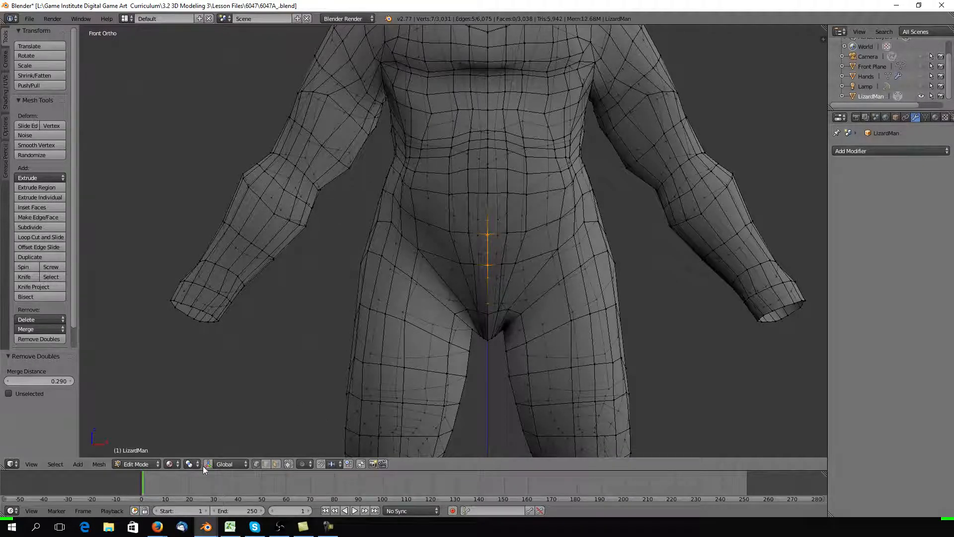
Check the merged lower-belly seam in Object Mode and inspect its mesh again in Edit Mode
{"action": "left_click", "coordinate": [145, 464]}
{"action": "left_click", "coordinate": [144, 452]}
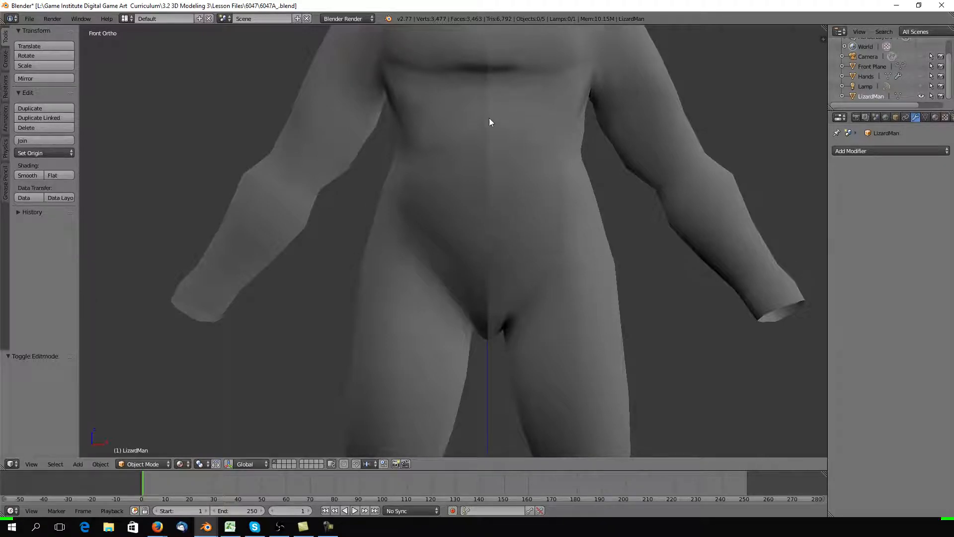
{"action": "left_click", "coordinate": [148, 464]}
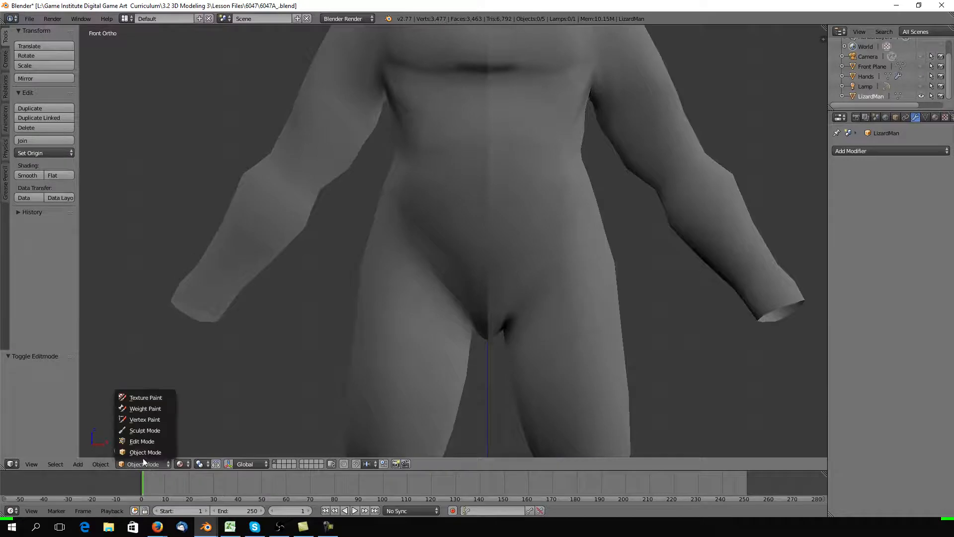
{"action": "left_click", "coordinate": [145, 441]}
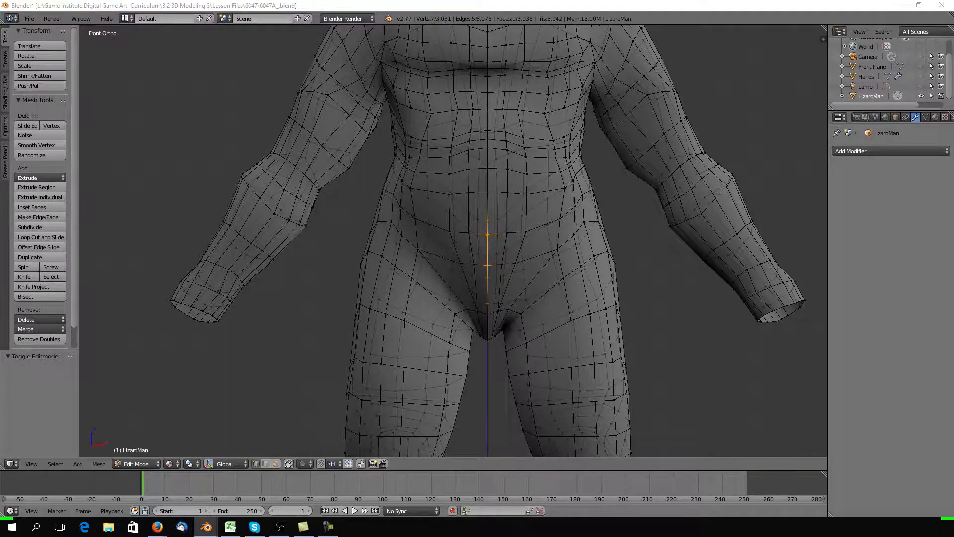
{"action": "scroll", "coordinate": [315, 347], "scroll_direction": "up", "scroll_amount": 2}
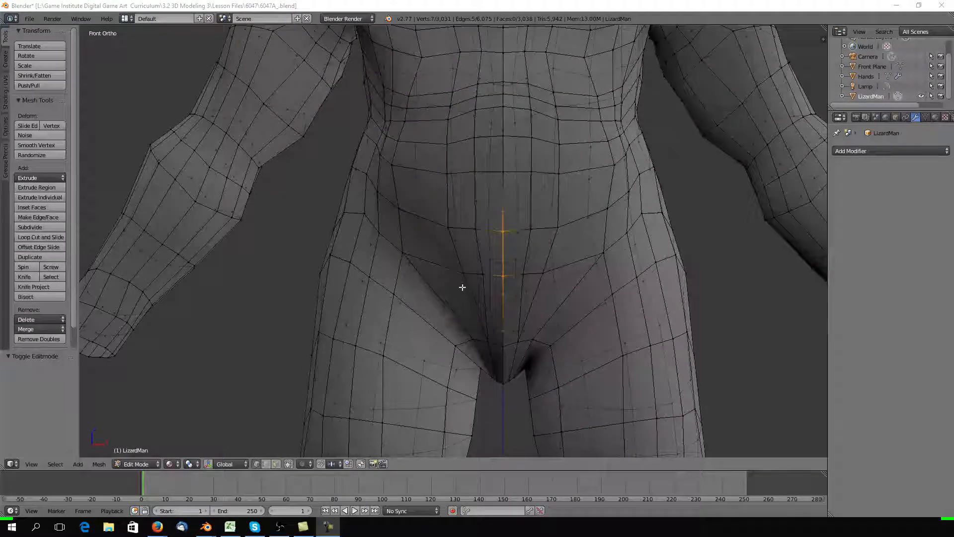
{"action": "middle_click_drag", "start_coordinate": [462, 283], "coordinate": [330, 354]}
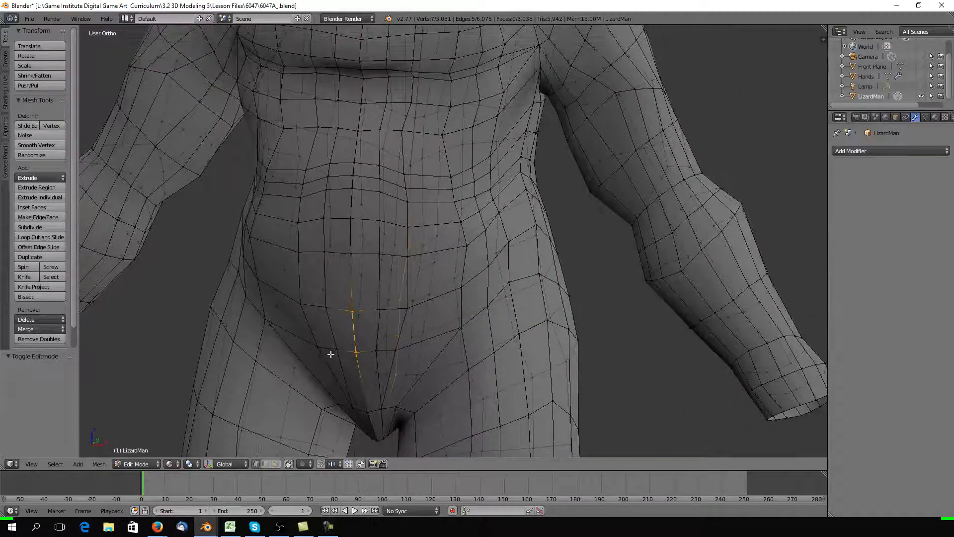
{"action": "key", "text": "KP_3"}
{"action": "key", "text": "KP_1"}
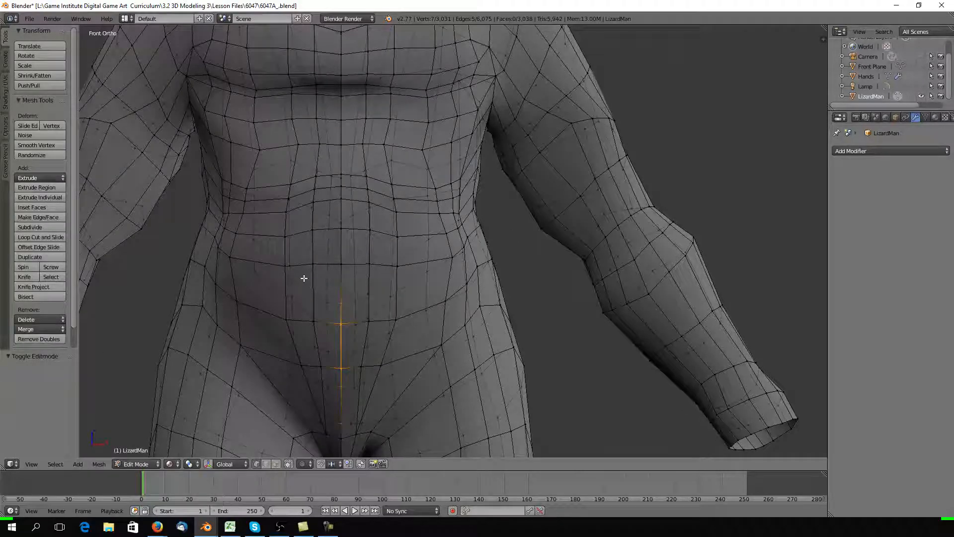
{"action": "key", "text": "a"}
{"action": "key", "text": "c"}
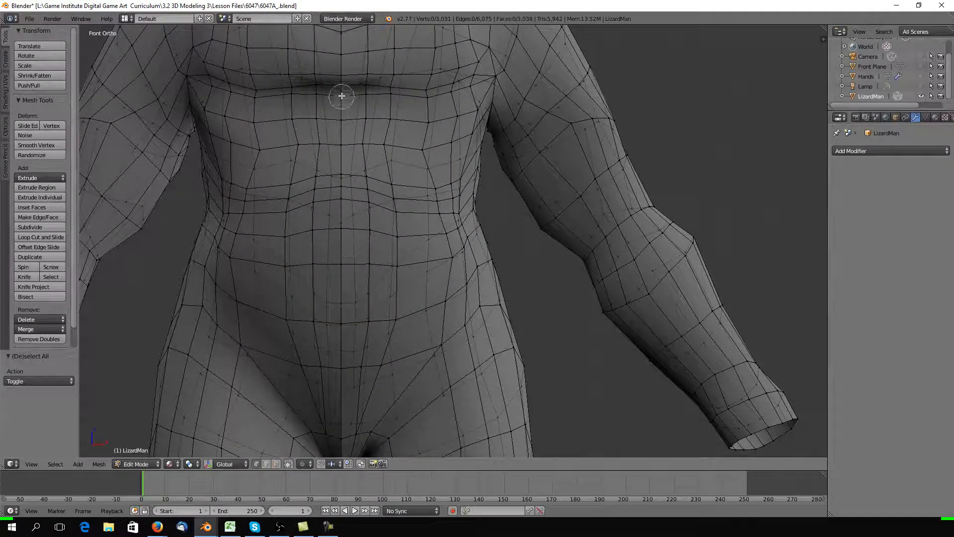
{"action": "mouse_move", "coordinate": [341, 96]}
{"action": "left_mouse_down"}
{"action": "mouse_move", "coordinate": [341, 75]}
{"action": "mouse_move", "coordinate": [342, 267]}
{"action": "left_mouse_up"}
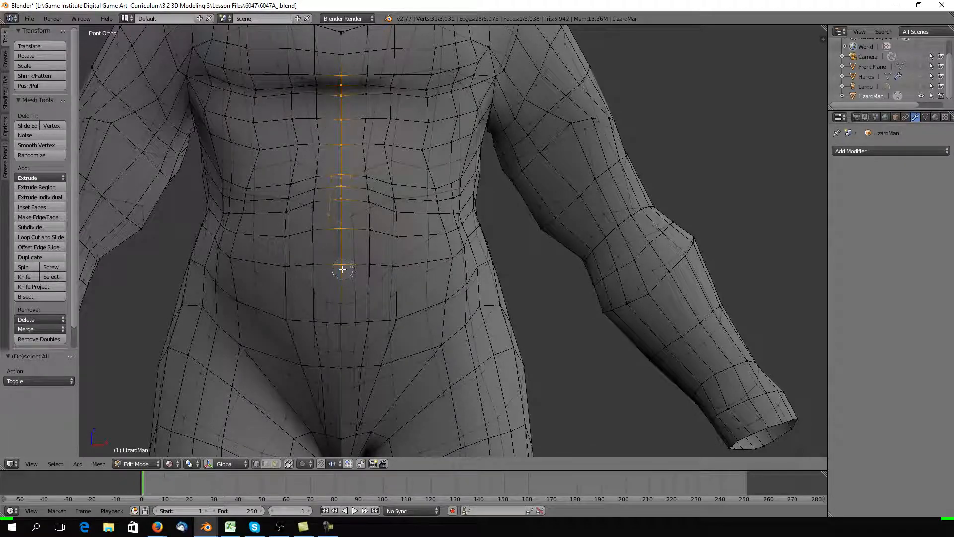
{"action": "scroll", "coordinate": [342, 270], "scroll_direction": "up", "scroll_amount": 4}
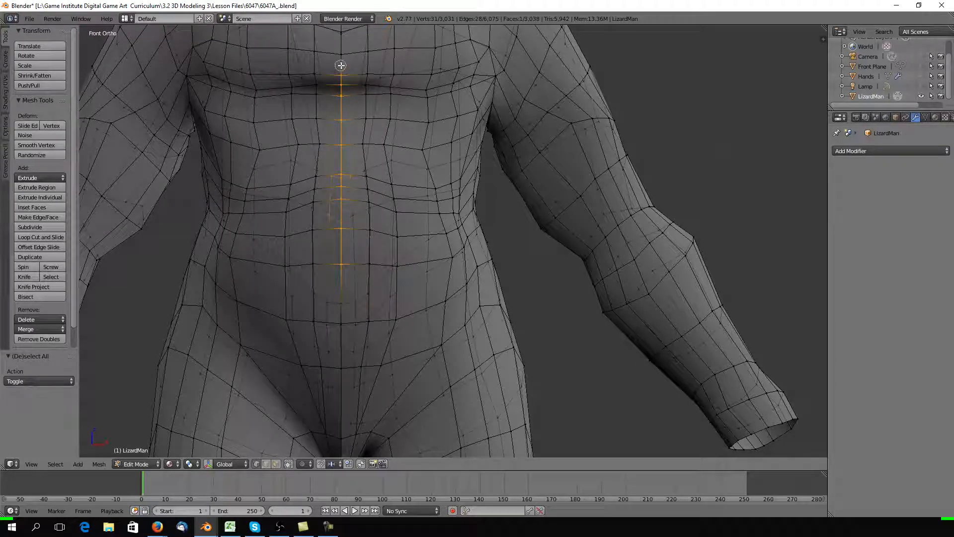
{"action": "right_click", "coordinate": [342, 82]}
{"action": "key", "text": "a"}
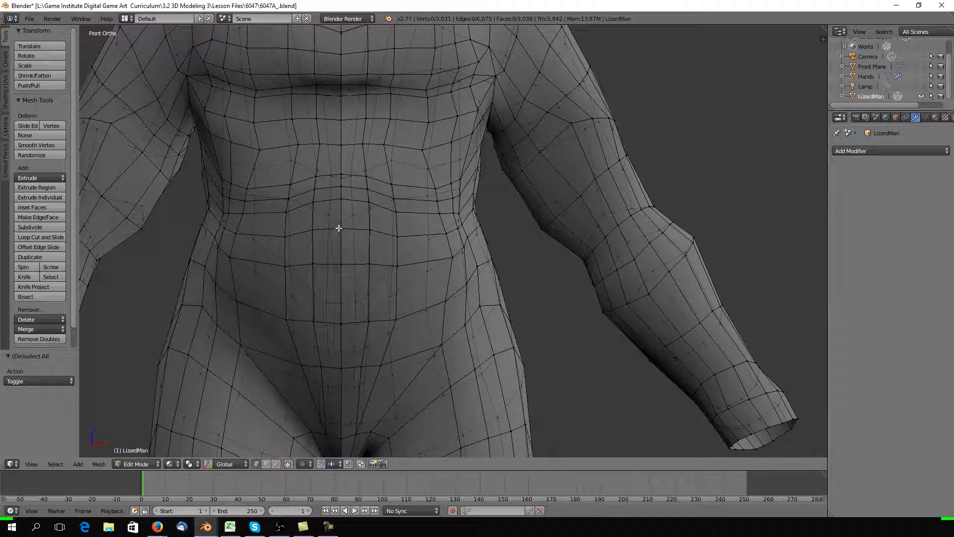
Circle-select the centre-seam vertices from the lower belly to the top of the head and remove doubles with a merge distance of 0.070
{"action": "key", "text": "c"}
{"action": "left_click_drag", "start_coordinate": [341, 70], "coordinate": [341, 378]}
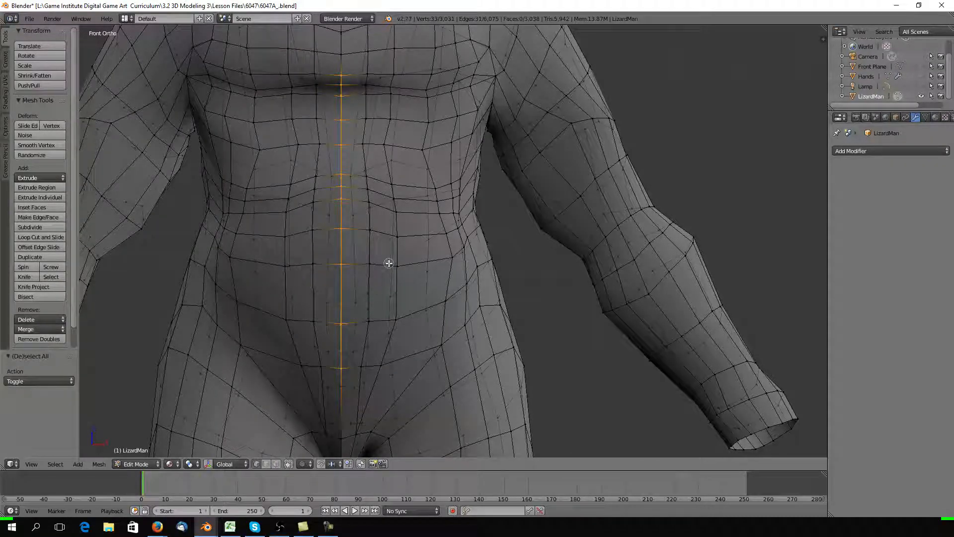
{"action": "middle_click_drag", "start_coordinate": [388, 84], "coordinate": [376, 400], "text": "shift"}
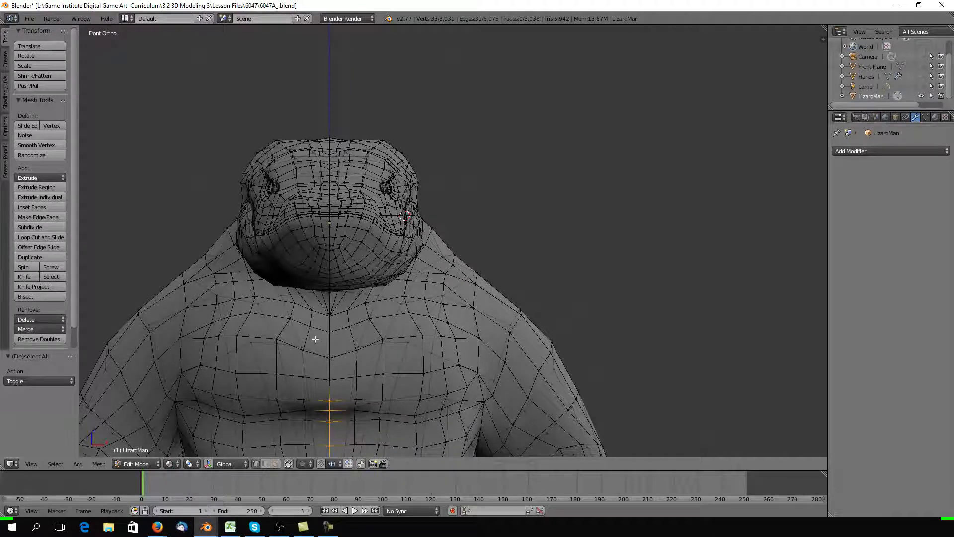
{"action": "scroll", "coordinate": [315, 339], "scroll_direction": "up", "scroll_amount": 2}
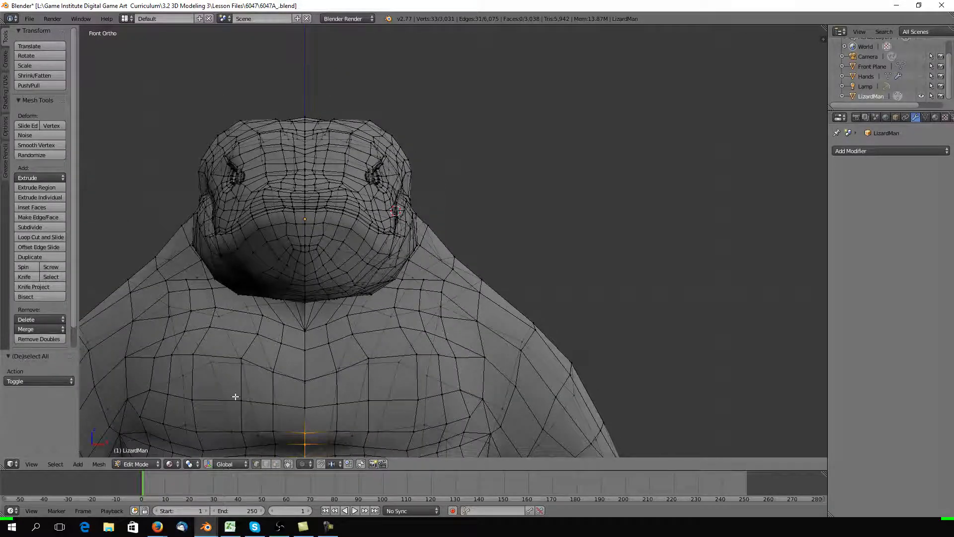
{"action": "right_click", "coordinate": [305, 396], "text": "shift"}
{"action": "mouse_move", "coordinate": [304, 396]}
{"action": "left_mouse_down"}
{"action": "mouse_move", "coordinate": [304, 260]}
{"action": "mouse_move", "coordinate": [318, 274]}
{"action": "left_mouse_up"}
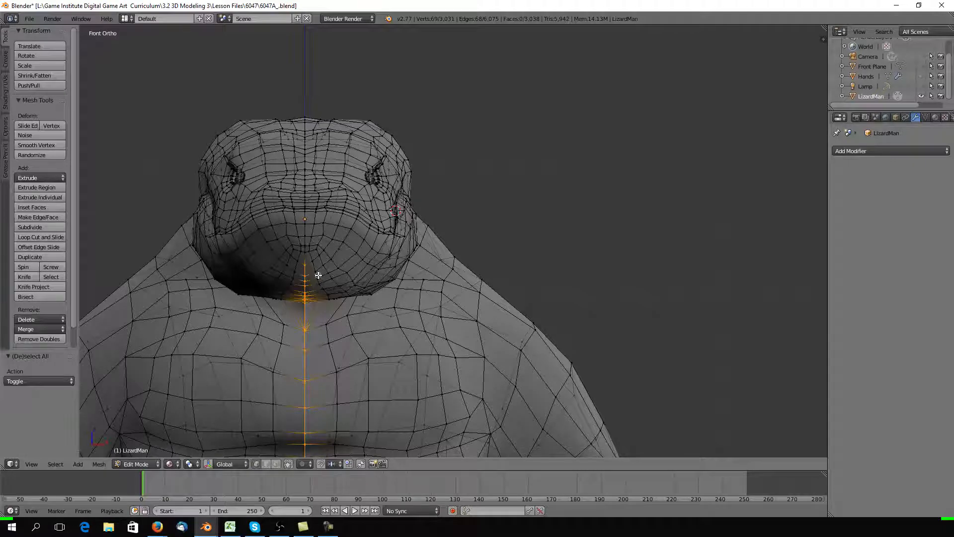
{"action": "mouse_move", "coordinate": [306, 221]}
{"action": "left_mouse_down"}
{"action": "mouse_move", "coordinate": [304, 198]}
{"action": "mouse_move", "coordinate": [305, 231]}
{"action": "mouse_move", "coordinate": [304, 106]}
{"action": "left_mouse_up"}
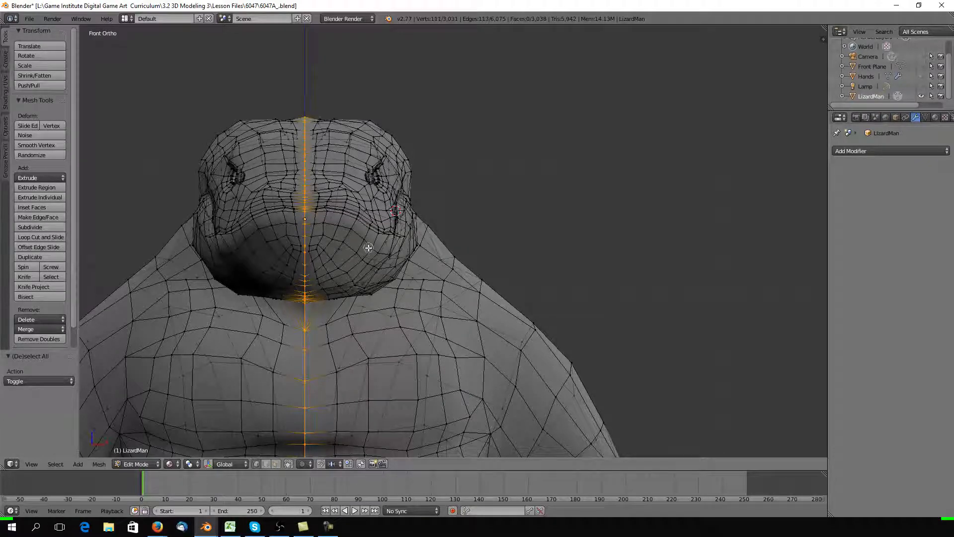
{"action": "right_click", "coordinate": [476, 273]}
{"action": "left_click", "coordinate": [43, 338]}
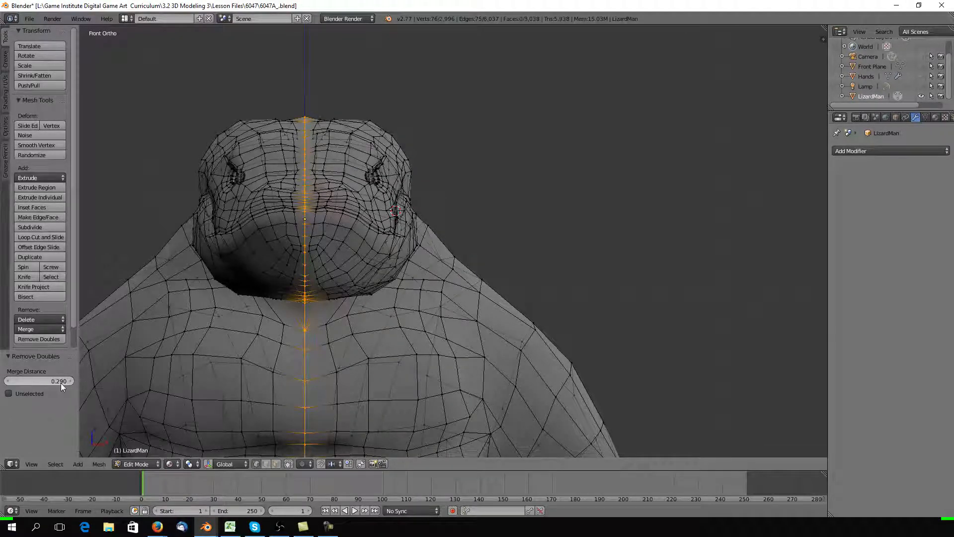
{"action": "mouse_move", "coordinate": [39, 381]}
{"action": "left_mouse_down"}
{"action": "mouse_move", "coordinate": [103, 381]}
{"action": "mouse_move", "coordinate": [40, 382]}
{"action": "left_mouse_up"}
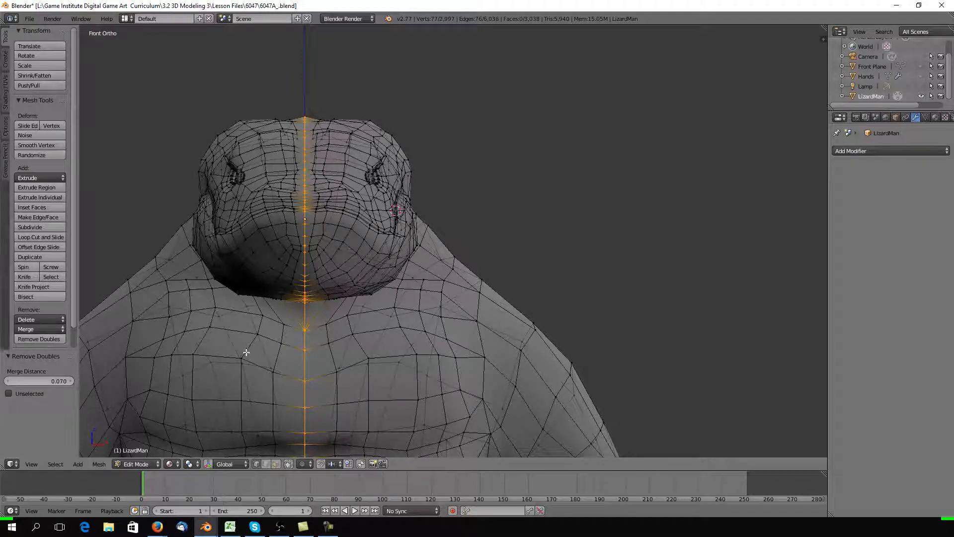
Select the centre edge loop from the top of LizardMan's head and inspect the seam's continuity down the torso
{"action": "right_click", "coordinate": [359, 195]}
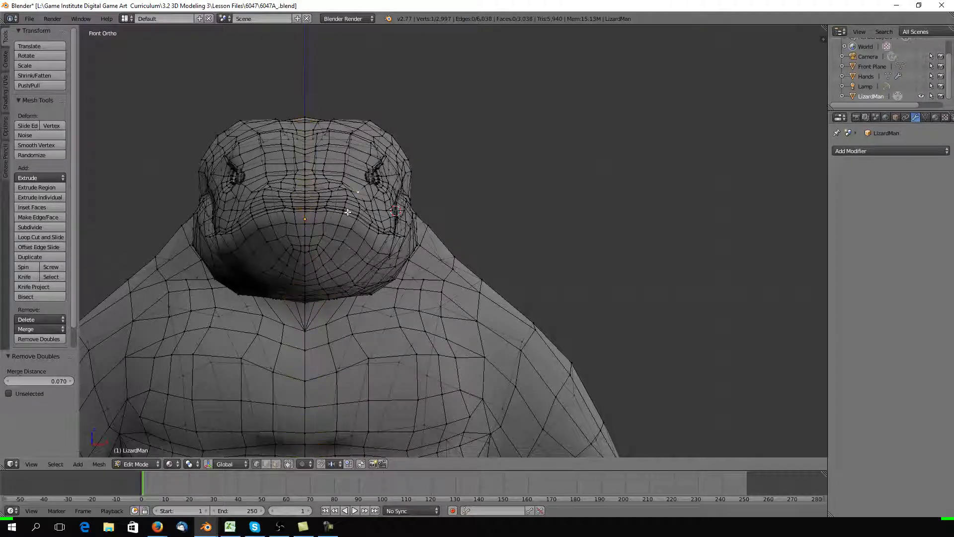
{"action": "right_click", "coordinate": [305, 120], "text": "alt"}
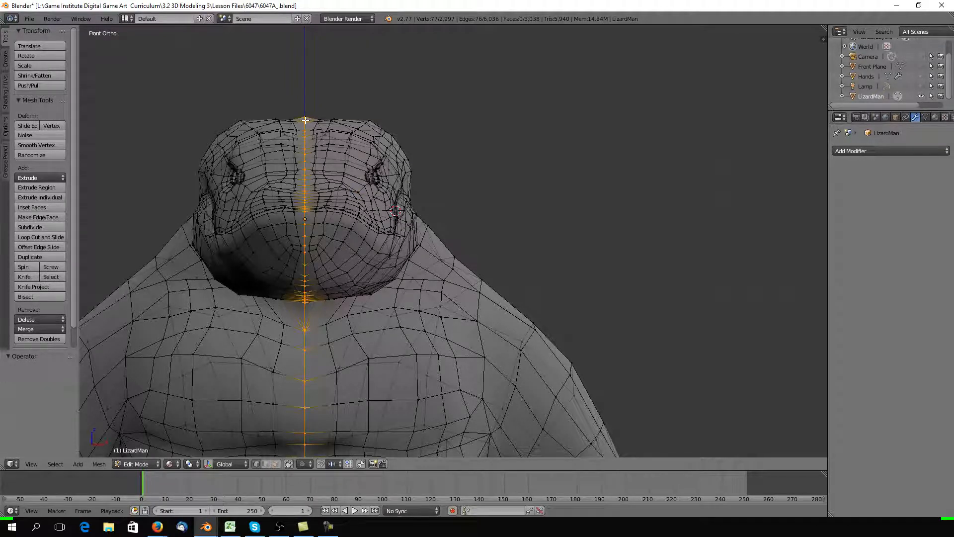
{"action": "scroll", "coordinate": [329, 180], "scroll_direction": "up", "scroll_amount": 2}
{"action": "scroll", "coordinate": [330, 181], "scroll_direction": "down", "scroll_amount": 4}
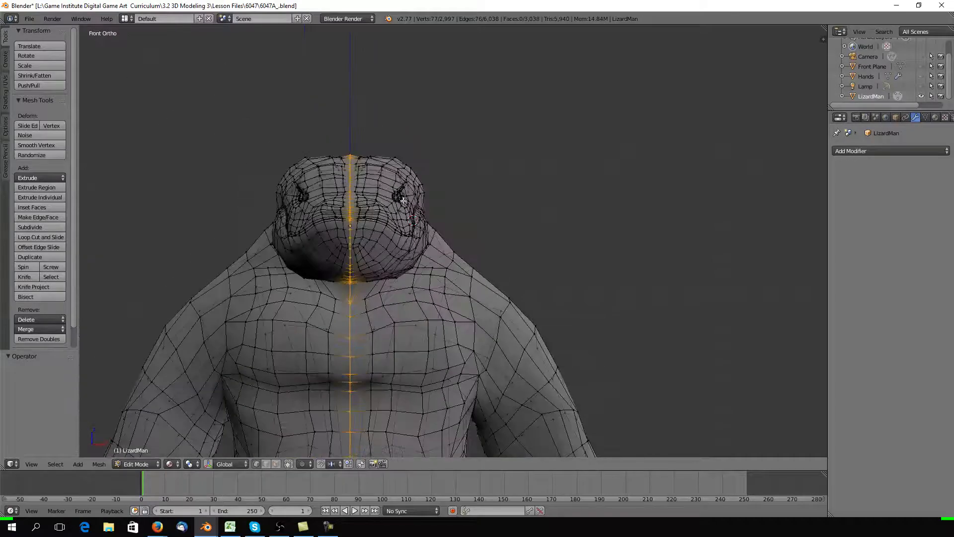
Switch LizardMan to Object Mode and inspect the shading of the centre seam at the crotch
{"action": "left_click", "coordinate": [148, 465]}
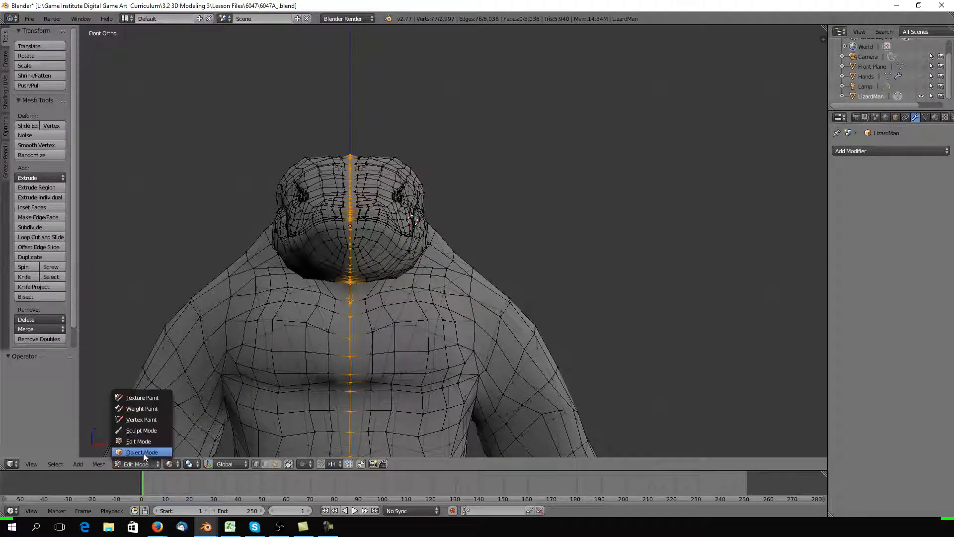
{"action": "left_click", "coordinate": [144, 452]}
{"action": "scroll", "coordinate": [361, 353], "scroll_direction": "down", "scroll_amount": 4}
{"action": "middle_click_drag", "start_coordinate": [419, 430], "coordinate": [385, 279], "text": "shift"}
{"action": "scroll", "coordinate": [385, 281], "scroll_direction": "up", "scroll_amount": 5}
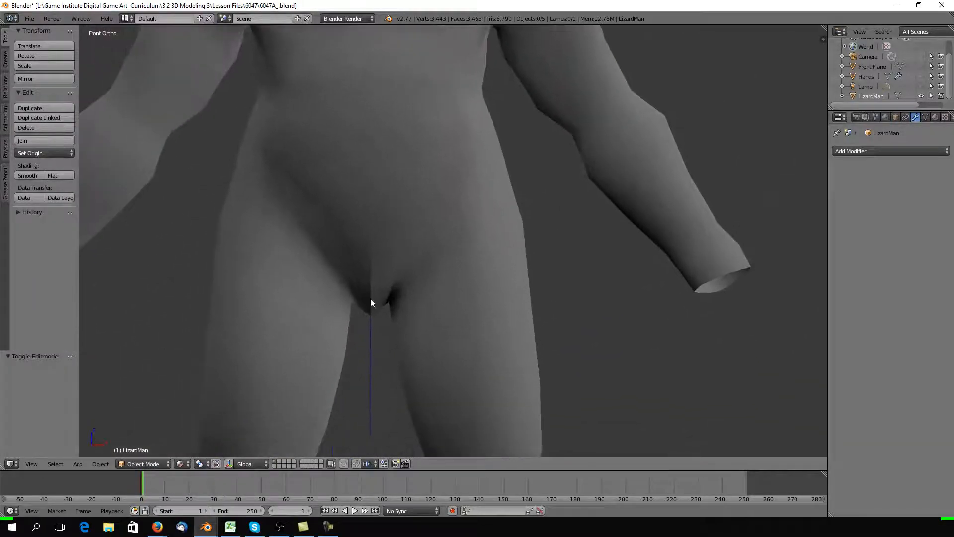
In Edit Mode, circle-select the centre-line vertices from the crotch to the belly and remove doubles with a merge distance of 0.070
{"action": "left_click", "coordinate": [143, 463]}
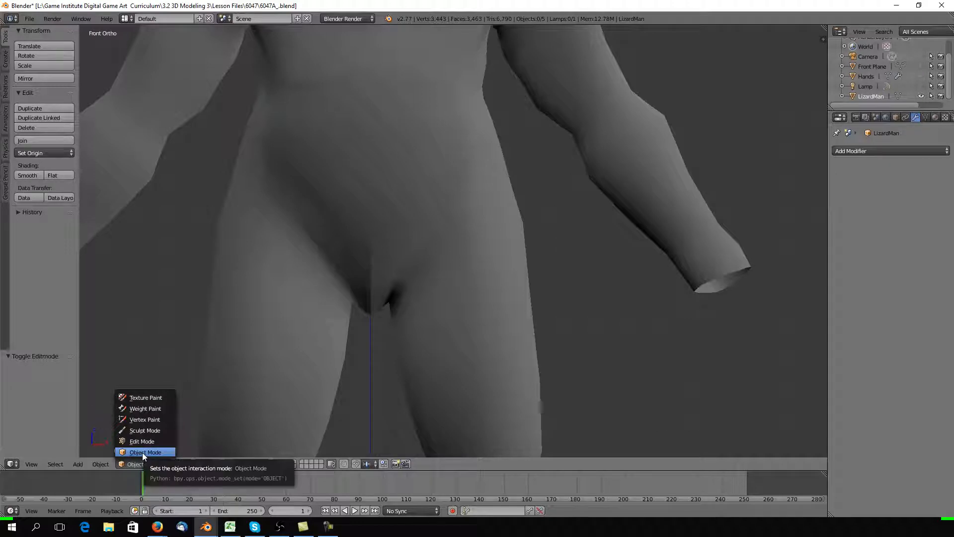
{"action": "left_click", "coordinate": [142, 441]}
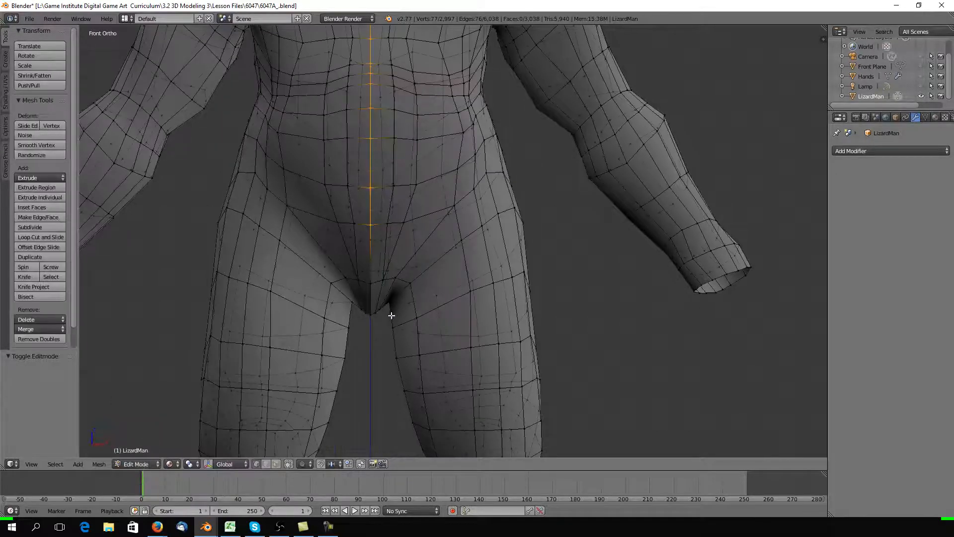
{"action": "key", "text": "a"}
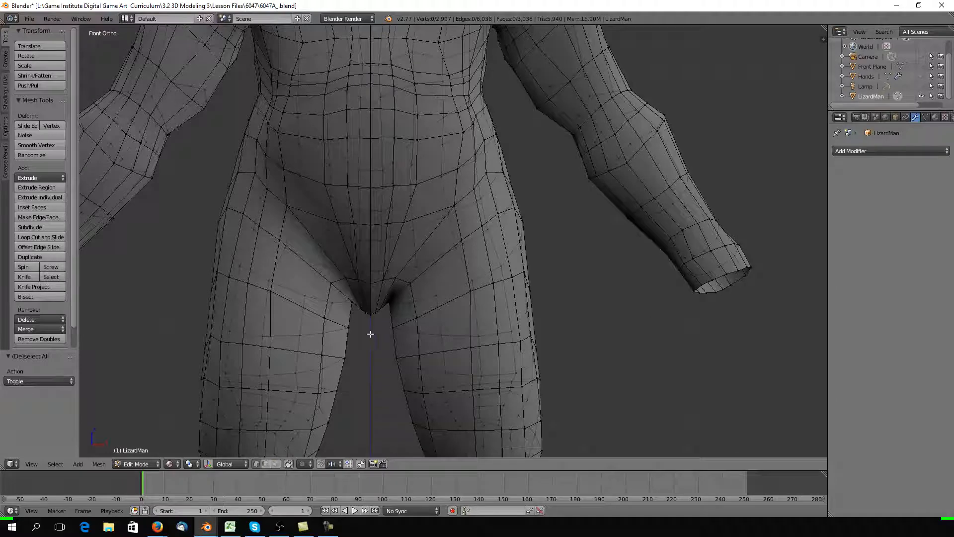
{"action": "left_click_drag", "start_coordinate": [368, 317], "coordinate": [369, 106]}
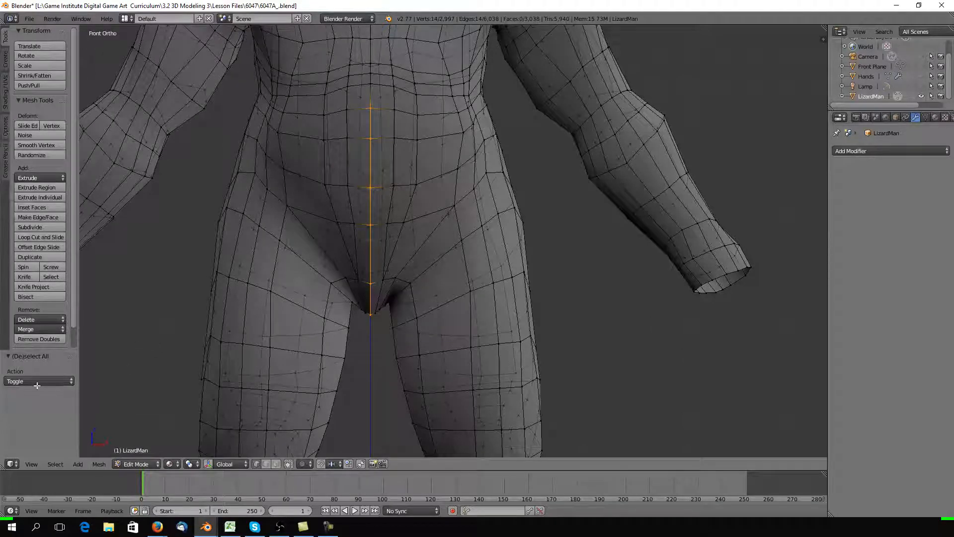
{"action": "left_click", "coordinate": [40, 339]}
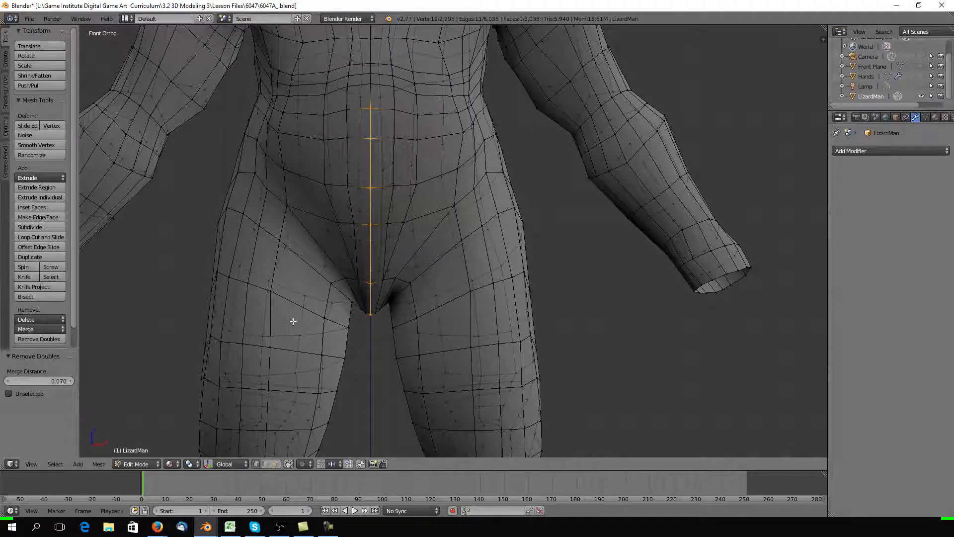
{"action": "key", "text": "a"}
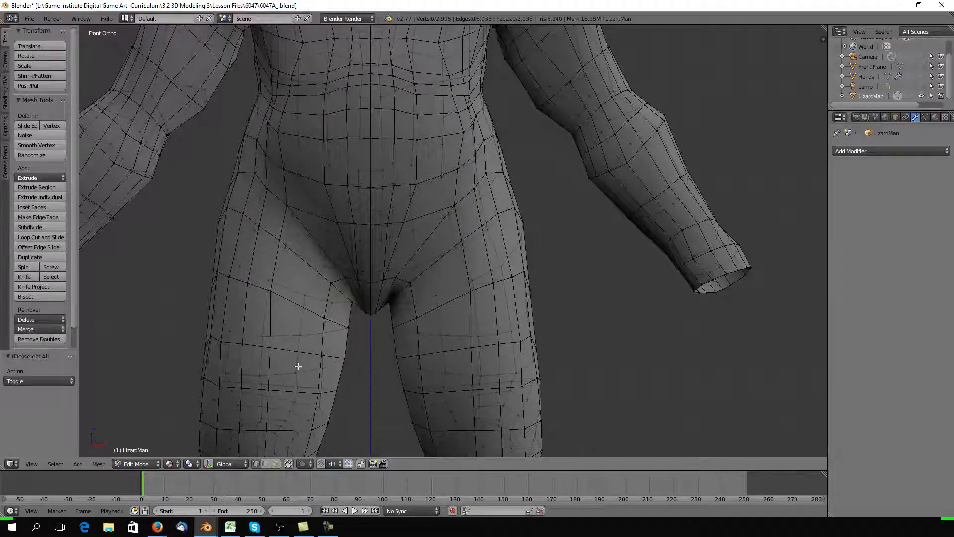
Inspect the merged LizardMan body in Object Mode from the front, side and below, including a perspective view of the crotch
{"action": "left_click", "coordinate": [130, 463]}
{"action": "left_click", "coordinate": [139, 451]}
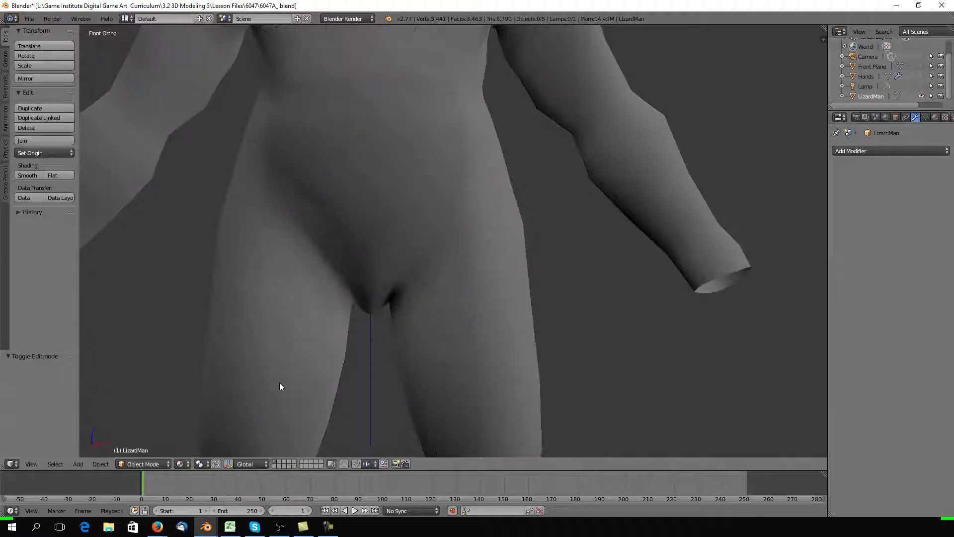
{"action": "scroll", "coordinate": [282, 380], "scroll_direction": "down", "scroll_amount": 4}
{"action": "middle_click_drag", "start_coordinate": [412, 346], "coordinate": [442, 144]}
{"action": "scroll", "coordinate": [413, 355], "scroll_direction": "up", "scroll_amount": 5}
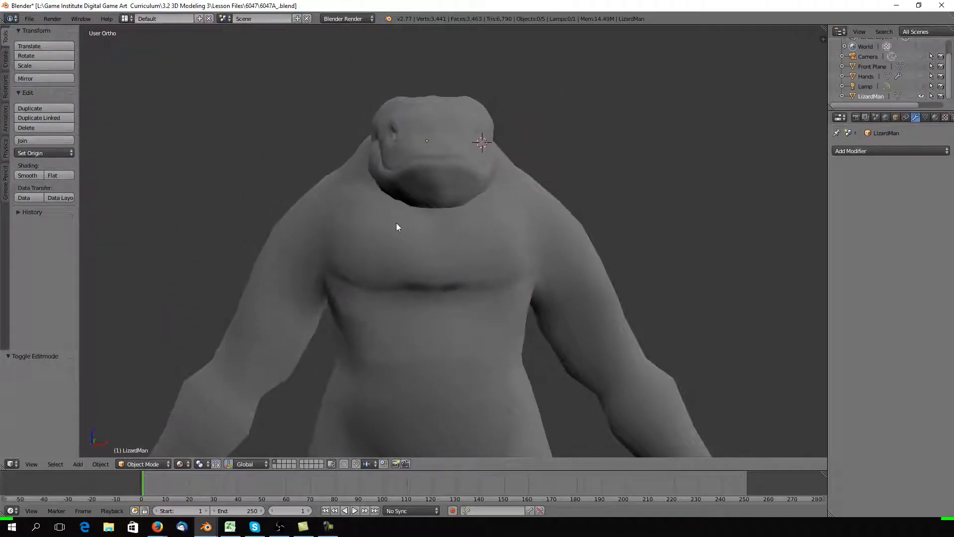
{"action": "key", "text": "KP_3"}
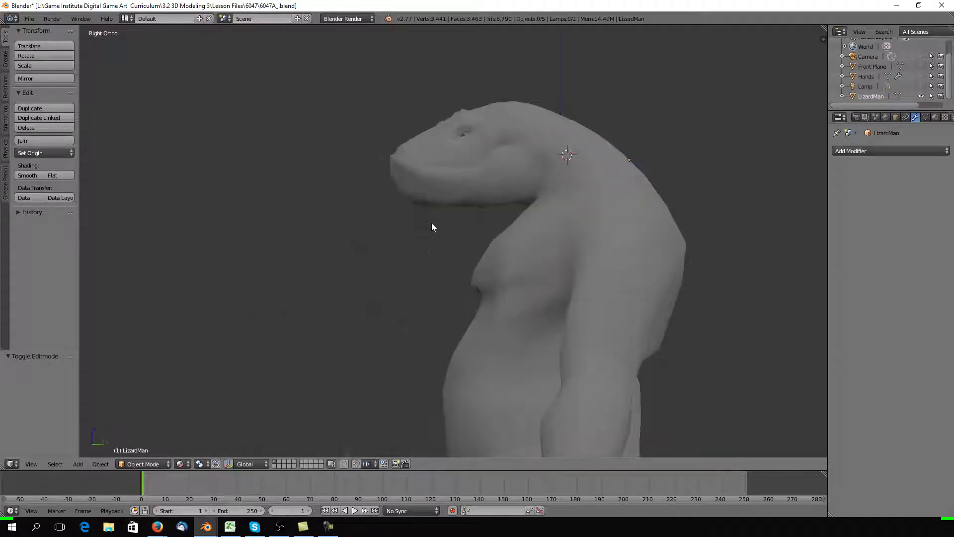
{"action": "key", "text": "KP_1"}
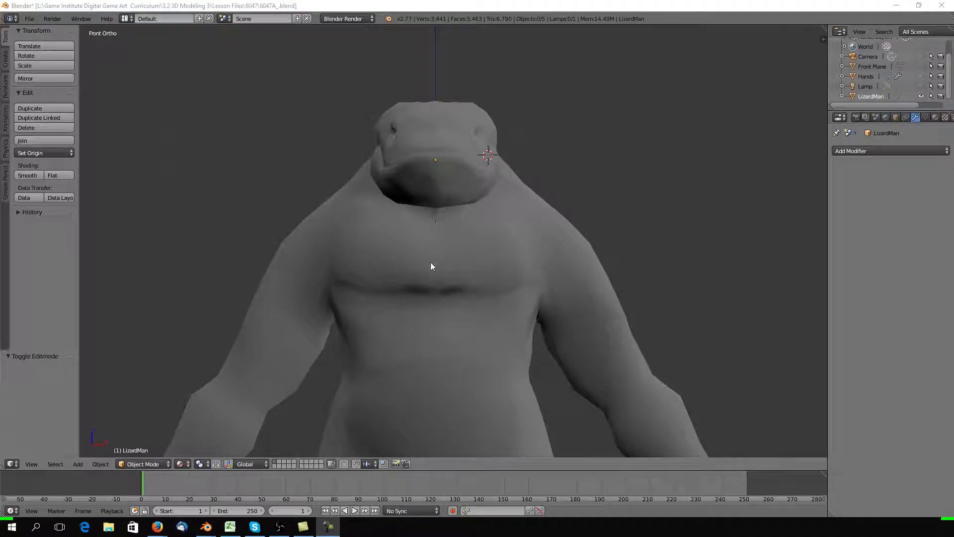
{"action": "scroll", "coordinate": [423, 316], "scroll_direction": "down", "scroll_amount": 3}
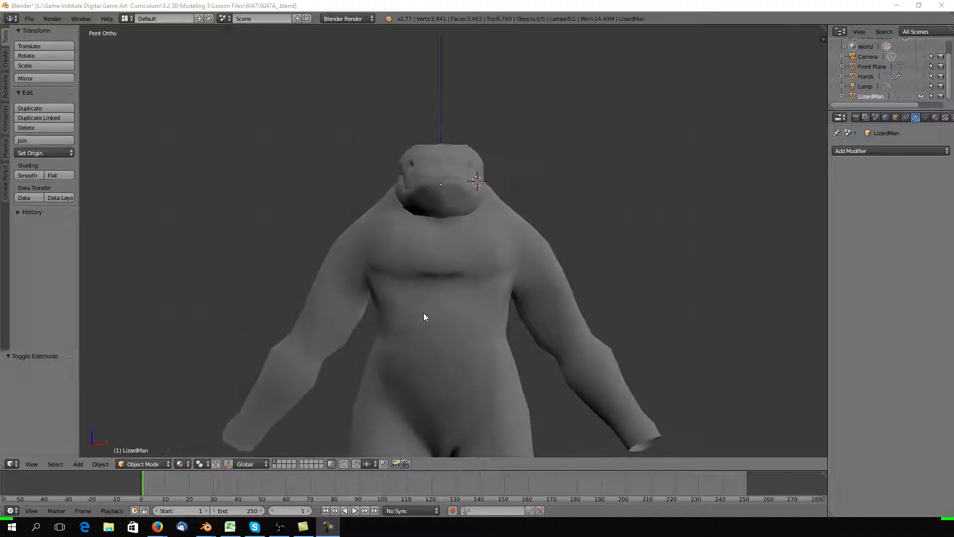
{"action": "middle_click_drag", "start_coordinate": [423, 314], "coordinate": [368, 162]}
{"action": "scroll", "coordinate": [368, 209], "scroll_direction": "up", "scroll_amount": 3}
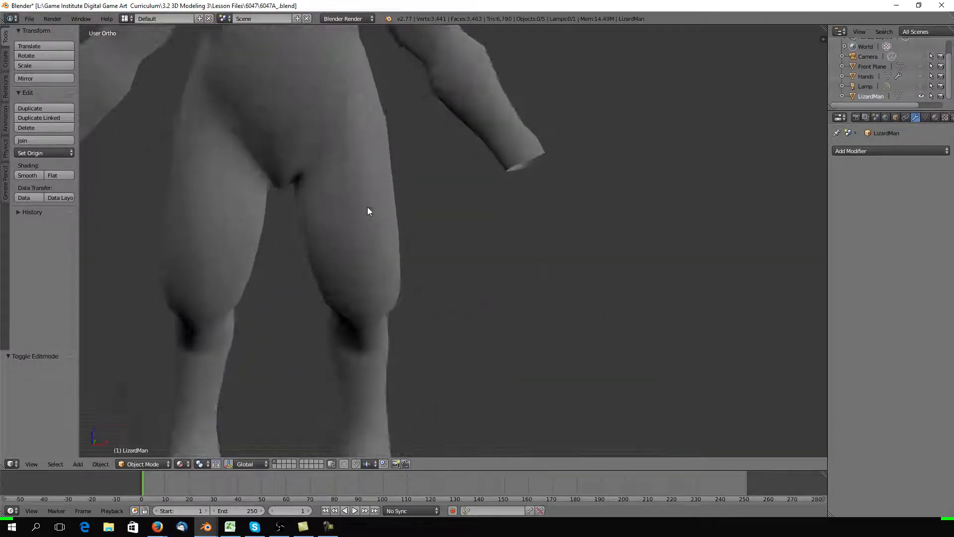
{"action": "middle_click_drag", "start_coordinate": [368, 239], "coordinate": [458, 336], "text": "shift"}
{"action": "key", "text": "KP_5"}
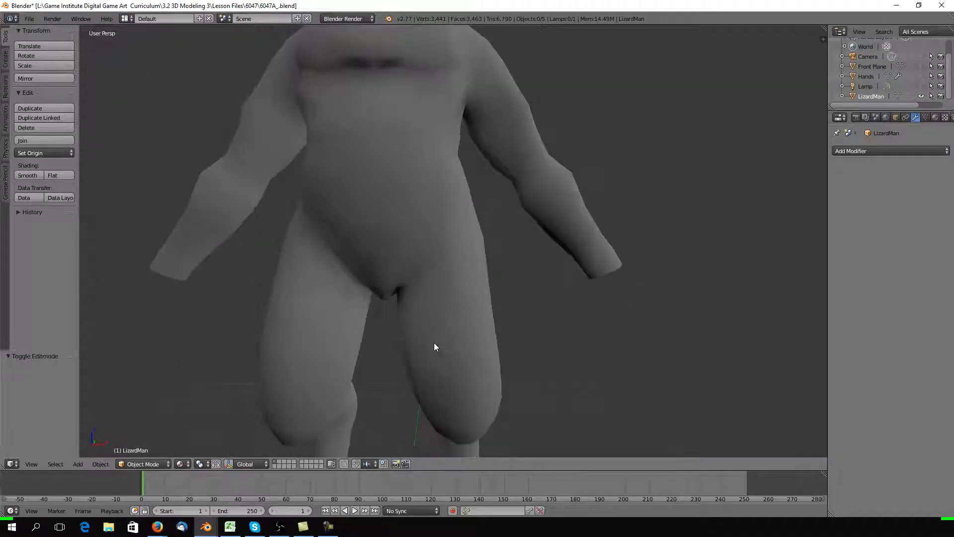
{"action": "middle_click_drag", "start_coordinate": [412, 310], "coordinate": [403, 313]}
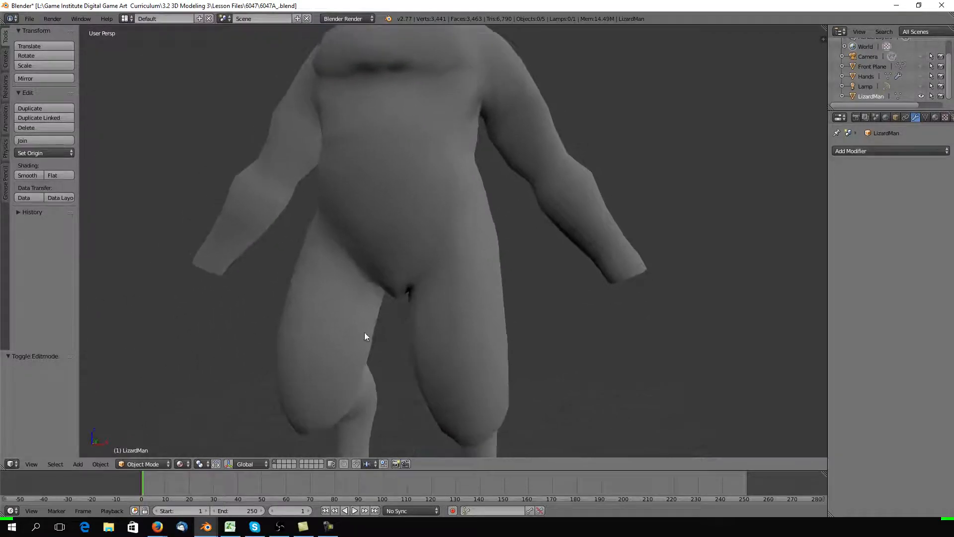
Switch LizardMan to Edit Mode and use face selection on the pelvis area
{"action": "left_click", "coordinate": [157, 464]}
{"action": "left_click", "coordinate": [145, 442]}
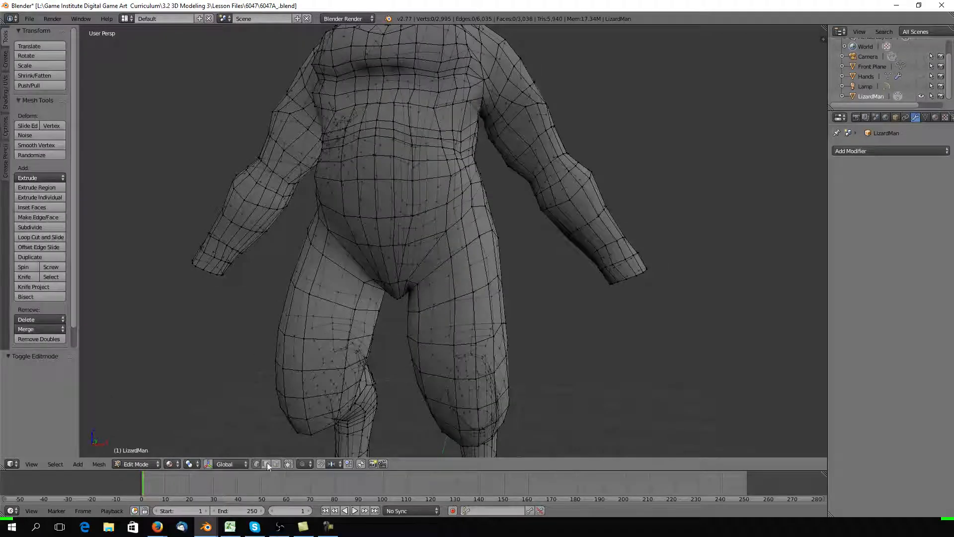
{"action": "scroll", "coordinate": [367, 374], "scroll_direction": "up", "scroll_amount": 2}
{"action": "scroll", "coordinate": [367, 374], "scroll_direction": "up", "scroll_amount": 1}
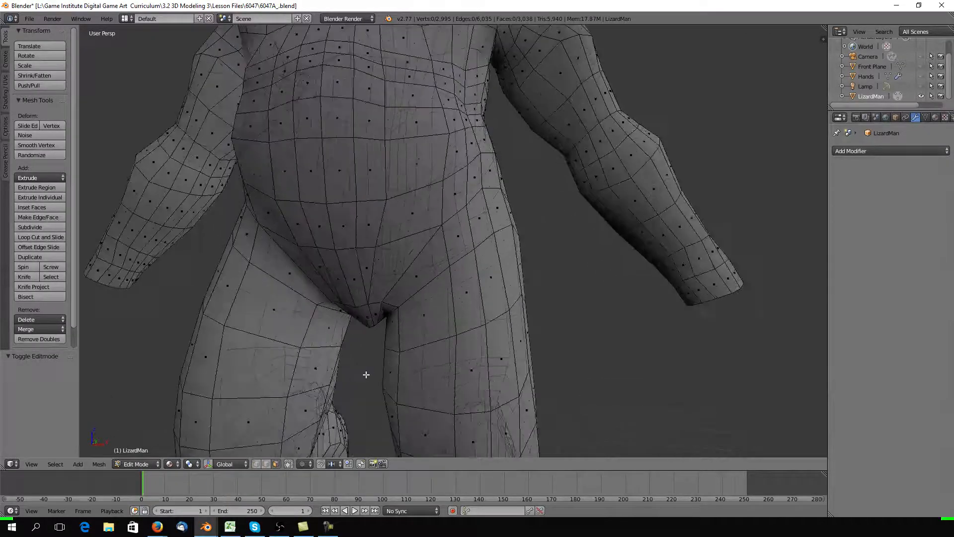
{"action": "right_click", "coordinate": [473, 177]}
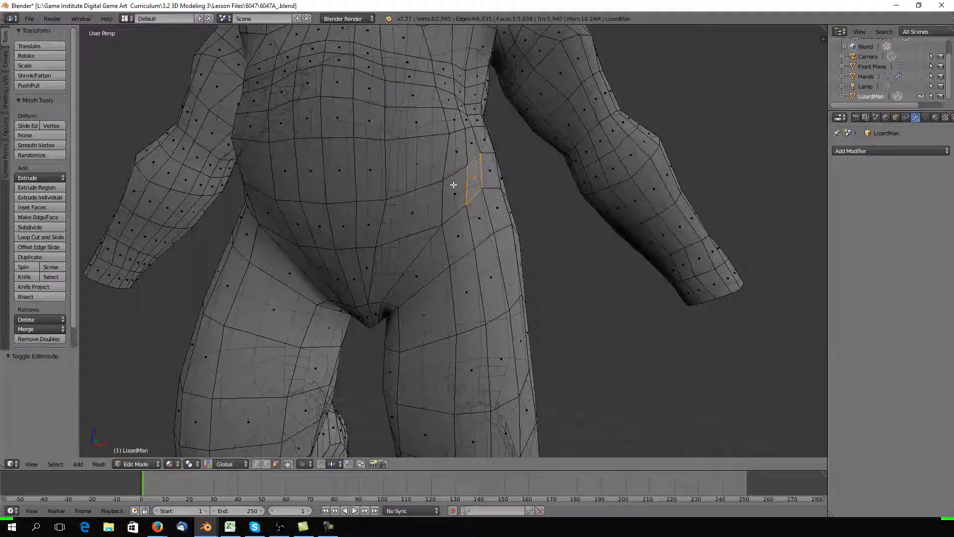
{"action": "right_click", "coordinate": [452, 185], "text": "alt"}
{"action": "right_click", "coordinate": [463, 192]}
{"action": "right_click", "coordinate": [434, 216], "text": "alt"}
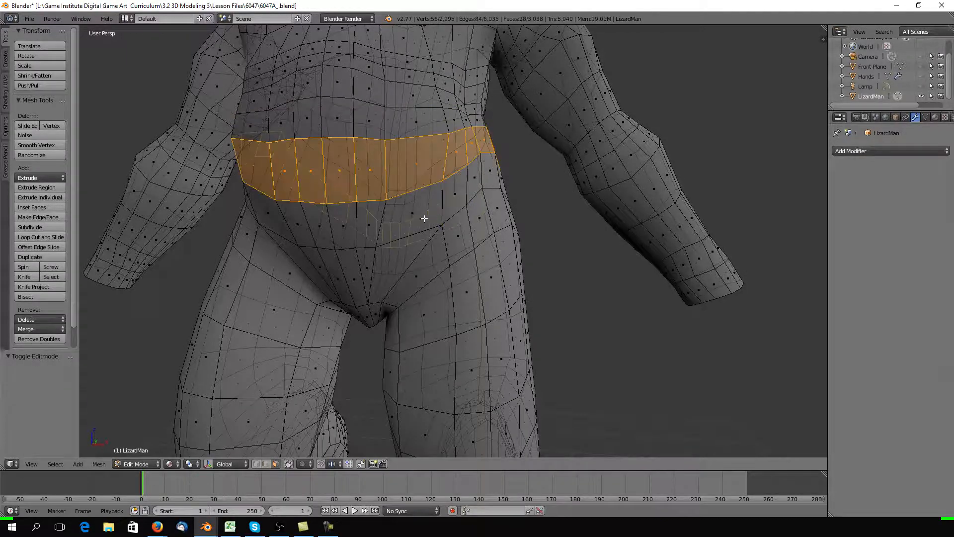
{"action": "middle_click_drag", "start_coordinate": [437, 212], "coordinate": [418, 213]}
{"action": "right_click", "coordinate": [514, 179]}
{"action": "right_click", "coordinate": [501, 185], "text": "alt"}
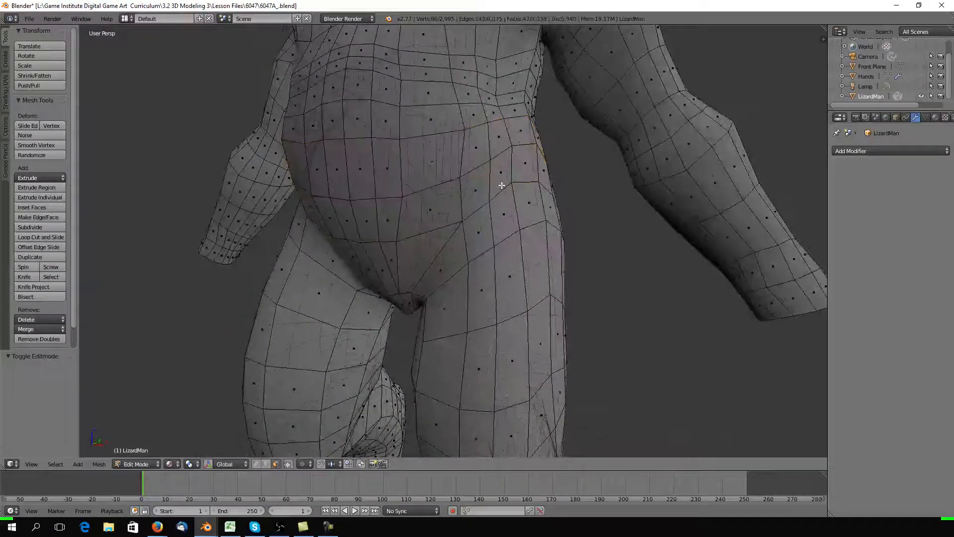
{"action": "right_click", "coordinate": [523, 168]}
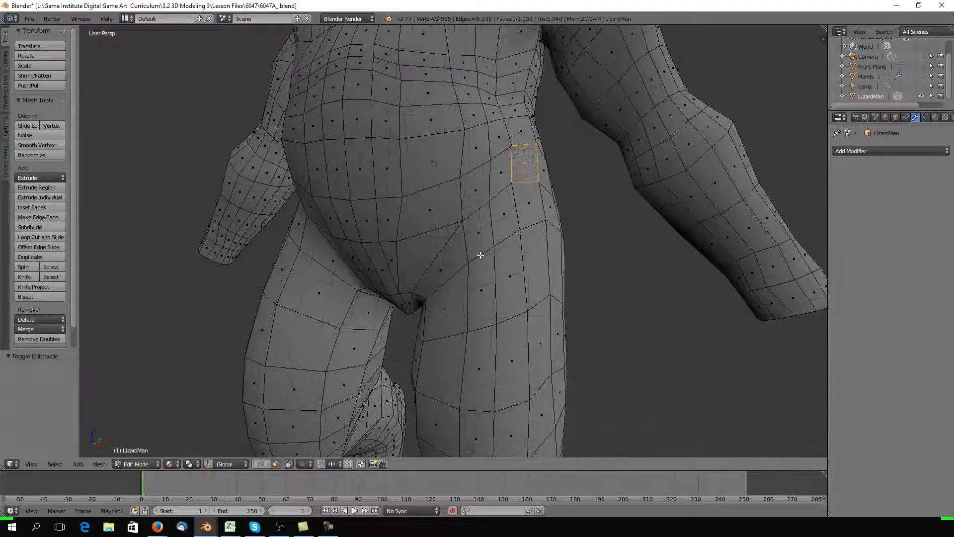
Select the face loop around the hips and add the row of faces directly below it across the front of the pelvis
{"action": "right_click", "coordinate": [499, 180], "text": "alt"}
{"action": "middle_click_drag", "start_coordinate": [499, 180], "coordinate": [446, 229]}
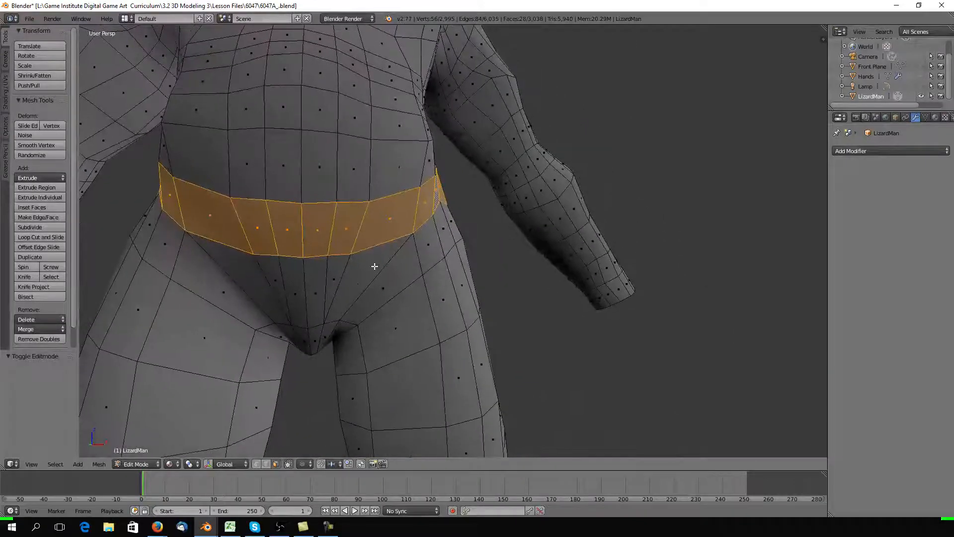
{"action": "right_click", "coordinate": [361, 274], "text": "shift"}
{"action": "right_click", "coordinate": [322, 287], "text": "shift"}
{"action": "right_click", "coordinate": [332, 280], "text": "shift"}
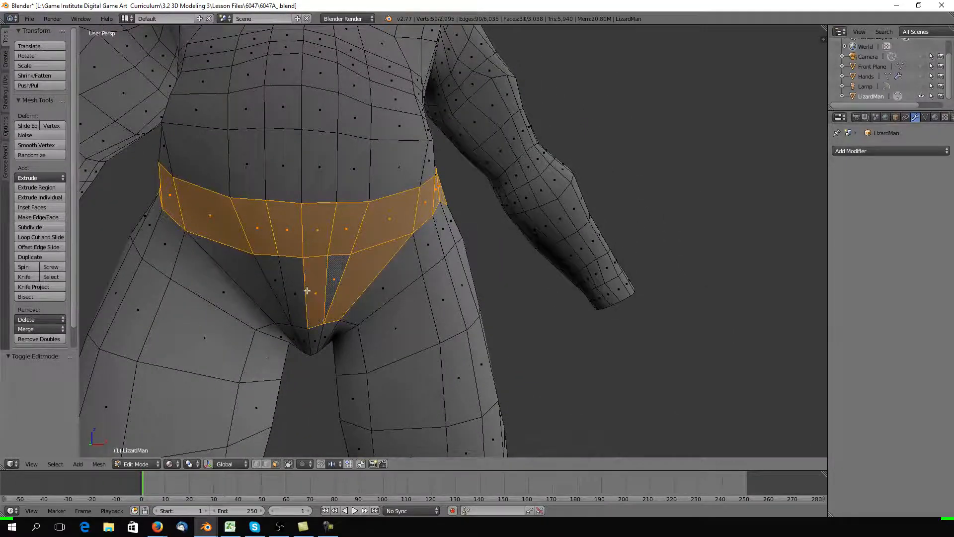
{"action": "right_click", "coordinate": [290, 288], "text": "shift"}
{"action": "right_click", "coordinate": [271, 281], "text": "shift"}
{"action": "right_click", "coordinate": [249, 283], "text": "shift"}
Add the small front crotch faces below the pelvis row to the selection
{"action": "right_click", "coordinate": [299, 336], "text": "shift"}
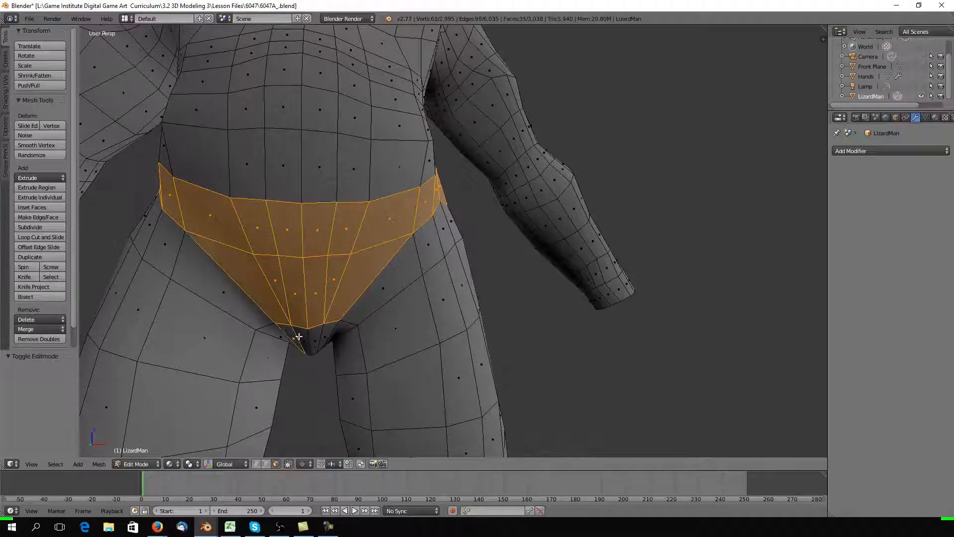
{"action": "right_click", "coordinate": [304, 342], "text": "shift"}
{"action": "right_click", "coordinate": [320, 339], "text": "shift"}
{"action": "right_click", "coordinate": [337, 330], "text": "shift"}
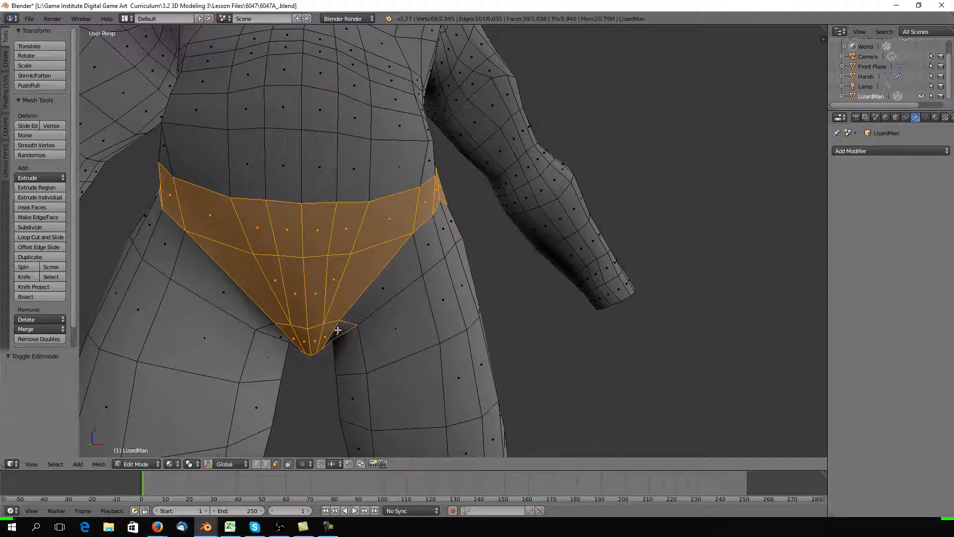
Extend the face selection from the crotch along the left thigh crease and around the outside of the left hip
{"action": "right_click", "coordinate": [370, 296], "text": "shift"}
{"action": "right_click", "coordinate": [423, 244], "text": "shift"}
{"action": "right_click", "coordinate": [445, 234], "text": "shift"}
{"action": "right_click", "coordinate": [453, 229], "text": "shift"}
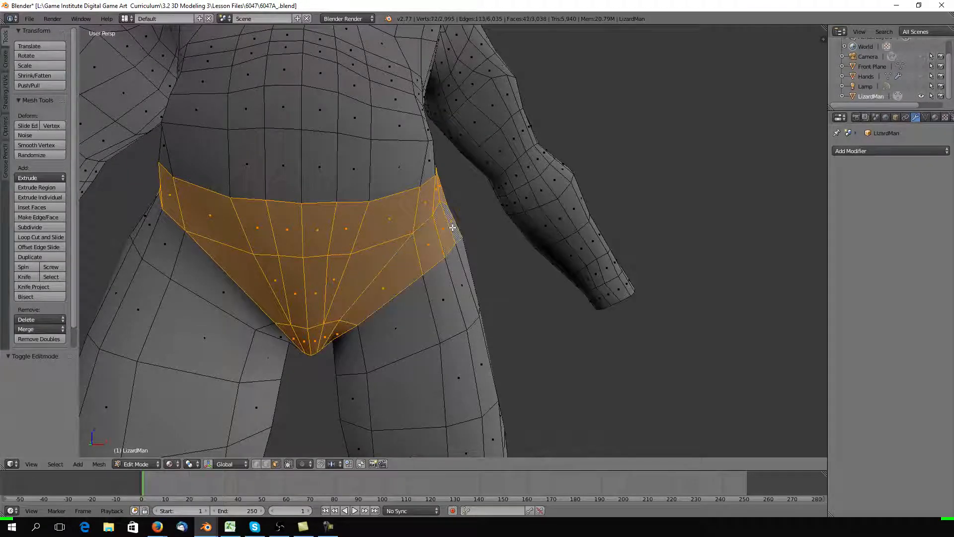
{"action": "middle_click_drag", "start_coordinate": [453, 228], "coordinate": [309, 239]}
{"action": "right_click", "coordinate": [706, 215], "text": "shift"}
{"action": "right_click", "coordinate": [756, 230], "text": "shift"}
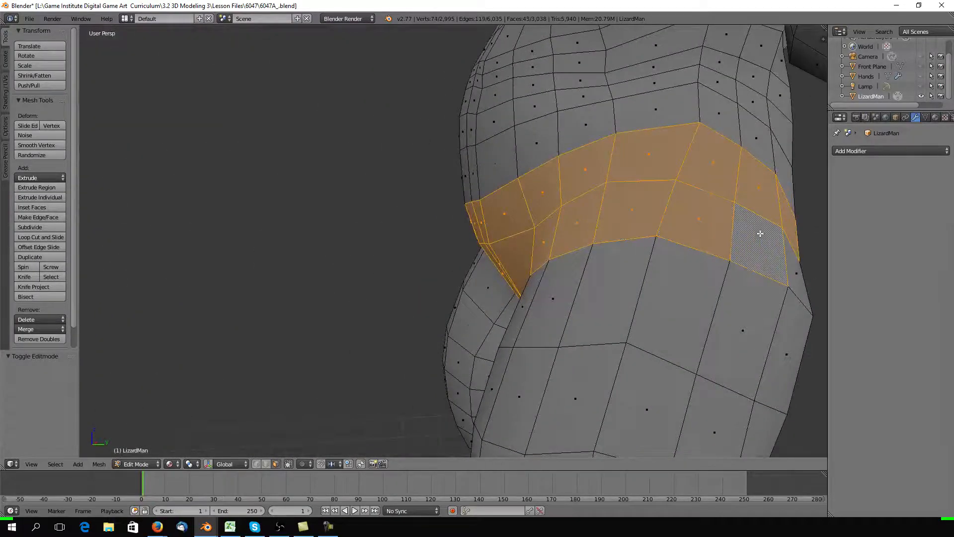
Add the faces below the hip loop across the left buttock to the selection
{"action": "middle_click_drag", "start_coordinate": [755, 229], "coordinate": [471, 238]}
{"action": "right_click", "coordinate": [497, 270], "text": "shift"}
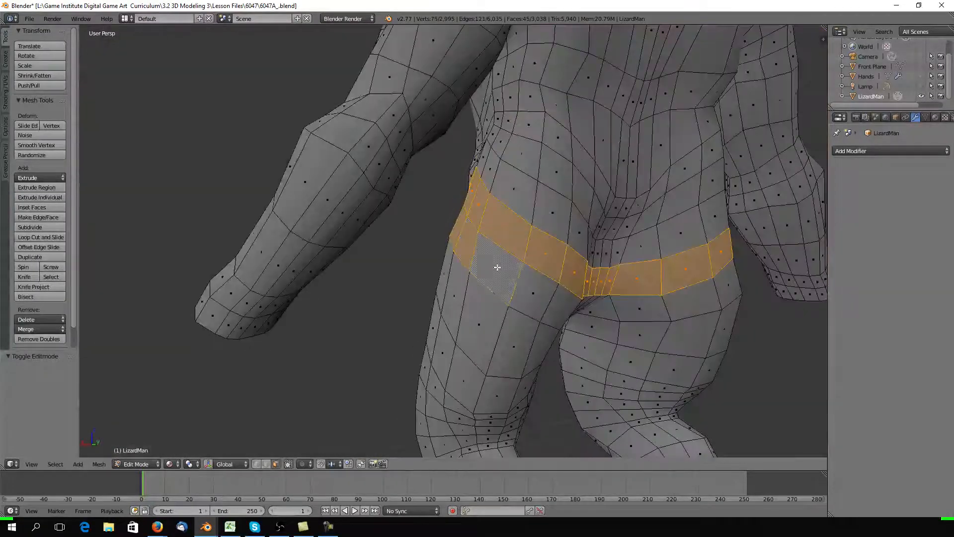
{"action": "right_click", "coordinate": [534, 295], "text": "shift"}
{"action": "right_click", "coordinate": [565, 304], "text": "shift"}
{"action": "middle_click_drag", "start_coordinate": [565, 305], "coordinate": [502, 259]}
{"action": "right_click", "coordinate": [448, 245], "text": "shift"}
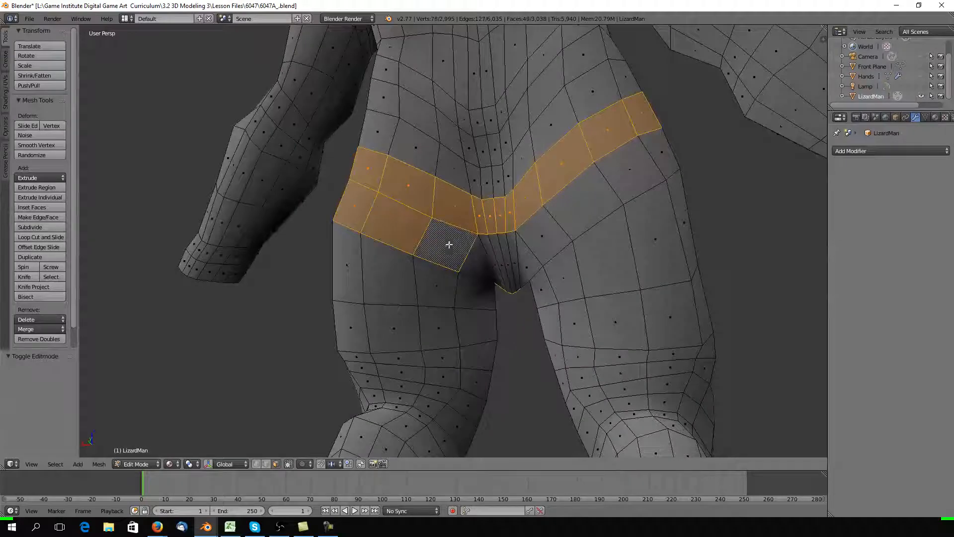
Add the rear crotch faces and the row below the hip loop across the right buttock to the face selection
{"action": "right_click", "coordinate": [484, 263], "text": "shift"}
{"action": "right_click", "coordinate": [499, 261], "text": "shift"}
{"action": "right_click", "coordinate": [509, 269], "text": "shift"}
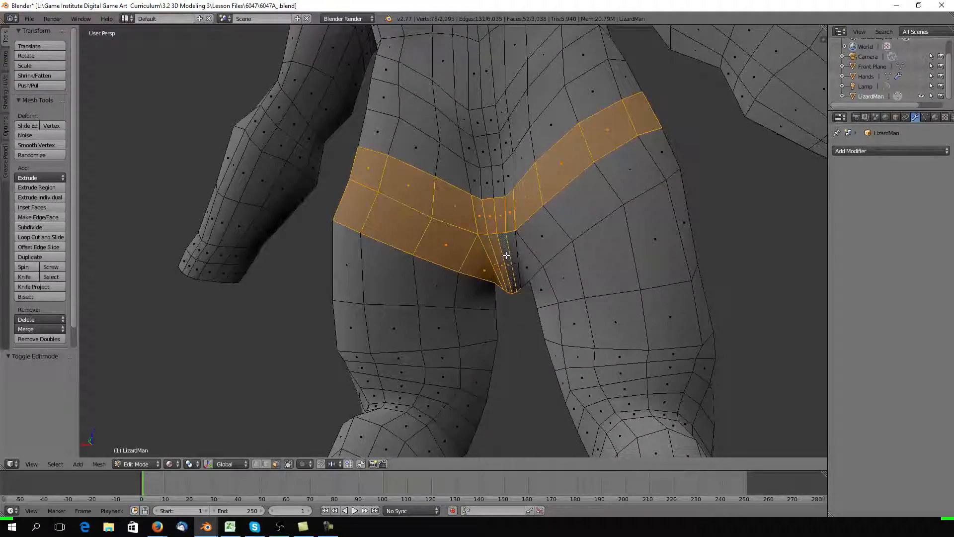
{"action": "right_click", "coordinate": [517, 252], "text": "shift"}
{"action": "right_click", "coordinate": [539, 236], "text": "shift"}
{"action": "right_click", "coordinate": [580, 210], "text": "shift"}
{"action": "right_click", "coordinate": [629, 172], "text": "shift"}
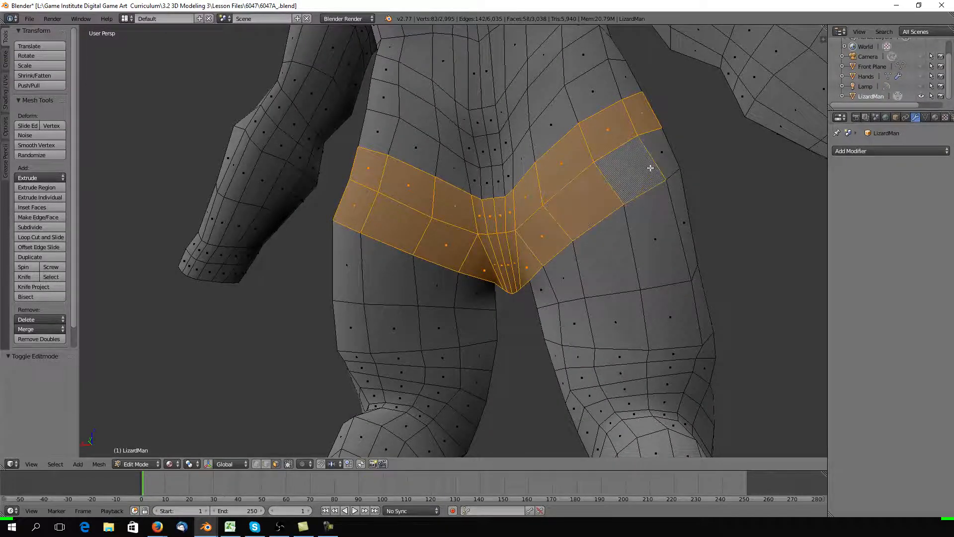
{"action": "right_click", "coordinate": [660, 154], "text": "shift"}
Extend the face selection around the outside of the right hip and down along the right thigh crease to the crotch
{"action": "middle_click_drag", "start_coordinate": [571, 204], "coordinate": [479, 213]}
{"action": "right_click", "coordinate": [231, 184], "text": "shift"}
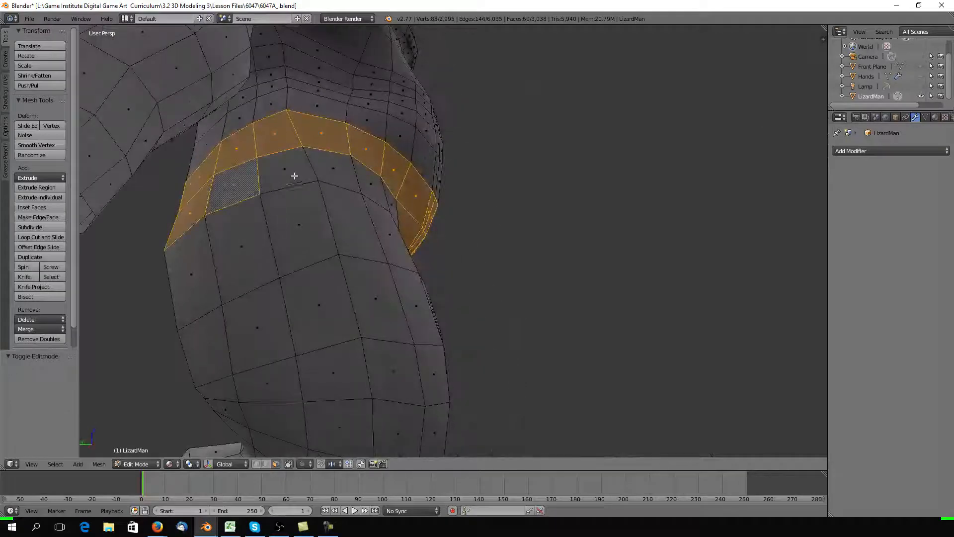
{"action": "right_click", "coordinate": [293, 174], "text": "shift"}
{"action": "right_click", "coordinate": [332, 163], "text": "shift"}
{"action": "right_click", "coordinate": [373, 183], "text": "shift"}
{"action": "middle_click_drag", "start_coordinate": [375, 183], "coordinate": [341, 245]}
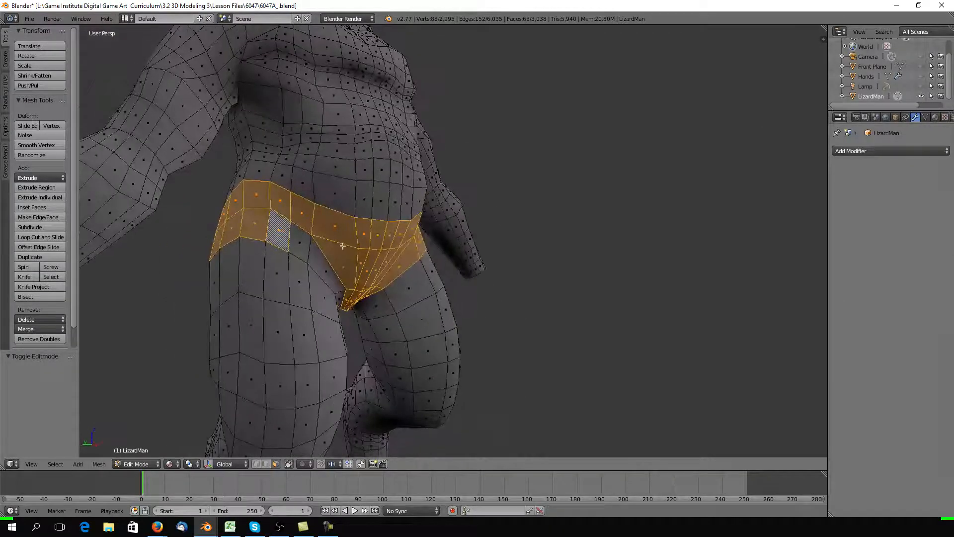
{"action": "right_click", "coordinate": [309, 252], "text": "shift"}
{"action": "right_click", "coordinate": [327, 277], "text": "shift"}
{"action": "right_click", "coordinate": [339, 297], "text": "shift"}
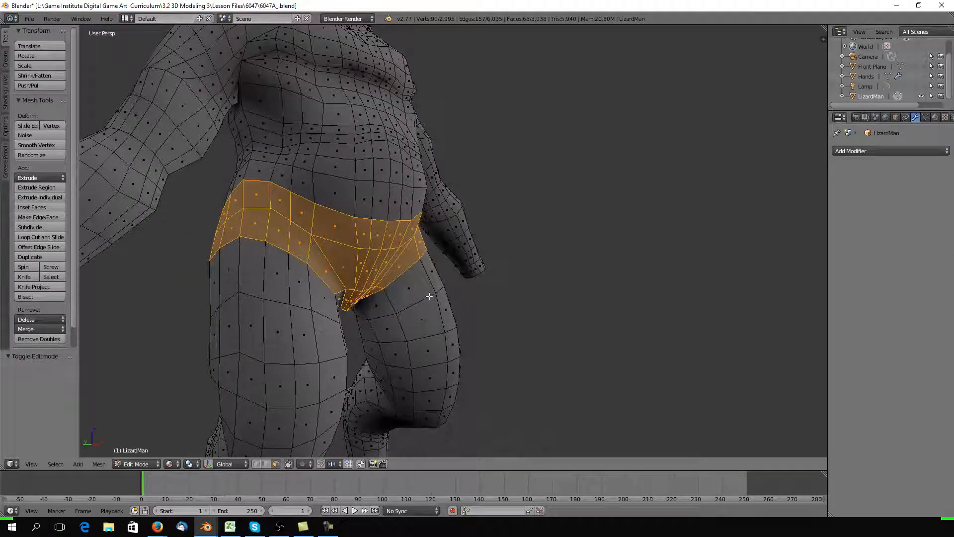
Add the three complete face loops directly above the hip band to the selection, front and back
{"action": "middle_click_drag", "start_coordinate": [340, 297], "coordinate": [445, 373]}
{"action": "scroll", "coordinate": [369, 291], "scroll_direction": "down", "scroll_amount": 2}
{"action": "scroll", "coordinate": [387, 303], "scroll_direction": "up", "scroll_amount": 3}
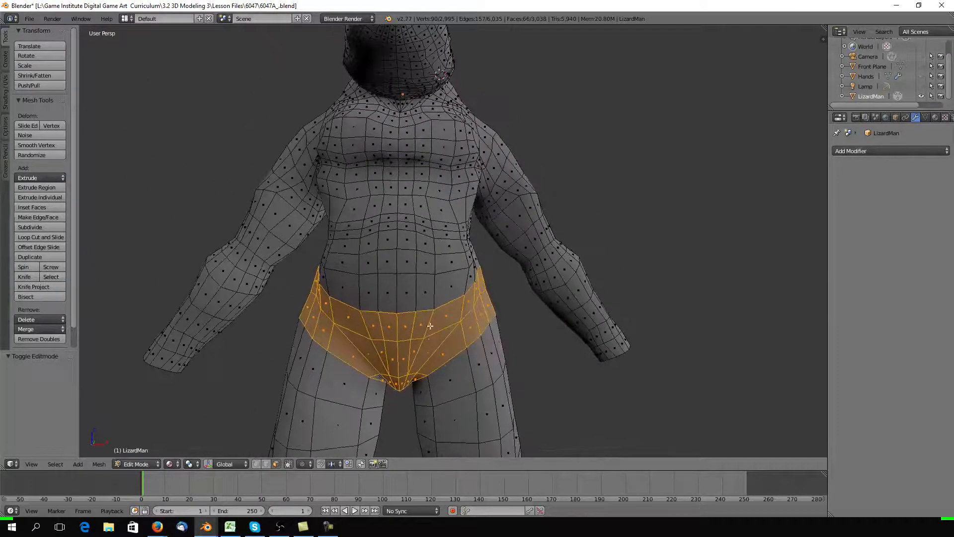
{"action": "left_click", "coordinate": [407, 292], "text": "alt+shift"}
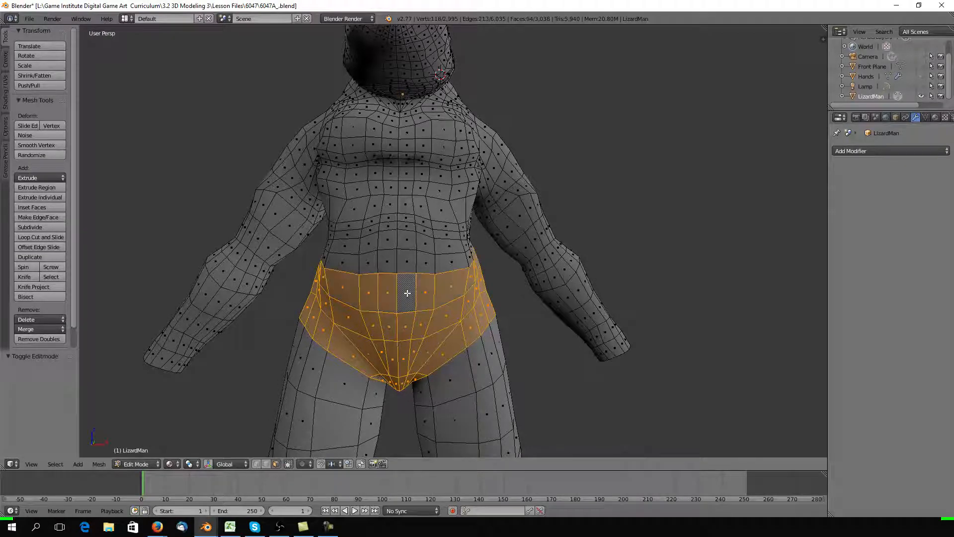
{"action": "middle_click_drag", "start_coordinate": [444, 306], "coordinate": [353, 293]}
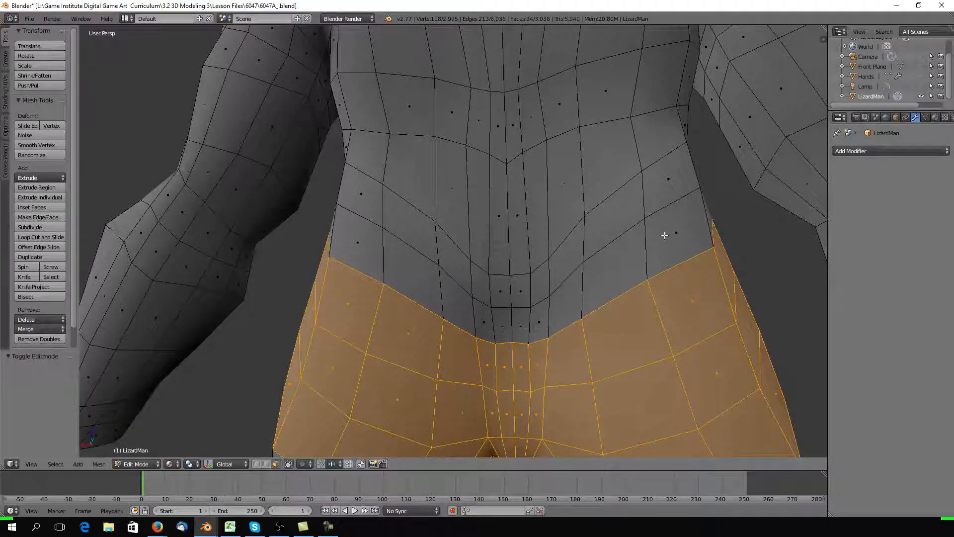
{"action": "right_click", "coordinate": [485, 322], "text": "alt+shift"}
{"action": "middle_click_drag", "start_coordinate": [422, 294], "coordinate": [666, 333]}
{"action": "right_click", "coordinate": [597, 351], "text": "alt+shift"}
{"action": "scroll", "coordinate": [463, 315], "scroll_direction": "down", "scroll_amount": 8}
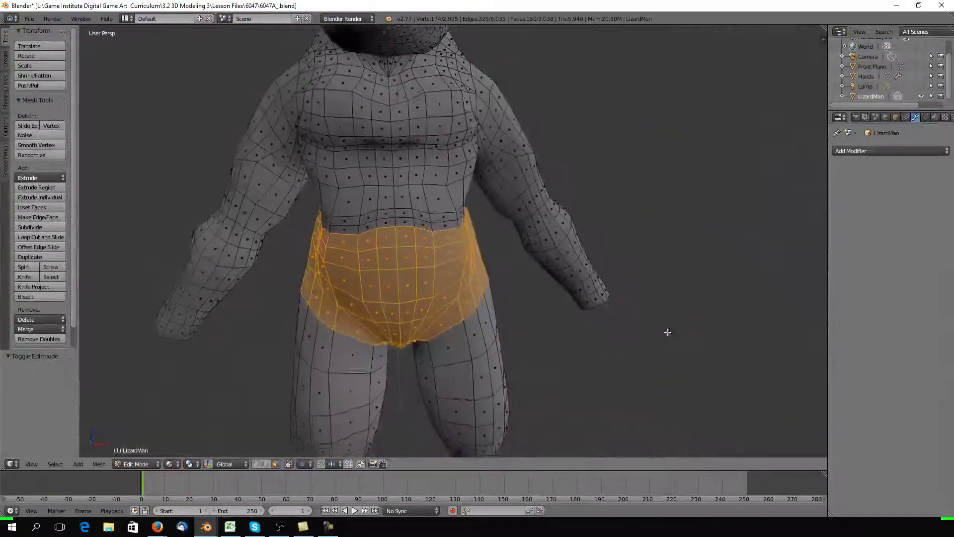
{"action": "scroll", "coordinate": [541, 309], "scroll_direction": "down", "scroll_amount": 5}
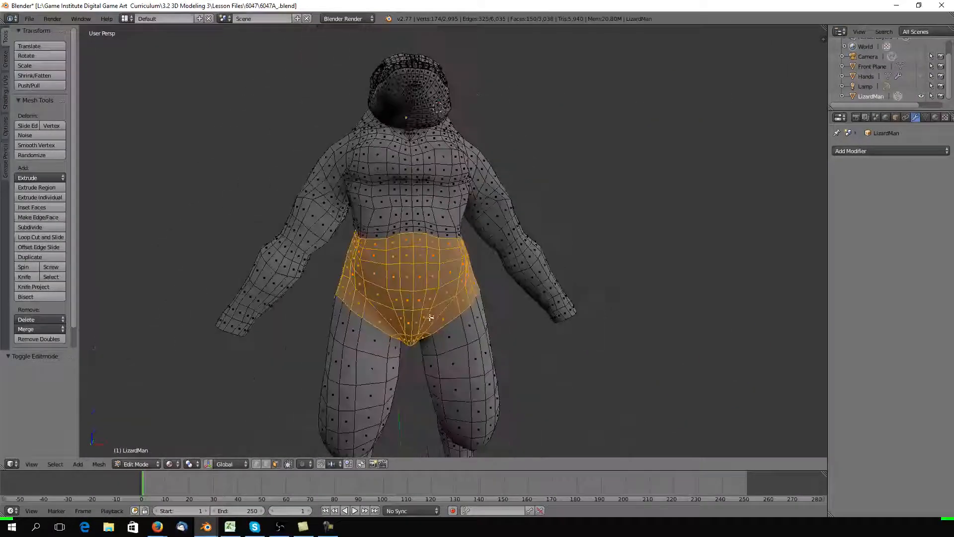
{"action": "middle_click_drag", "start_coordinate": [455, 305], "coordinate": [506, 272]}
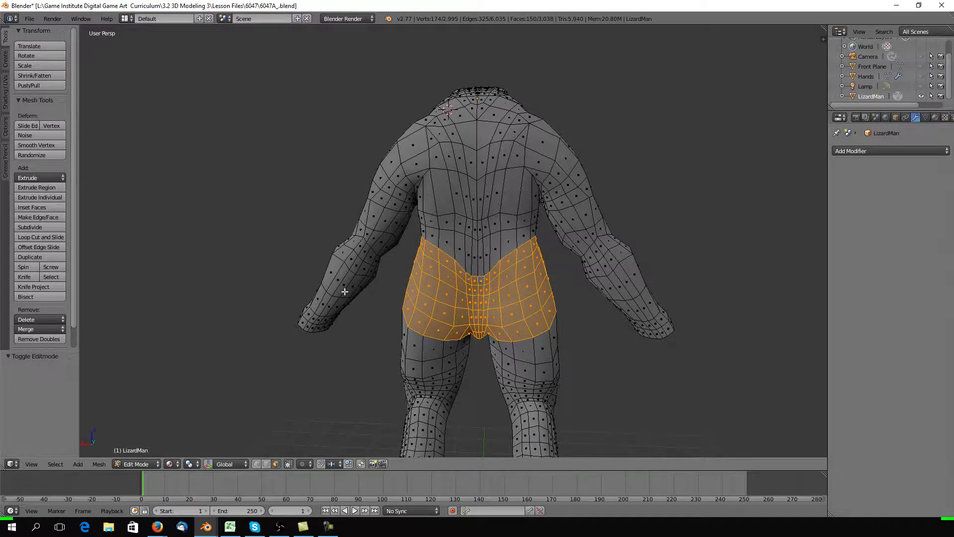
{"action": "middle_click_drag", "start_coordinate": [345, 291], "coordinate": [559, 297]}
{"action": "scroll", "coordinate": [559, 297], "scroll_direction": "up", "scroll_amount": 3}
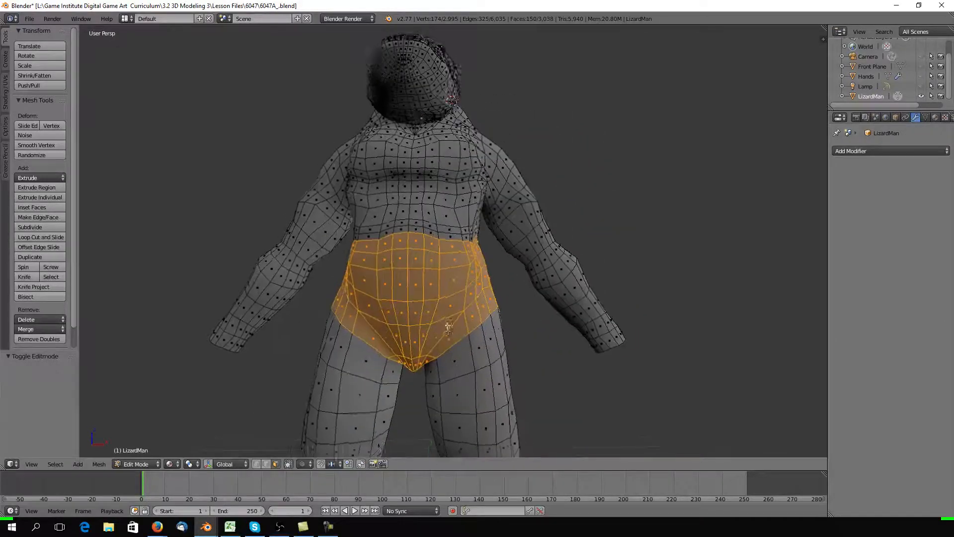
{"action": "middle_click_drag", "start_coordinate": [449, 326], "coordinate": [404, 380]}
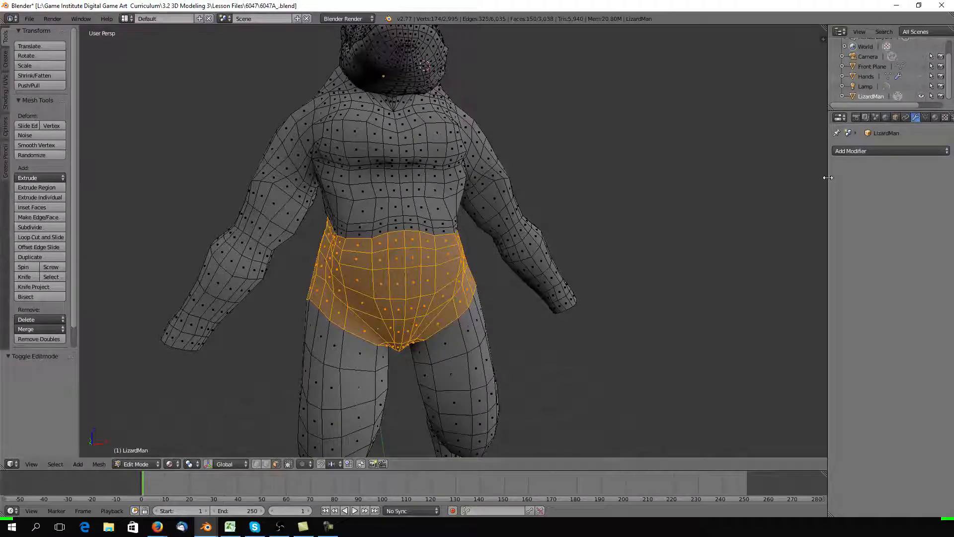
Try a Solidify modifier with a thickness of -0.0060 on LizardMan, and remove it
{"action": "left_click", "coordinate": [876, 151]}
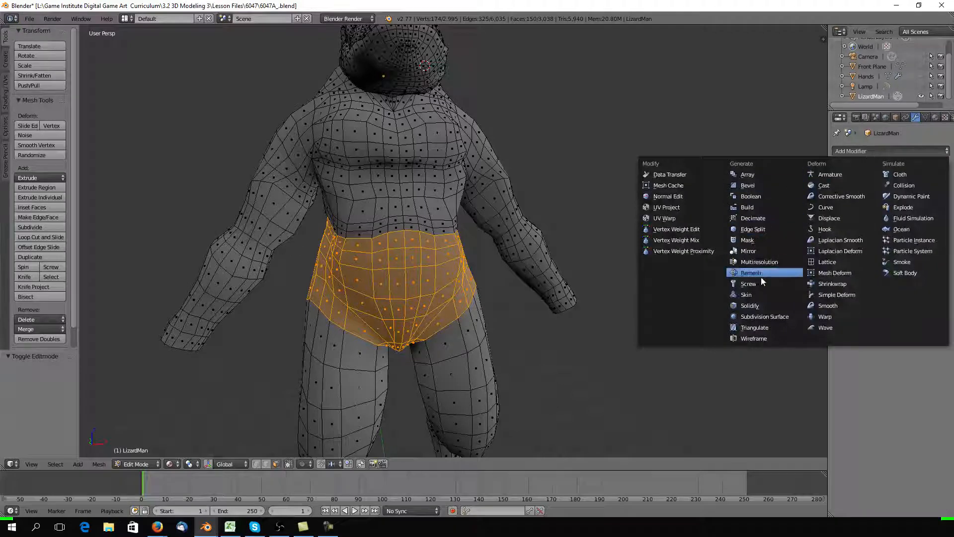
{"action": "left_click", "coordinate": [758, 306]}
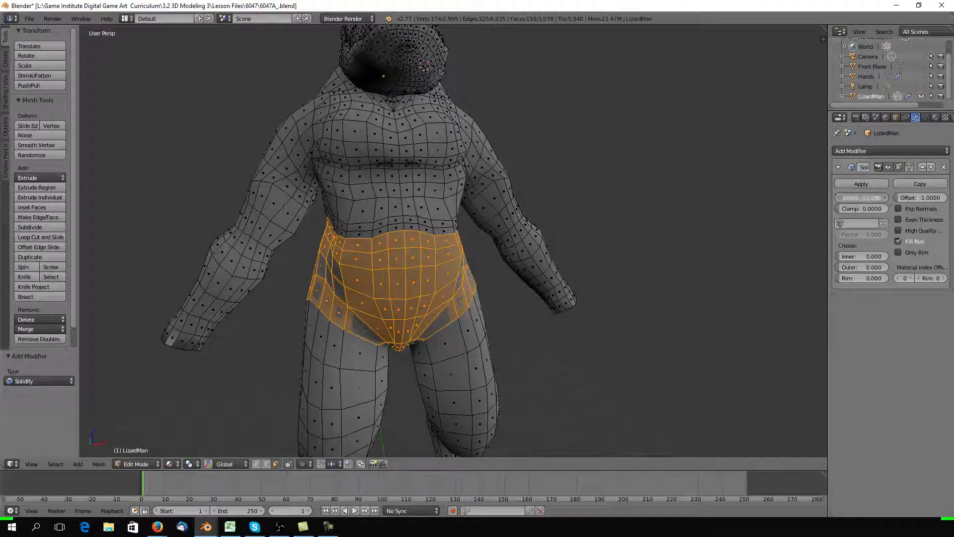
{"action": "mouse_move", "coordinate": [863, 198]}
{"action": "left_mouse_down"}
{"action": "mouse_move", "coordinate": [938, 197]}
{"action": "mouse_move", "coordinate": [873, 198]}
{"action": "left_mouse_up"}
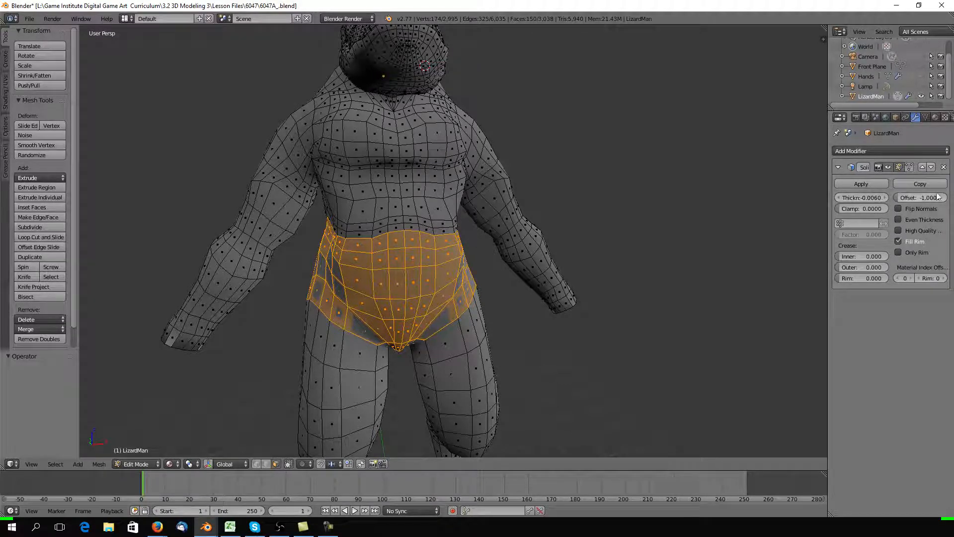
{"action": "left_click", "coordinate": [944, 167]}
Duplicate the selected hip and pelvis faces in place, without offsetting the copy
{"action": "middle_click_drag", "start_coordinate": [499, 253], "coordinate": [449, 257]}
{"action": "scroll", "coordinate": [462, 257], "scroll_direction": "up", "scroll_amount": 2}
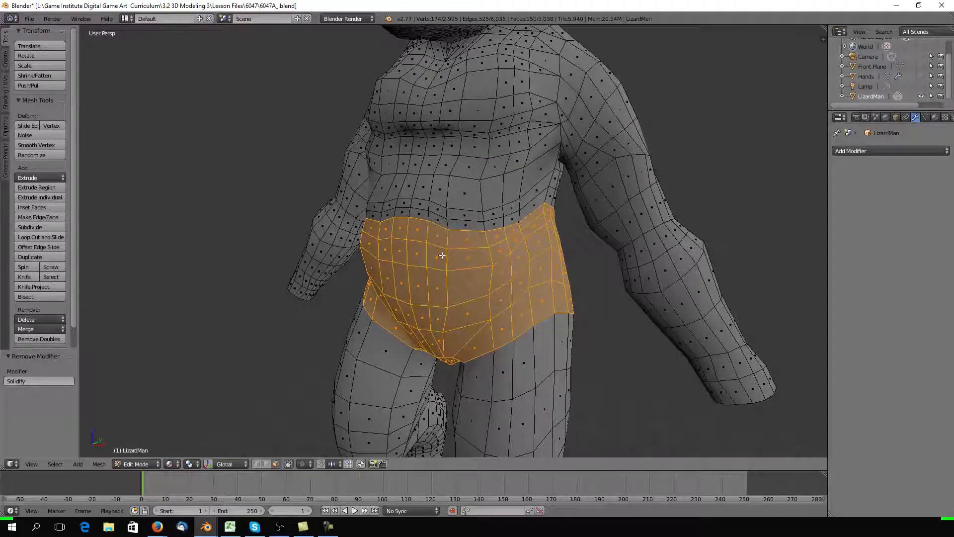
{"action": "middle_click_drag", "start_coordinate": [414, 267], "coordinate": [440, 273]}
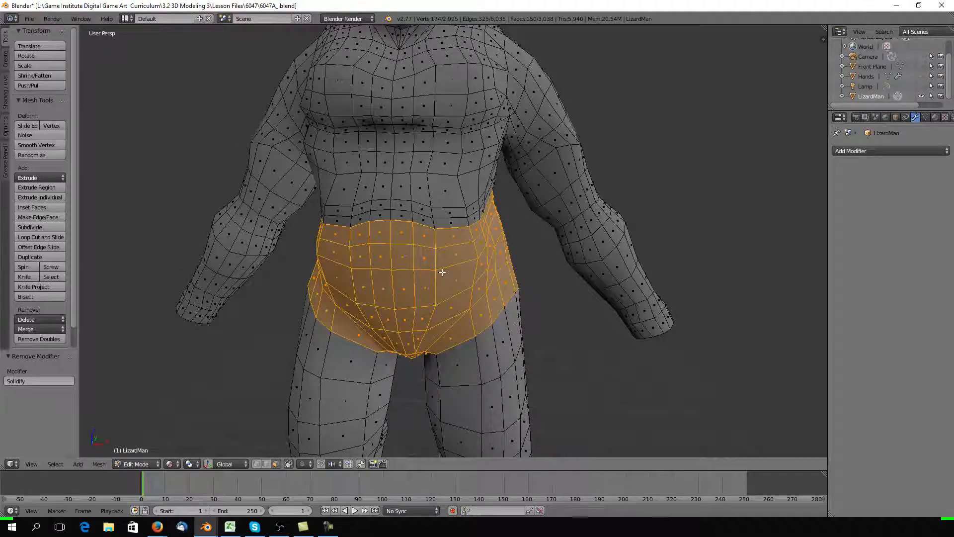
{"action": "key", "text": "e"}
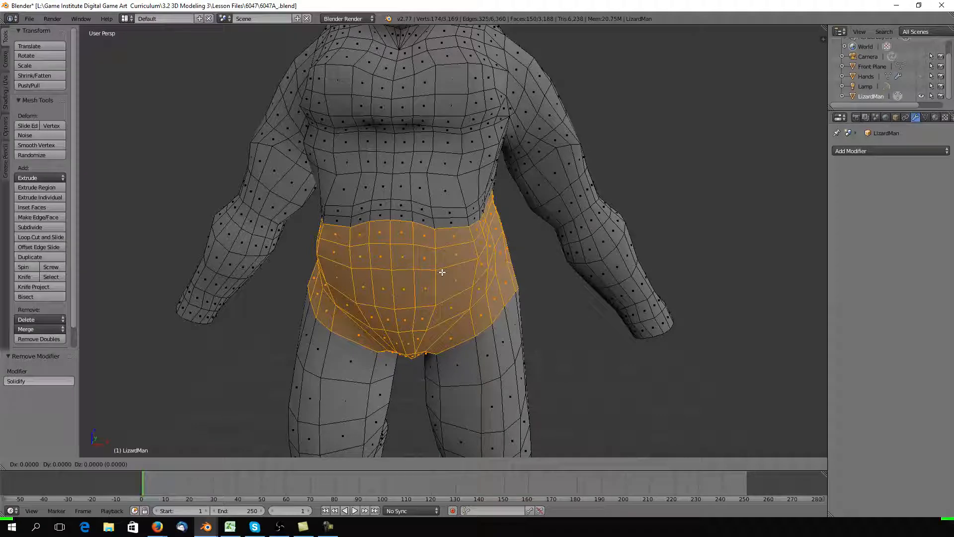
{"action": "right_click", "coordinate": [484, 272]}
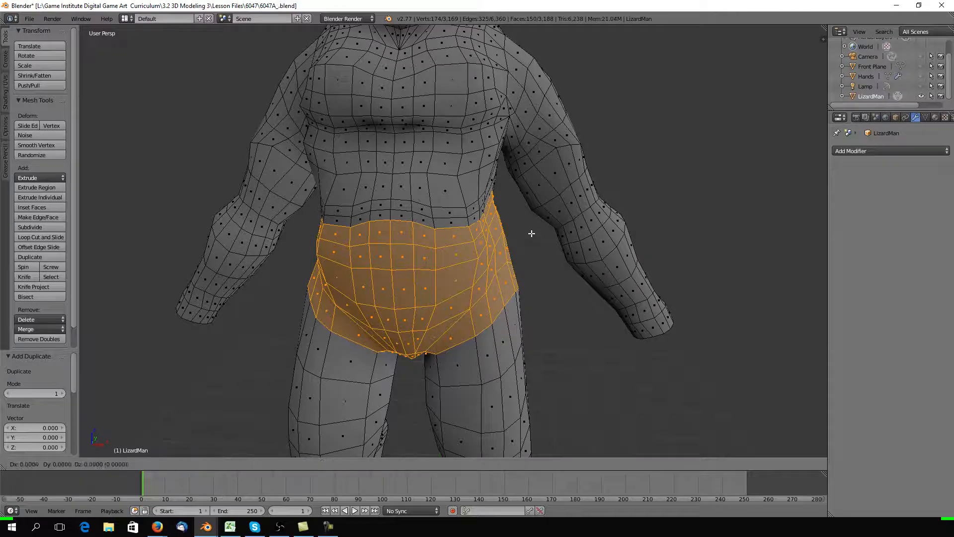
{"action": "key", "text": "g"}
{"action": "right_click", "coordinate": [582, 241]}
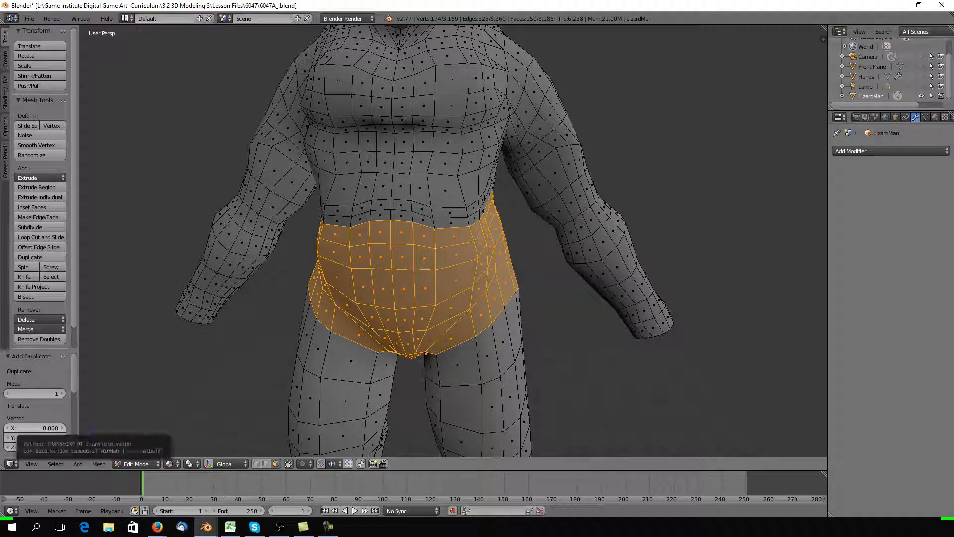
{"action": "key", "text": "F10"}
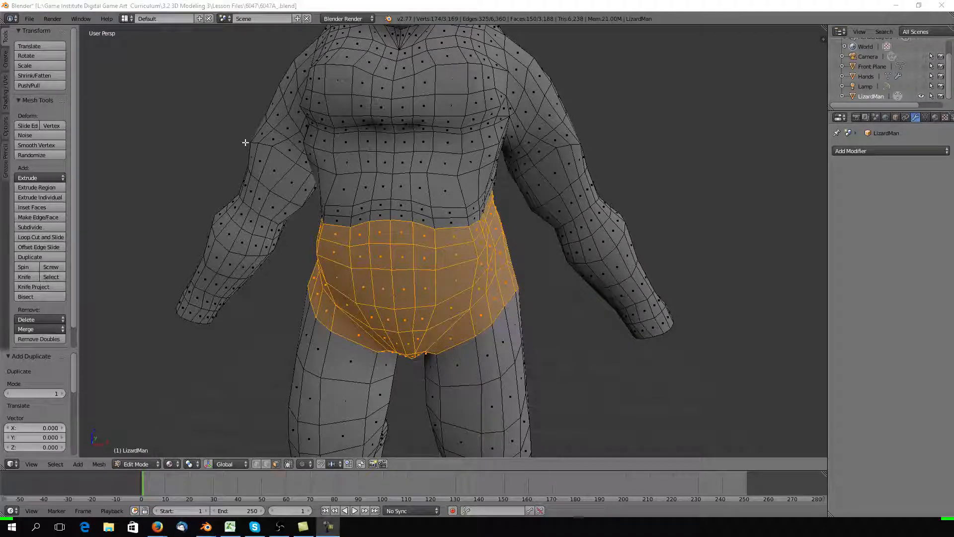
{"action": "scroll", "coordinate": [76, 138], "scroll_direction": "down", "scroll_amount": 5}
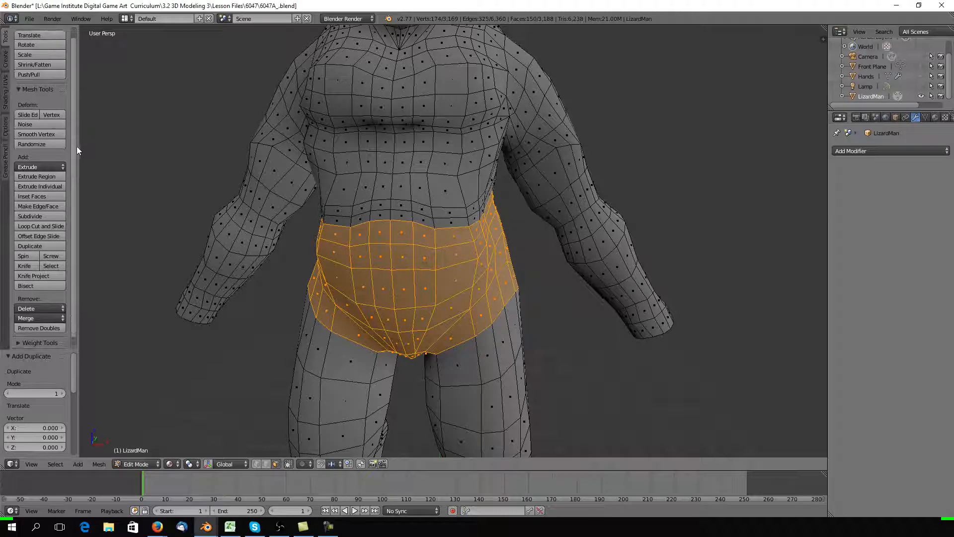
{"action": "scroll", "coordinate": [76, 150], "scroll_direction": "up", "scroll_amount": 5}
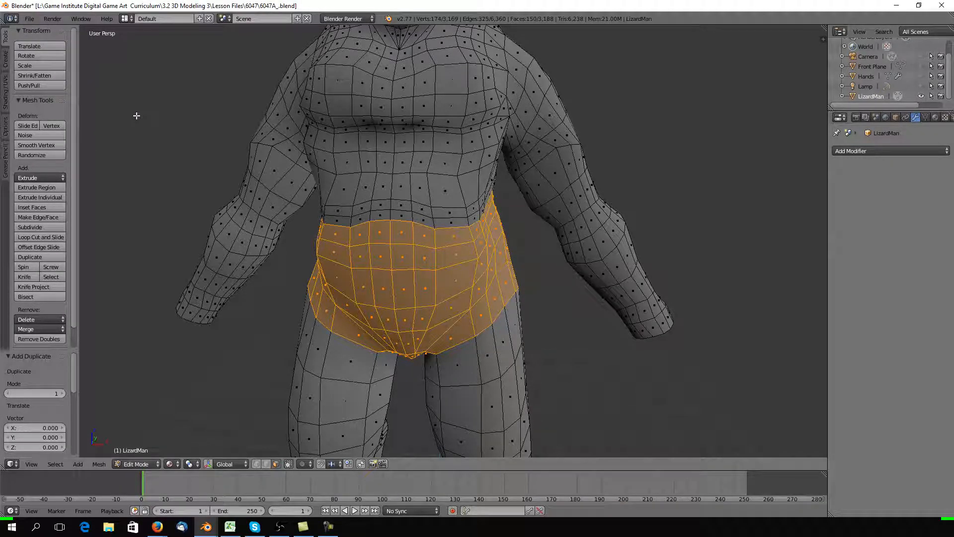
{"action": "key", "text": "w"}
{"action": "key", "text": "p"}
{"action": "left_click", "coordinate": [328, 526]}
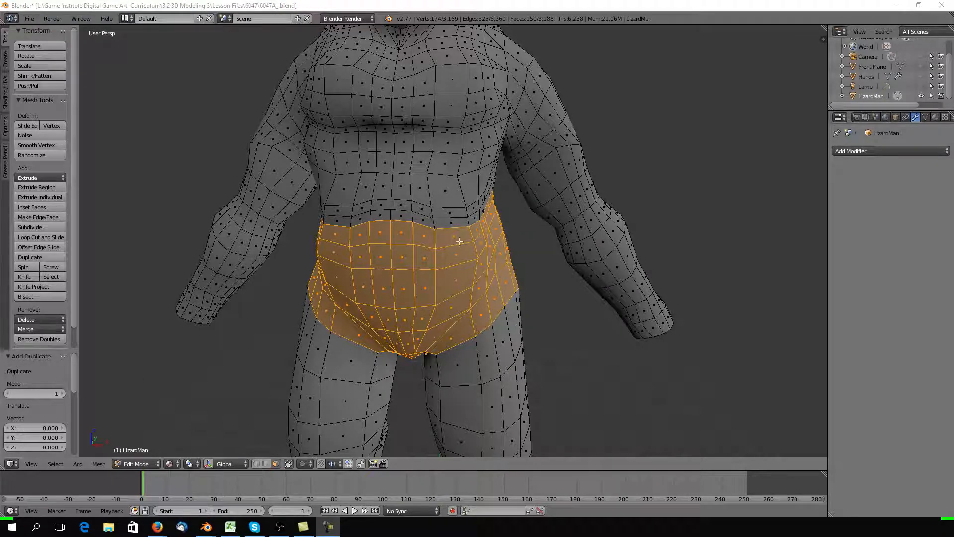
Separate the duplicated faces by selection into their own object and rename that object pants
{"action": "key", "text": "p"}
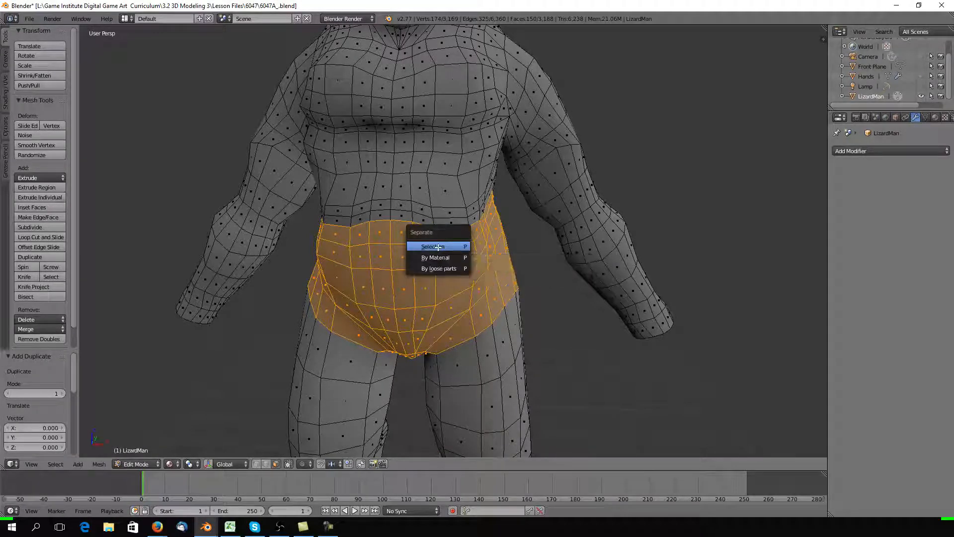
{"action": "left_click", "coordinate": [437, 247]}
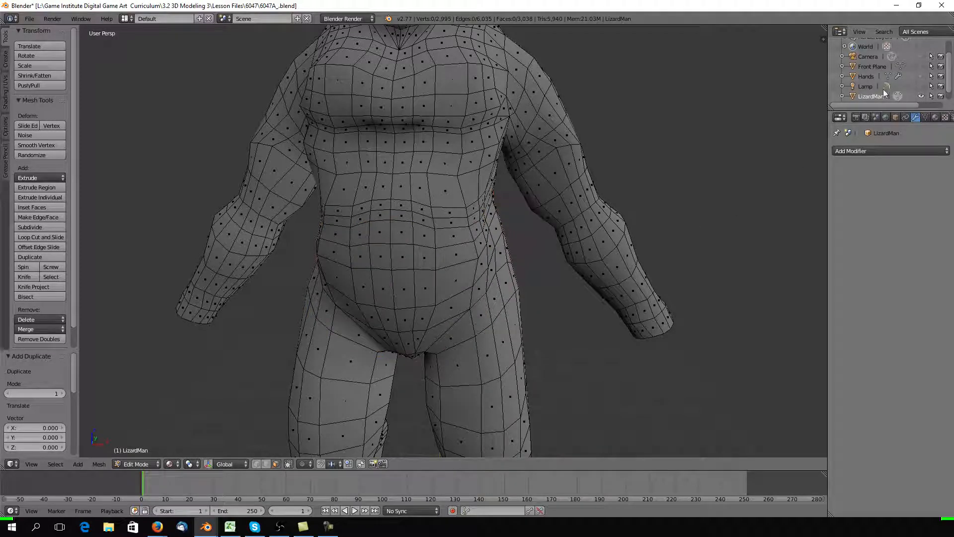
{"action": "scroll", "coordinate": [894, 92], "scroll_direction": "down", "scroll_amount": 1}
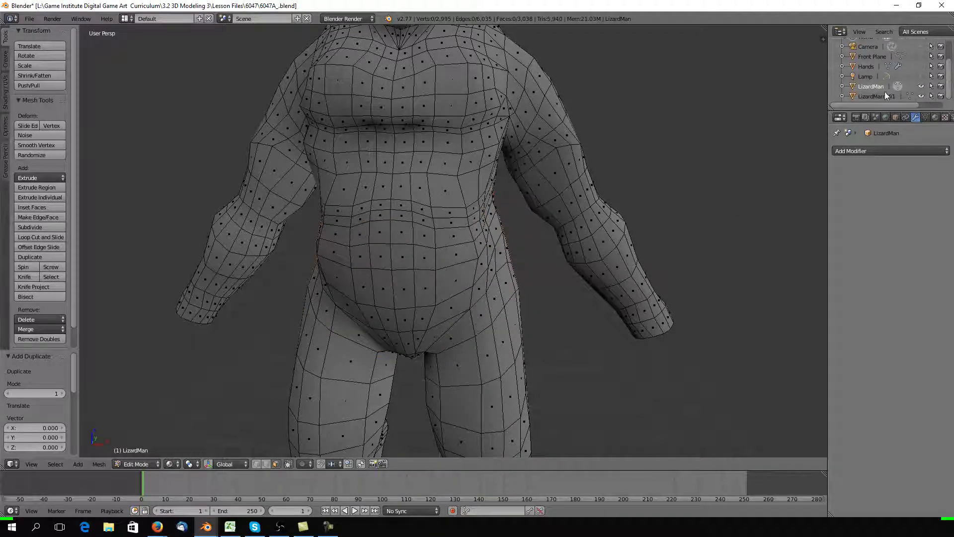
{"action": "left_click", "coordinate": [872, 95]}
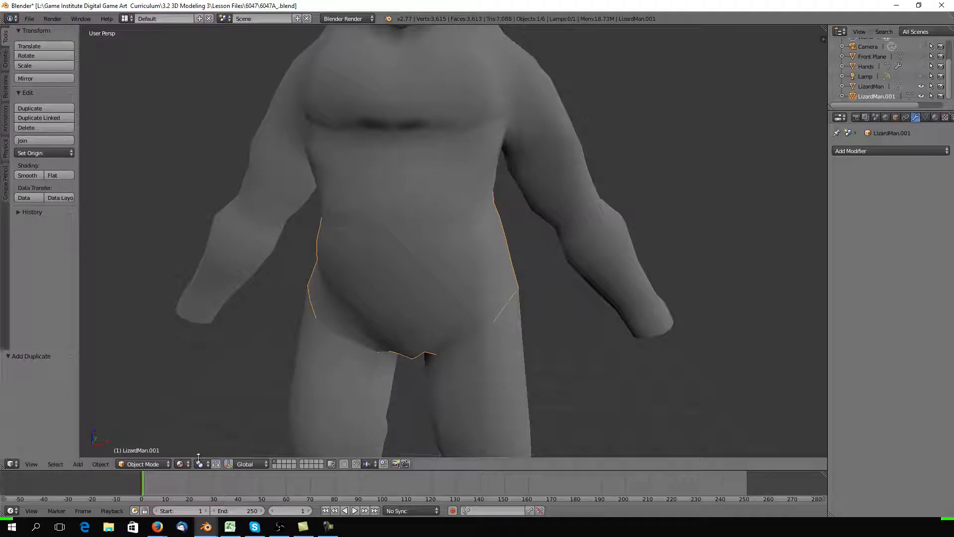
{"action": "double_click", "coordinate": [892, 97]}
{"action": "type", "text": "Bo"}
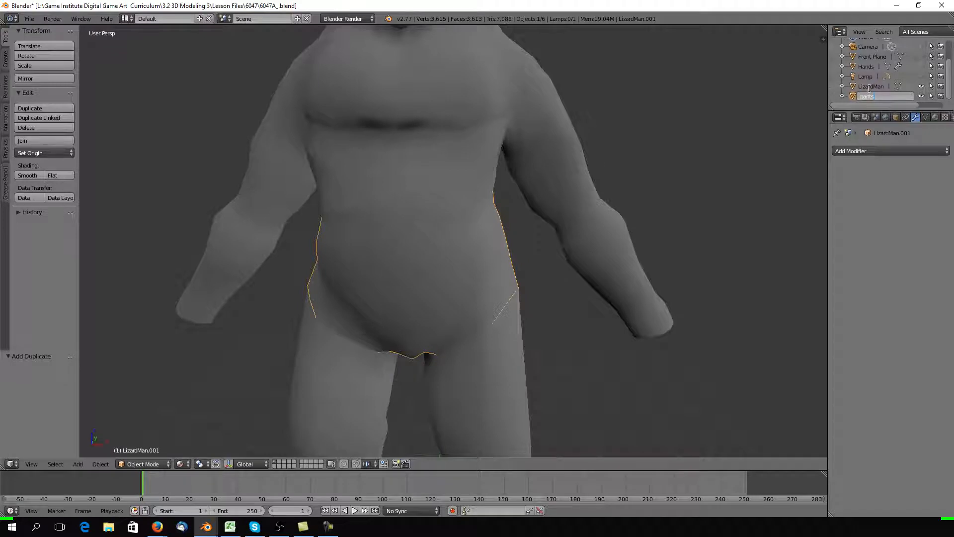
{"action": "key", "text": "Return"}
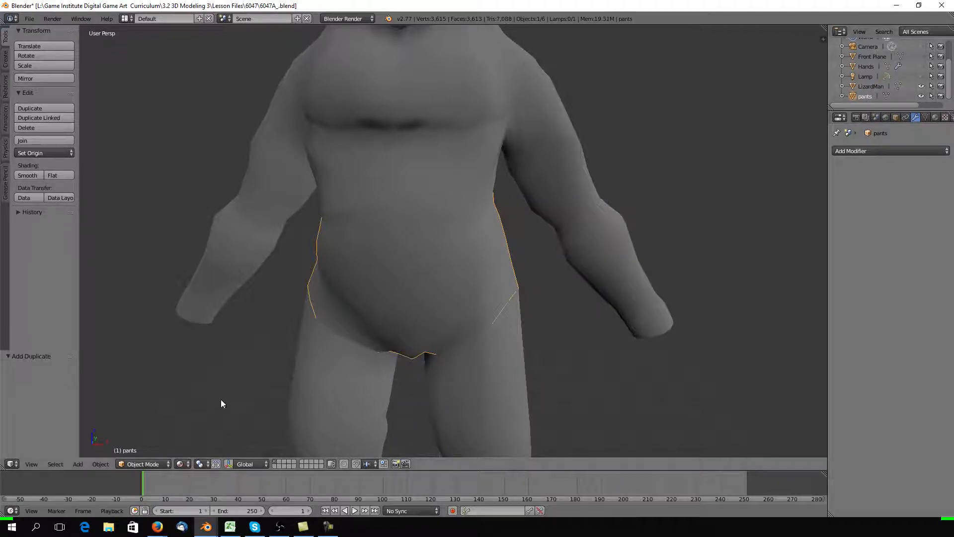
Enter Edit Mode on the pants object and try moving a single vertex on its front waistline
{"action": "left_click", "coordinate": [145, 464]}
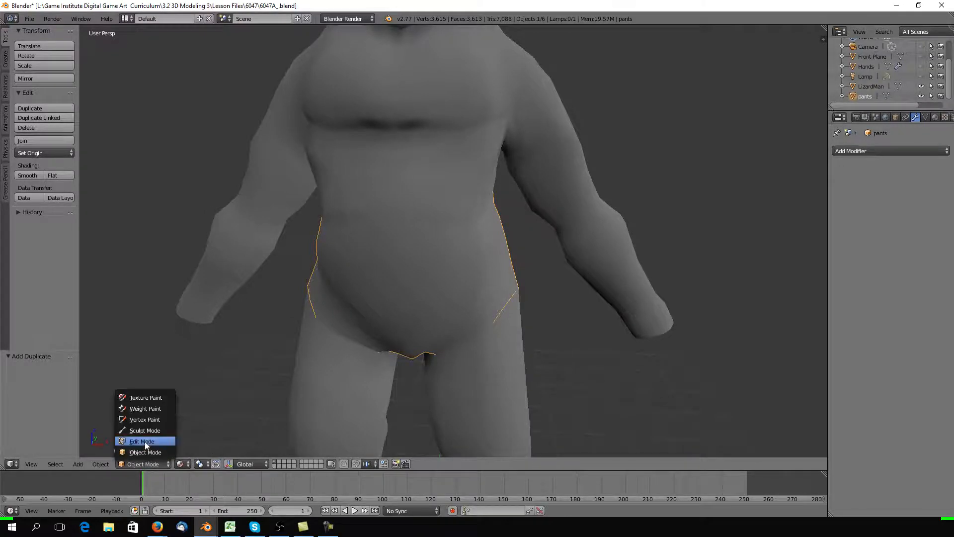
{"action": "left_click", "coordinate": [145, 441]}
{"action": "middle_click_drag", "start_coordinate": [496, 267], "coordinate": [404, 213]}
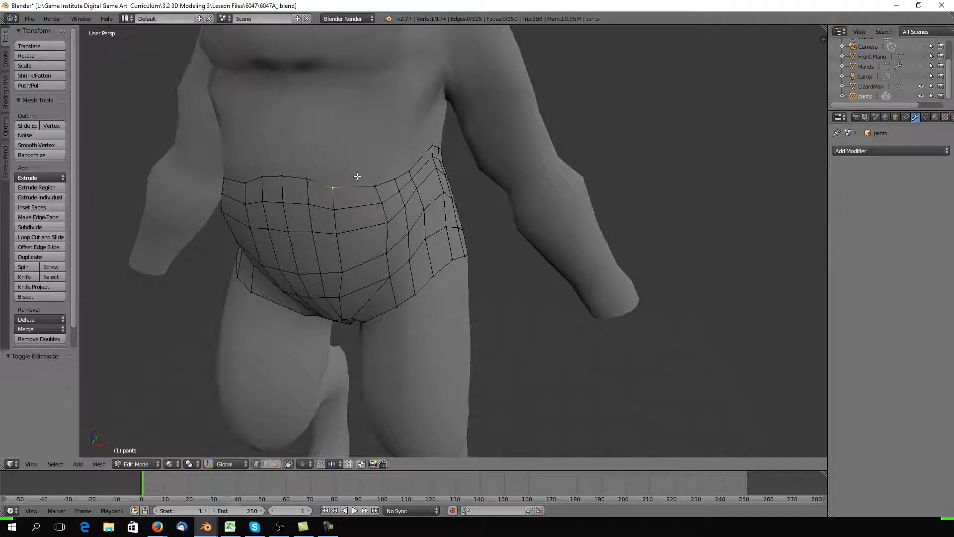
{"action": "right_click", "coordinate": [372, 184]}
{"action": "key", "text": "g"}
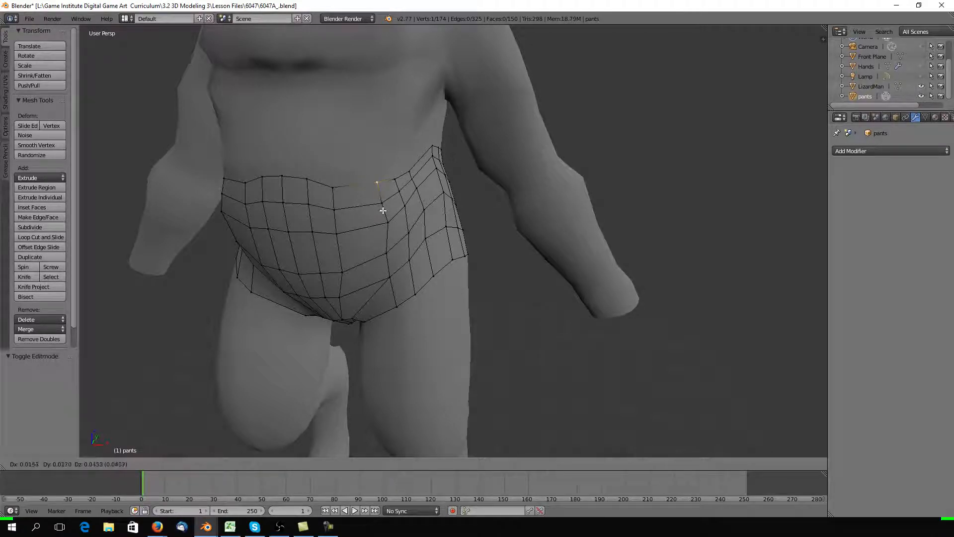
{"action": "left_click", "coordinate": [382, 211]}
Enable proportional editing and raise the two corner vertices of the pants' front waistline by about 0.04
{"action": "left_click", "coordinate": [310, 463]}
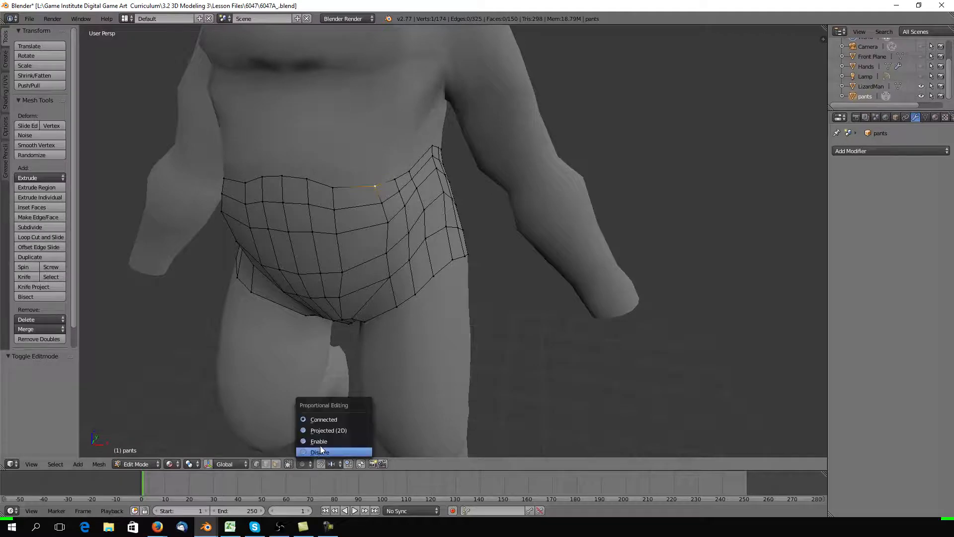
{"action": "left_click", "coordinate": [321, 442]}
{"action": "middle_click_drag", "start_coordinate": [352, 300], "coordinate": [397, 292]}
{"action": "scroll", "coordinate": [357, 277], "scroll_direction": "up", "scroll_amount": 1}
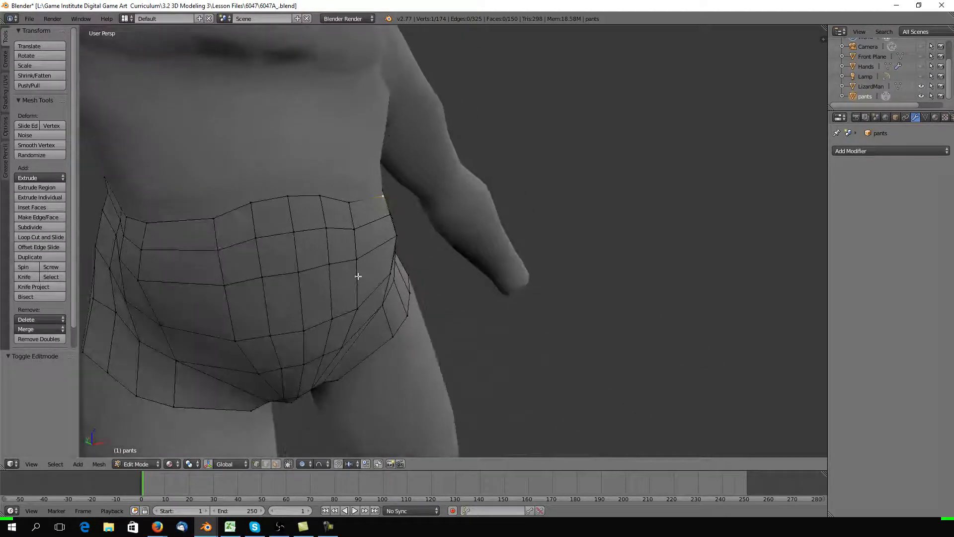
{"action": "right_click", "coordinate": [154, 225], "text": "shift"}
{"action": "middle_click_drag", "start_coordinate": [271, 225], "coordinate": [248, 232]}
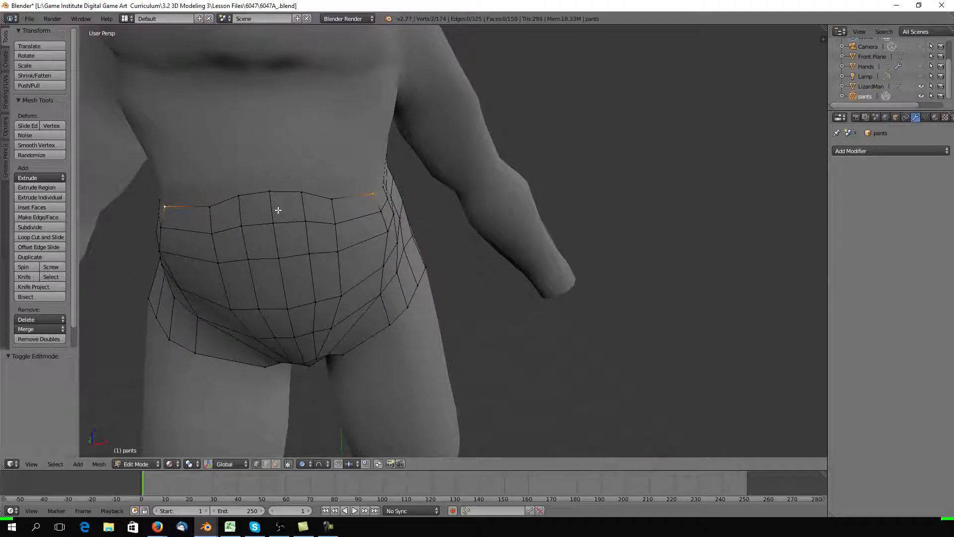
{"action": "key", "text": "g"}
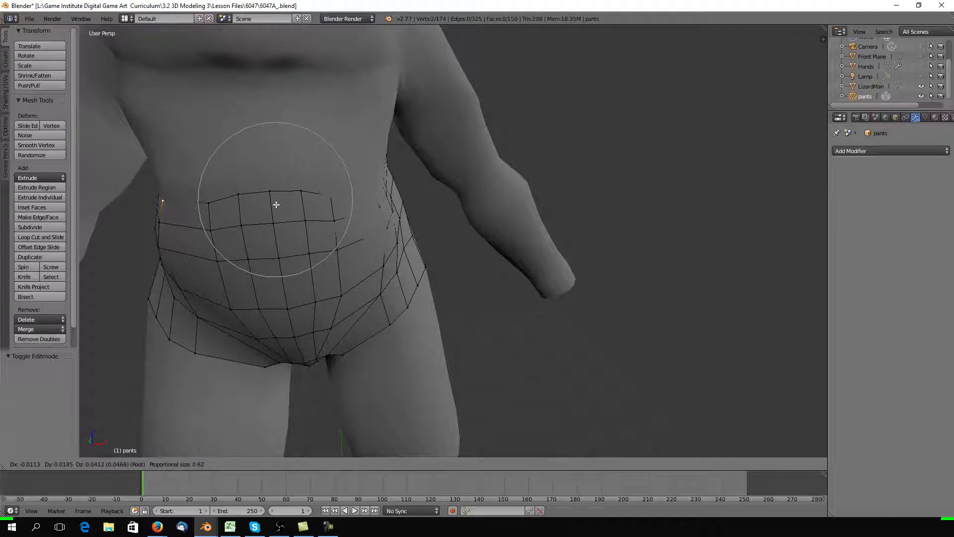
{"action": "left_click", "coordinate": [276, 205]}
Lower the single waistline vertex at the side of the hip by about 0.09 with proportional falloff
{"action": "middle_click_drag", "start_coordinate": [276, 204], "coordinate": [248, 210]}
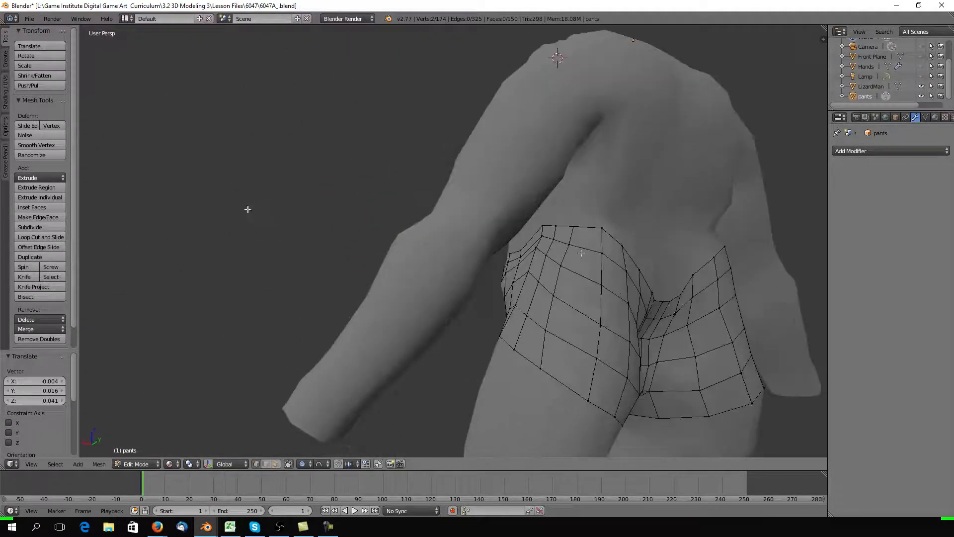
{"action": "right_click", "coordinate": [541, 226], "text": "shift"}
{"action": "key", "text": "g"}
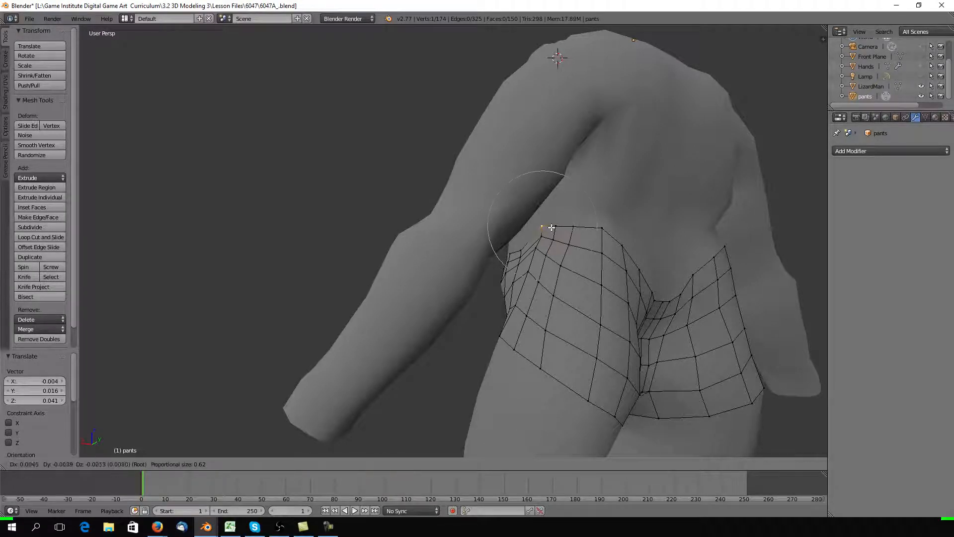
{"action": "left_click", "coordinate": [548, 234]}
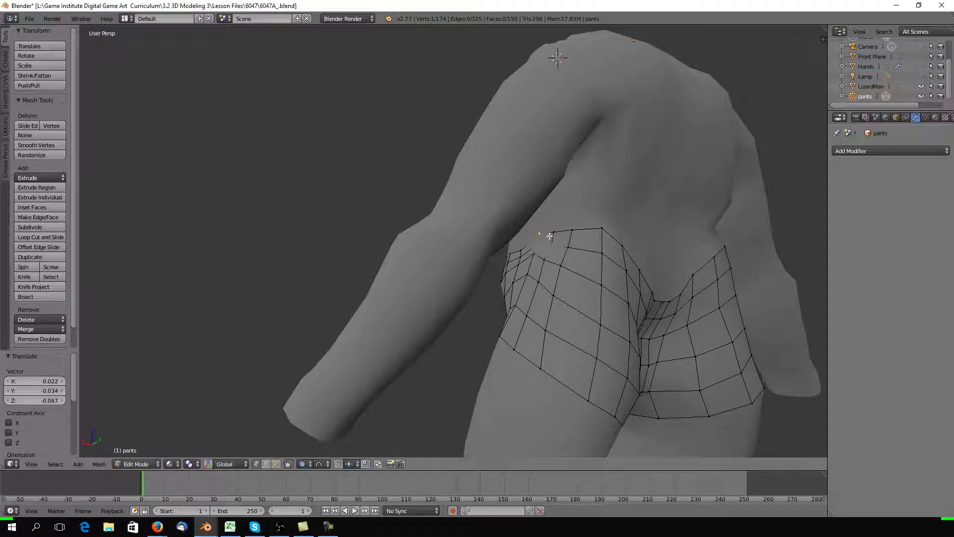
Raise the centre edge of the pants' back waistline by about 0.29 and pull it outward about 0.05
{"action": "scroll", "coordinate": [532, 251], "scroll_direction": "up", "scroll_amount": 5}
{"action": "middle_click_drag", "start_coordinate": [584, 234], "coordinate": [432, 266], "text": "shift"}
{"action": "right_click", "coordinate": [364, 273]}
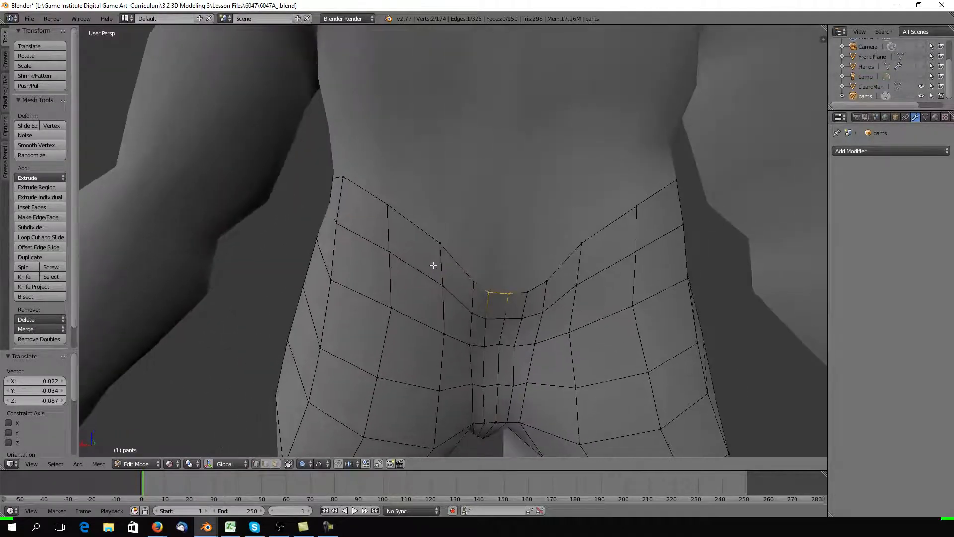
{"action": "middle_click_drag", "start_coordinate": [488, 313], "coordinate": [522, 314]}
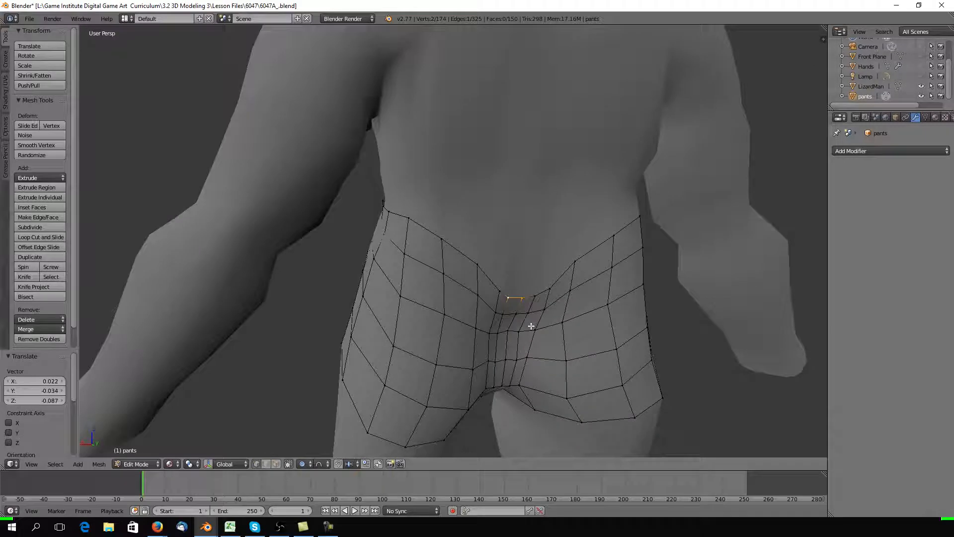
{"action": "key", "text": "g"}
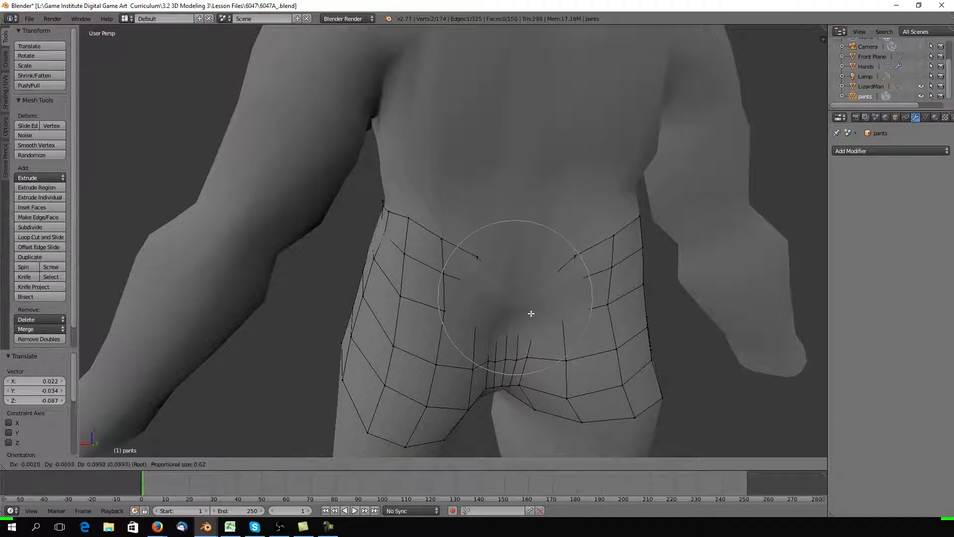
{"action": "left_click", "coordinate": [534, 287]}
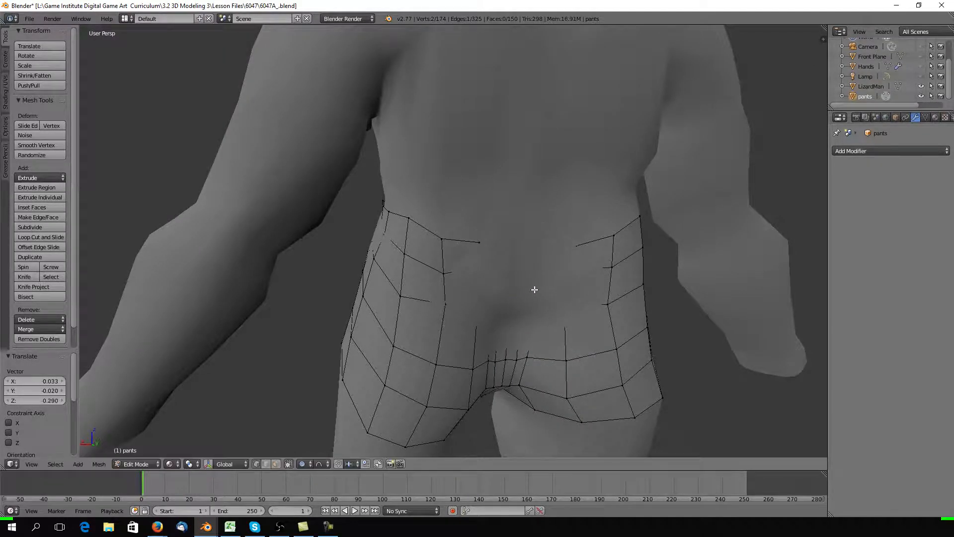
{"action": "middle_click_drag", "start_coordinate": [528, 284], "coordinate": [601, 304]}
{"action": "key", "text": "g"}
{"action": "left_click", "coordinate": [638, 263]}
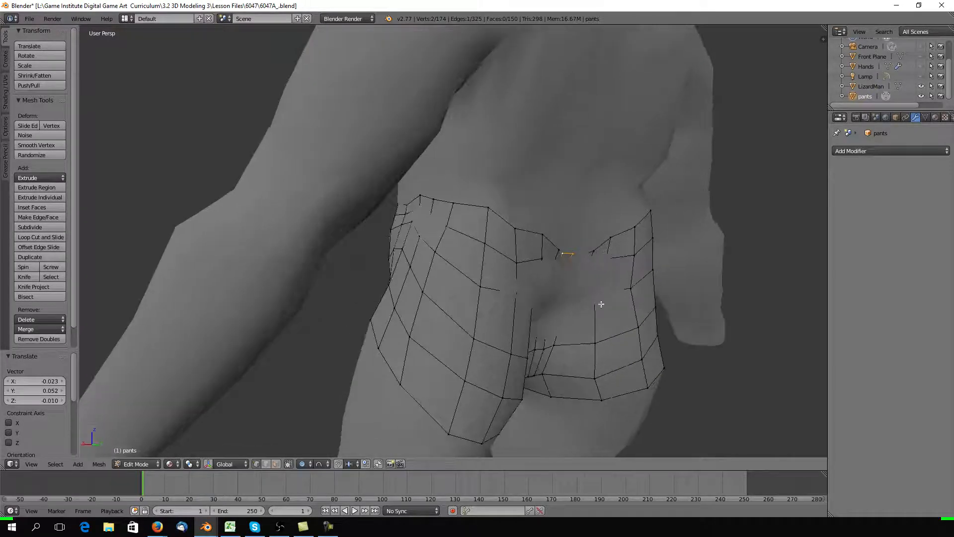
Pull the sunken vertex on the inner side of one buttock out of the body with three small proportional moves
{"action": "right_click", "coordinate": [566, 322]}
{"action": "key", "text": "g"}
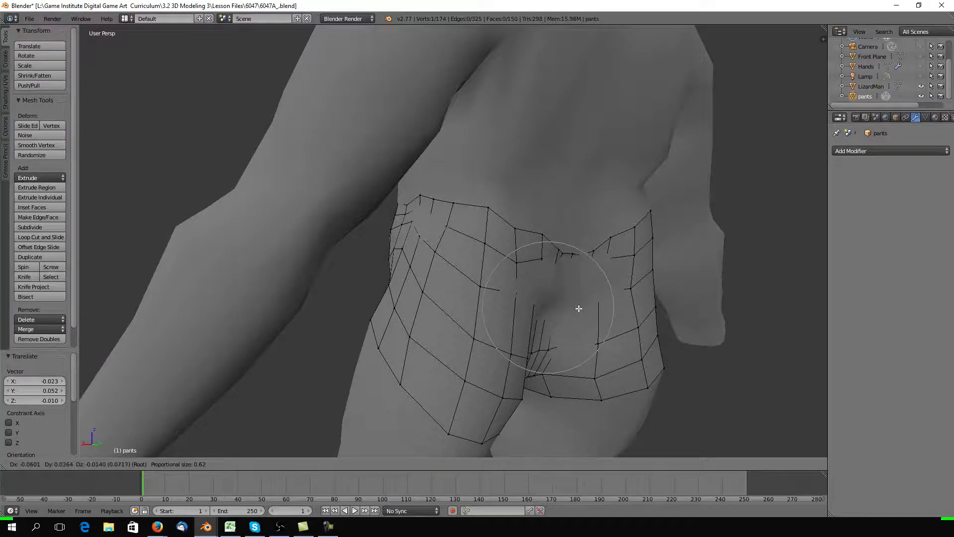
{"action": "left_click", "coordinate": [571, 313]}
{"action": "middle_click_drag", "start_coordinate": [611, 326], "coordinate": [581, 296]}
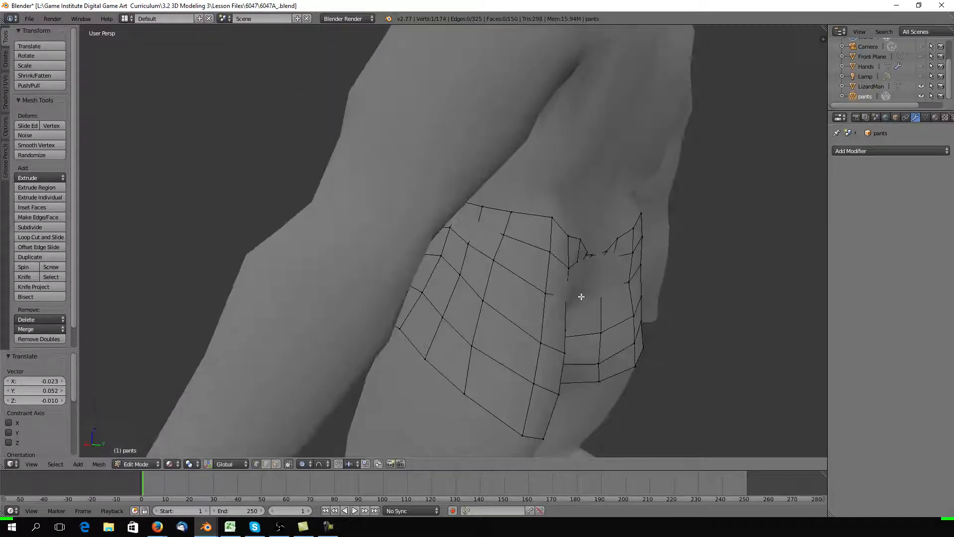
{"action": "key", "text": "g"}
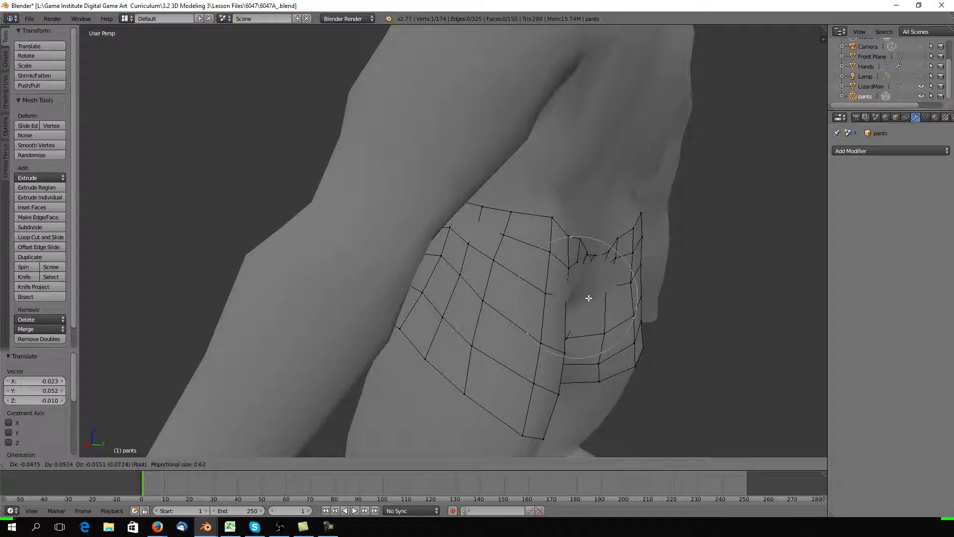
{"action": "left_click", "coordinate": [590, 298]}
{"action": "middle_click_drag", "start_coordinate": [589, 298], "coordinate": [394, 315]}
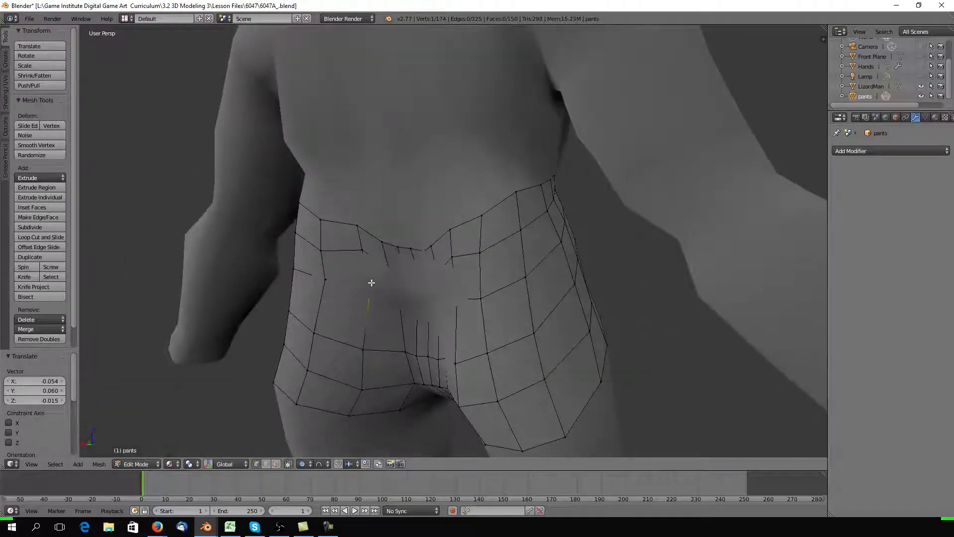
{"action": "key", "text": "g"}
{"action": "left_click", "coordinate": [383, 292]}
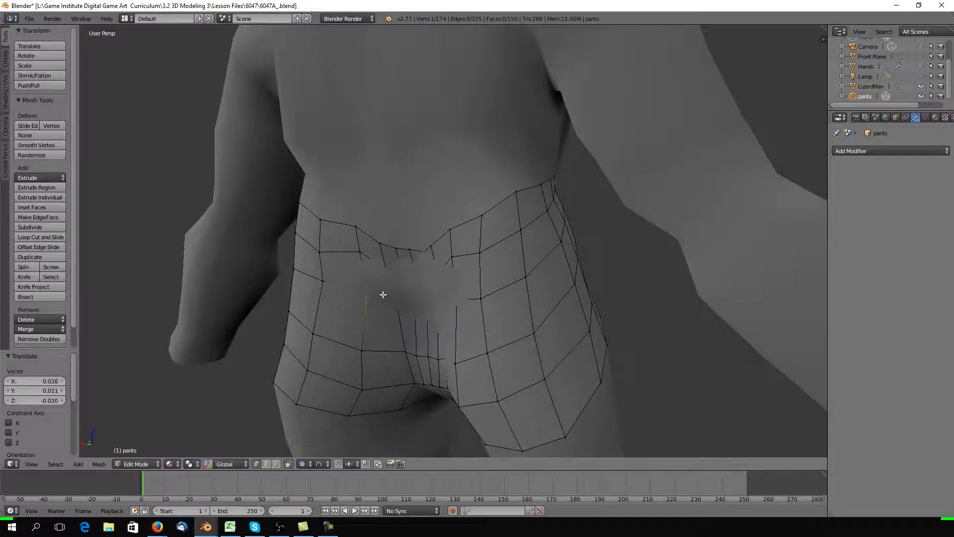
Try to pull the vertices in the centre cleft of the pants' seat outward from the body
{"action": "middle_click_drag", "start_coordinate": [384, 292], "coordinate": [372, 300]}
{"action": "key", "text": "g"}
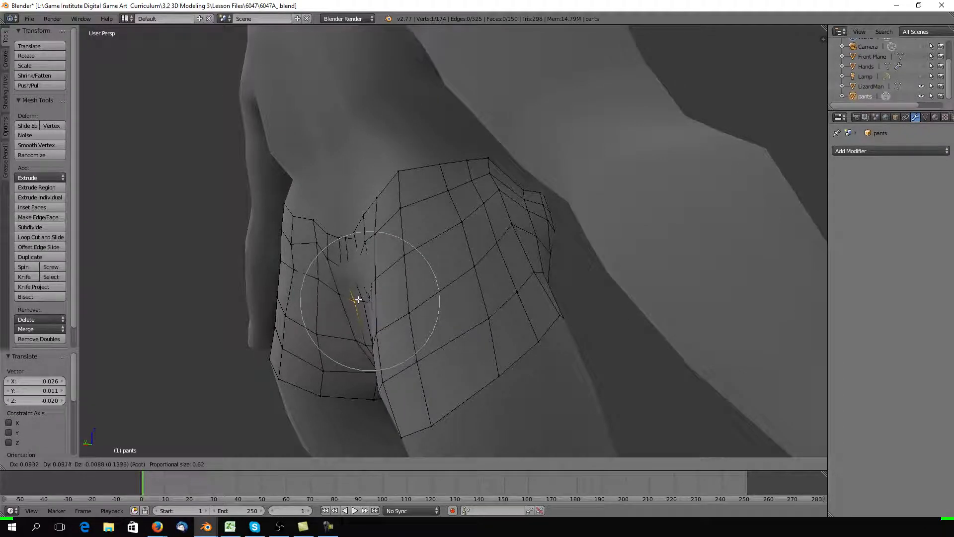
{"action": "left_click", "coordinate": [360, 298]}
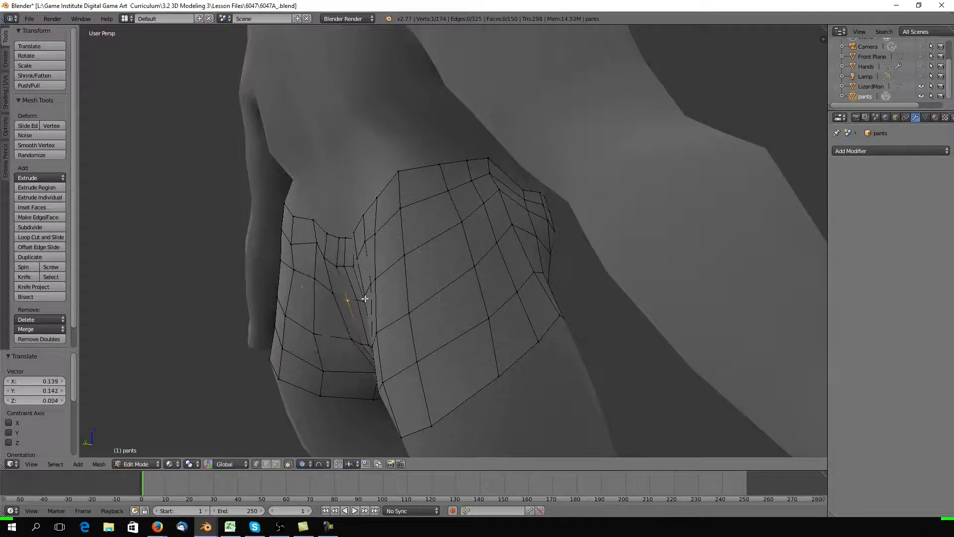
{"action": "middle_click_drag", "start_coordinate": [360, 297], "coordinate": [449, 228]}
{"action": "key", "text": "g"}
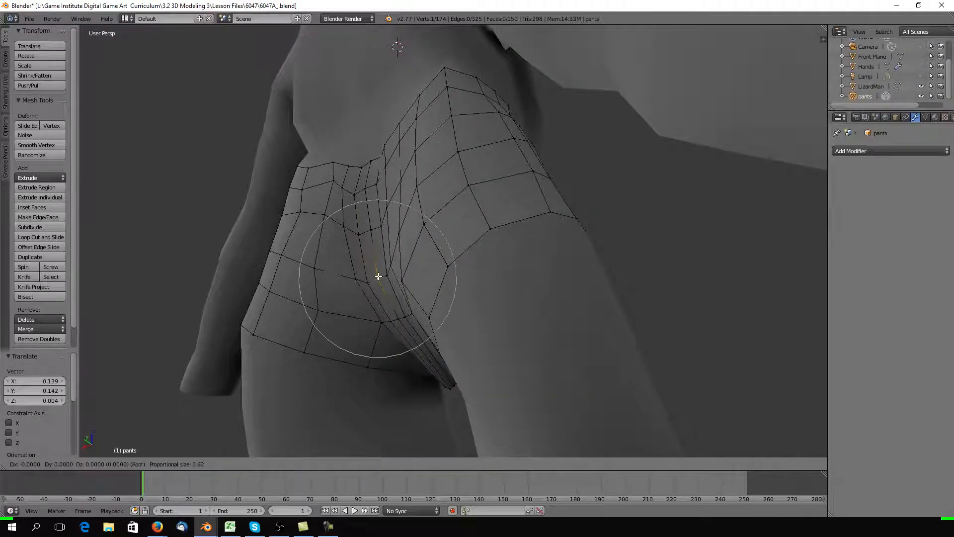
{"action": "left_click", "coordinate": [363, 275]}
Try to reposition further vertices along the seat's centre strip, above and within the cleft, with proportional falloff
{"action": "middle_click_drag", "start_coordinate": [362, 275], "coordinate": [329, 258]}
{"action": "key", "text": "g"}
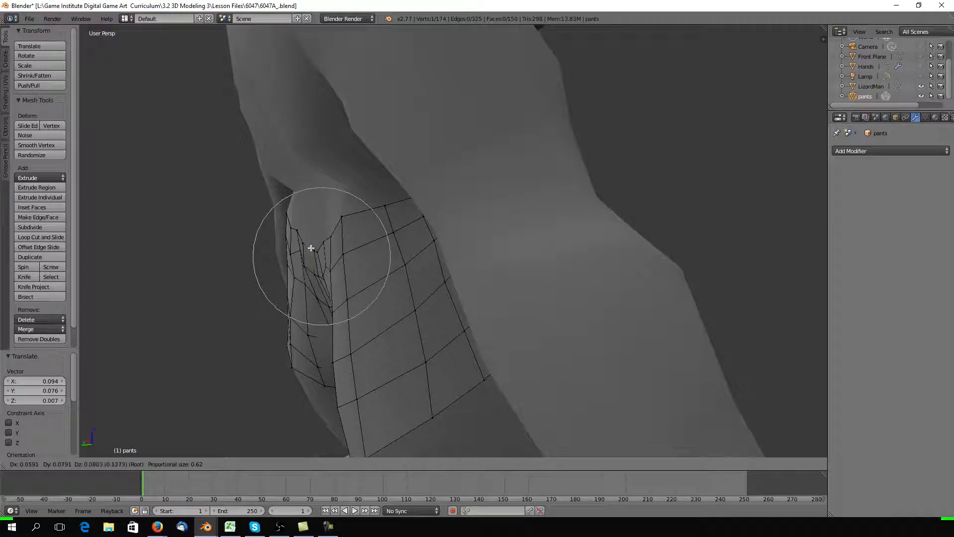
{"action": "left_click", "coordinate": [311, 251]}
{"action": "middle_click_drag", "start_coordinate": [311, 252], "coordinate": [371, 258]}
{"action": "key", "text": "g"}
{"action": "left_click", "coordinate": [333, 301]}
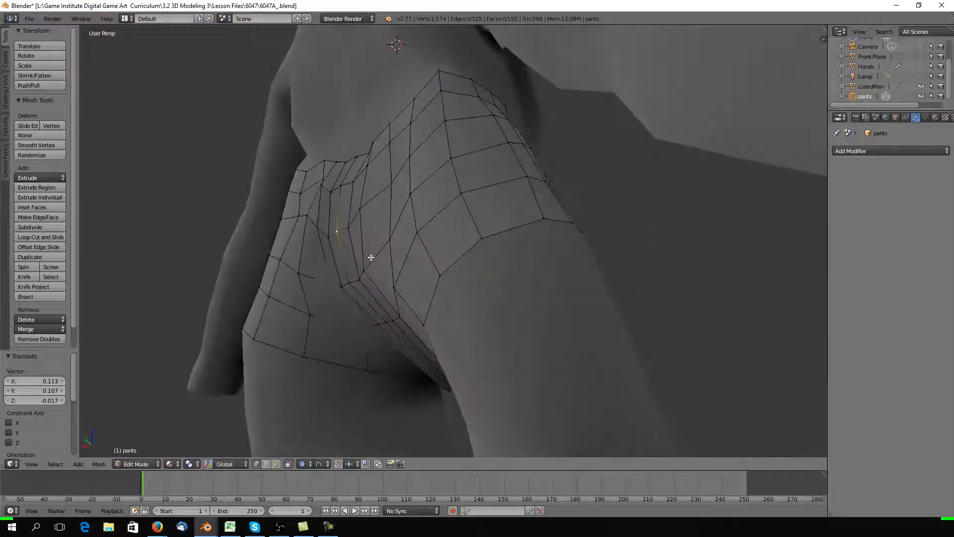
{"action": "right_click", "coordinate": [348, 278]}
{"action": "key", "text": "g"}
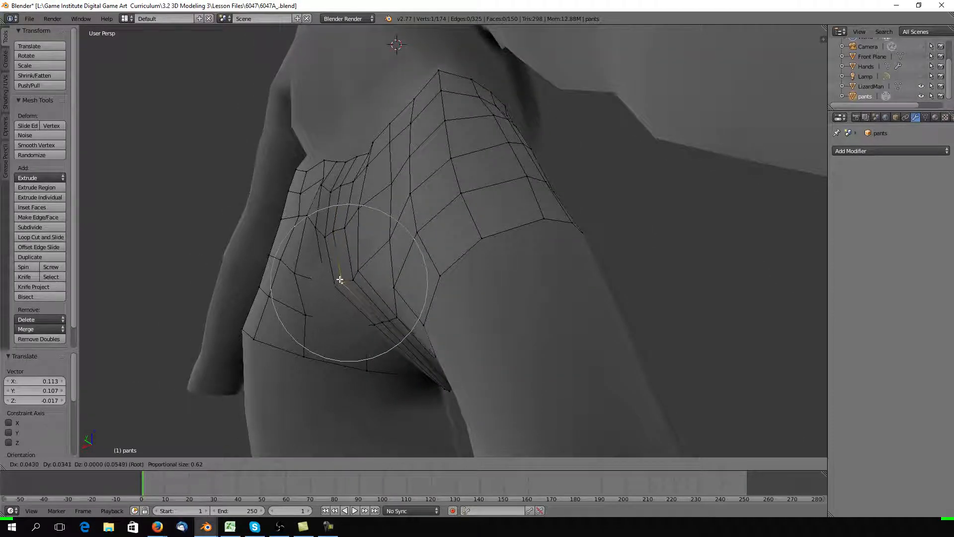
{"action": "left_click", "coordinate": [358, 268]}
{"action": "middle_click_drag", "start_coordinate": [359, 269], "coordinate": [409, 288]}
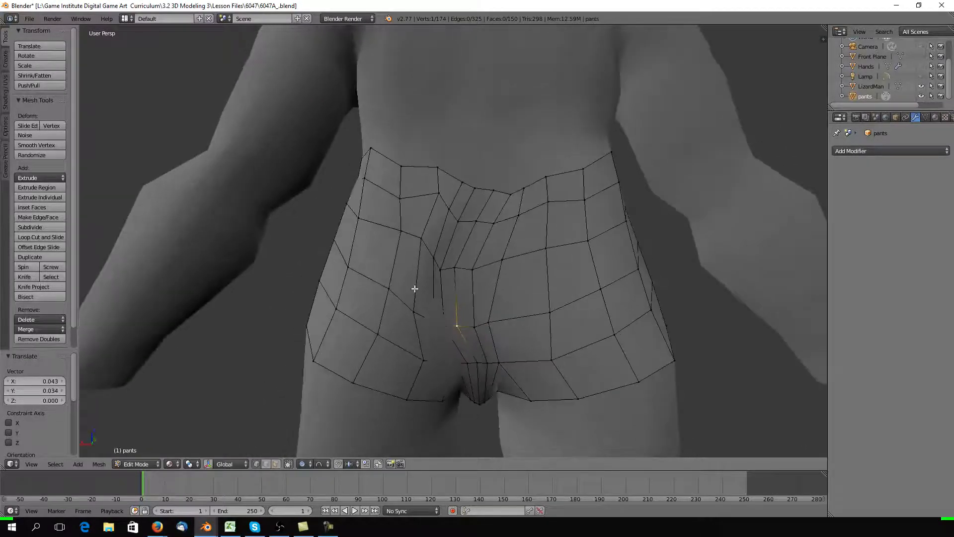
Undo the latest series of proportional moves on the seat's centre vertices
{"action": "key", "text": "ctrl+z"}
{"action": "key", "text": "ctrl+z"}
{"action": "key", "text": "ctrl+z"}
{"action": "key", "text": "ctrl+z"}
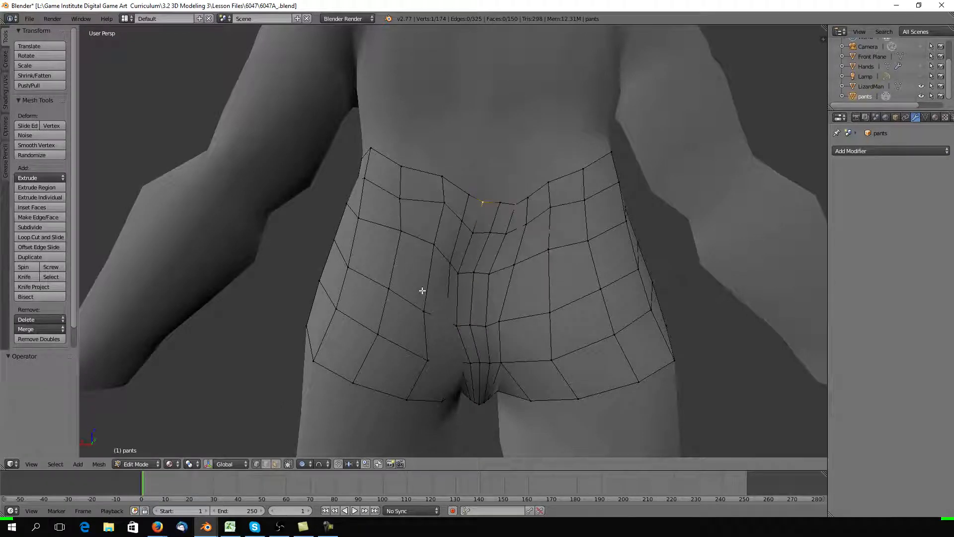
{"action": "key", "text": "ctrl+z"}
{"action": "key", "text": "ctrl+z"}
Pull the centre vertex of the seat out of the body, about 0.25 backward and 0.25 down
{"action": "middle_click_drag", "start_coordinate": [471, 297], "coordinate": [472, 347]}
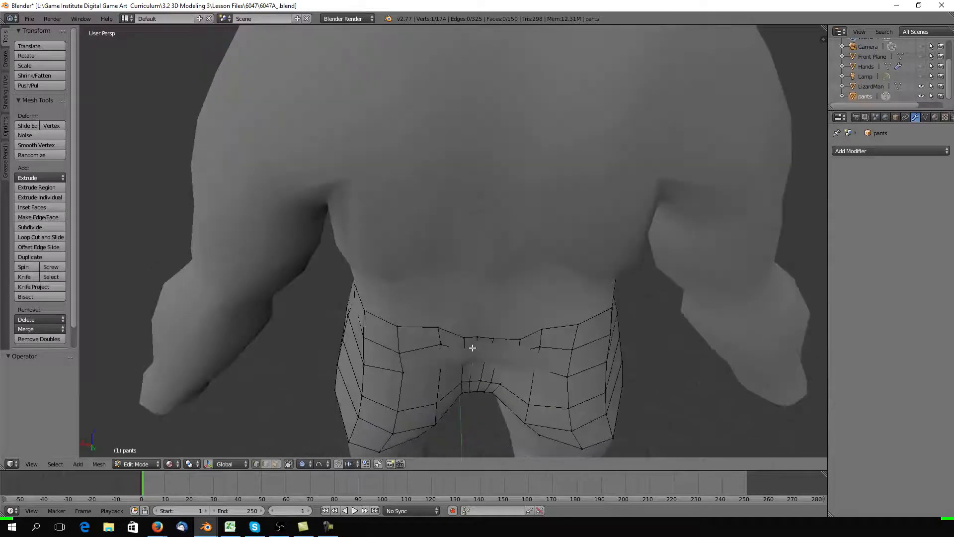
{"action": "middle_click_drag", "start_coordinate": [480, 385], "coordinate": [480, 381]}
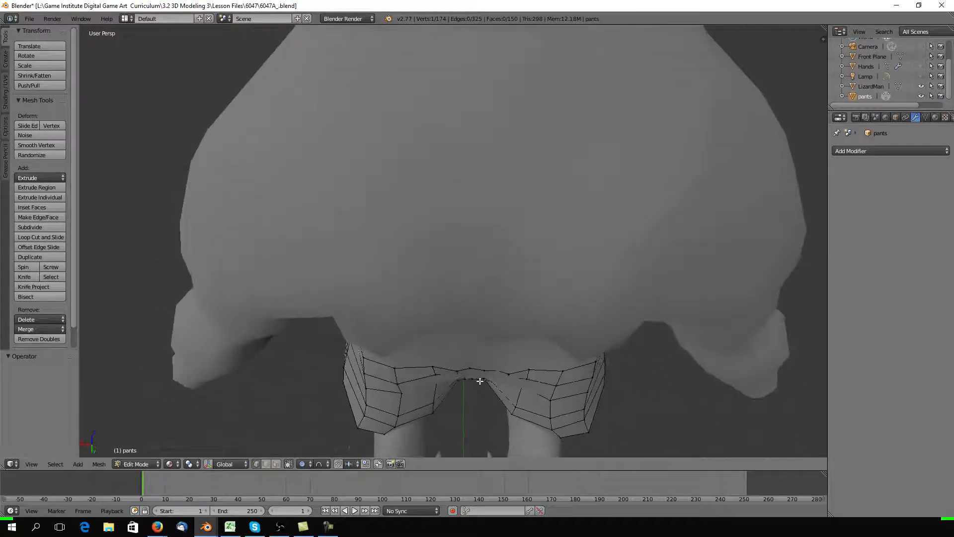
{"action": "key", "text": "g"}
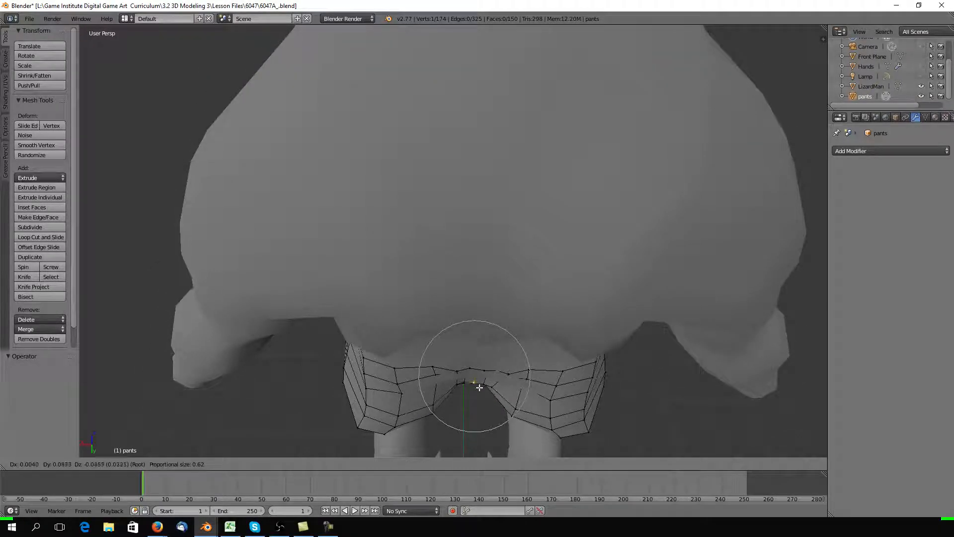
{"action": "left_click", "coordinate": [480, 402]}
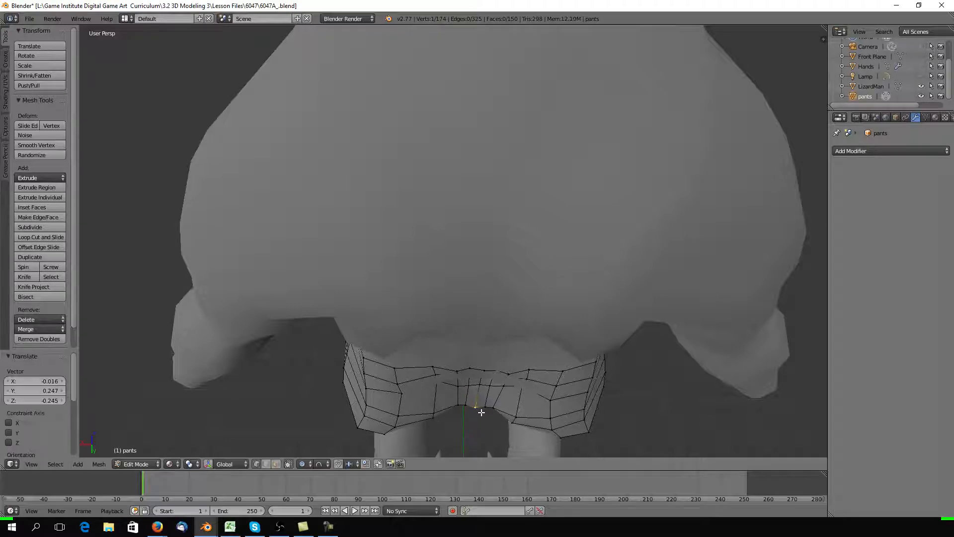
Move the centre vertices of the back waistline backward and down in two proportional moves of about 0.15 and 0.04 in Y
{"action": "middle_click_drag", "start_coordinate": [479, 402], "coordinate": [489, 357]}
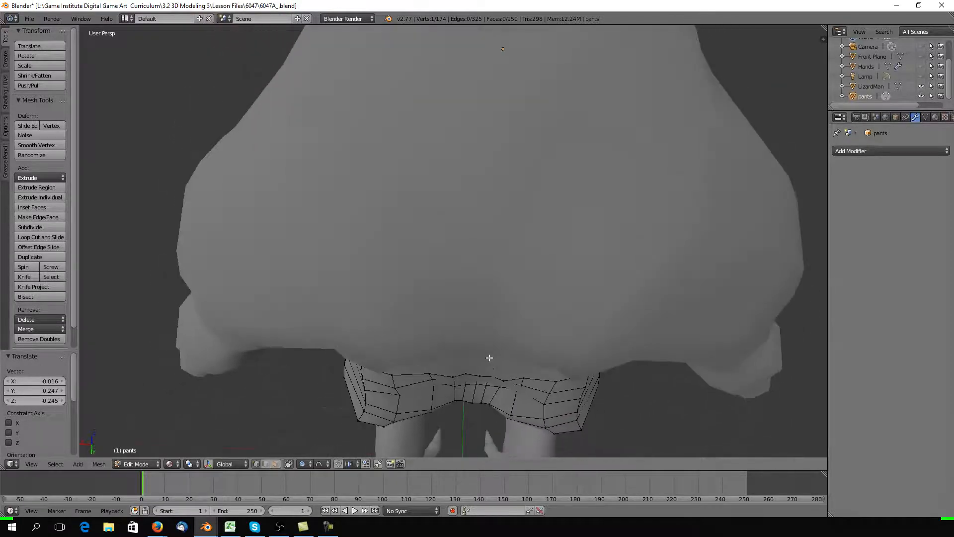
{"action": "key", "text": "g"}
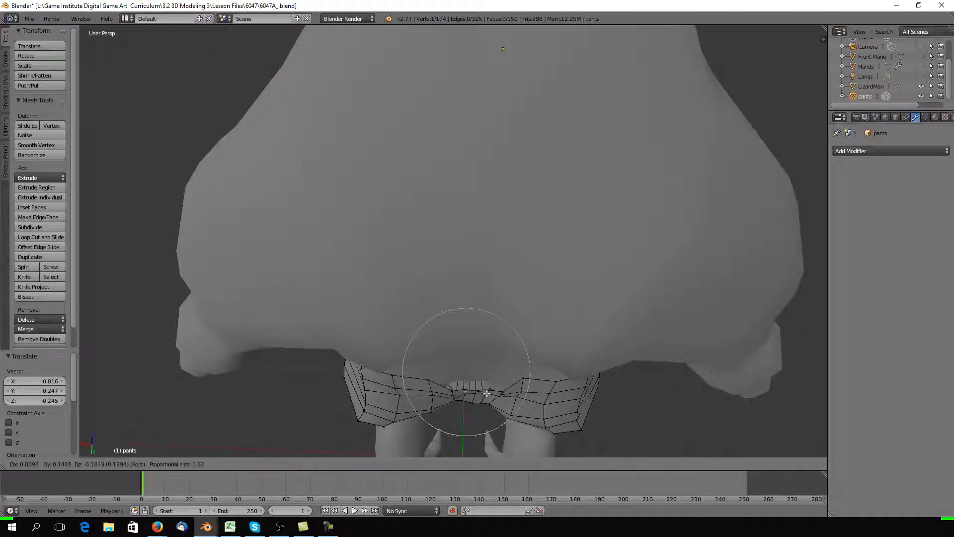
{"action": "left_click", "coordinate": [492, 396]}
{"action": "key", "text": "g"}
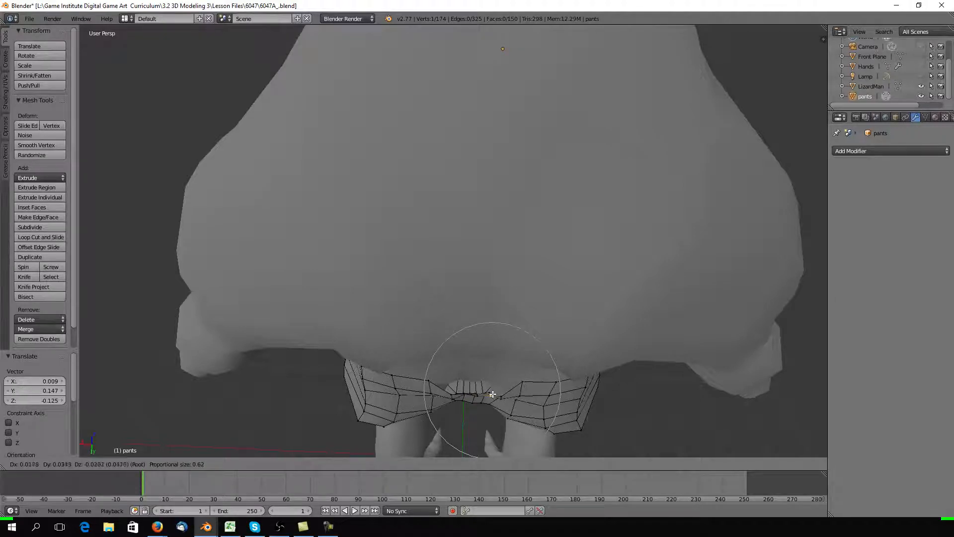
{"action": "left_click", "coordinate": [492, 395]}
{"action": "middle_click_drag", "start_coordinate": [492, 395], "coordinate": [453, 318]}
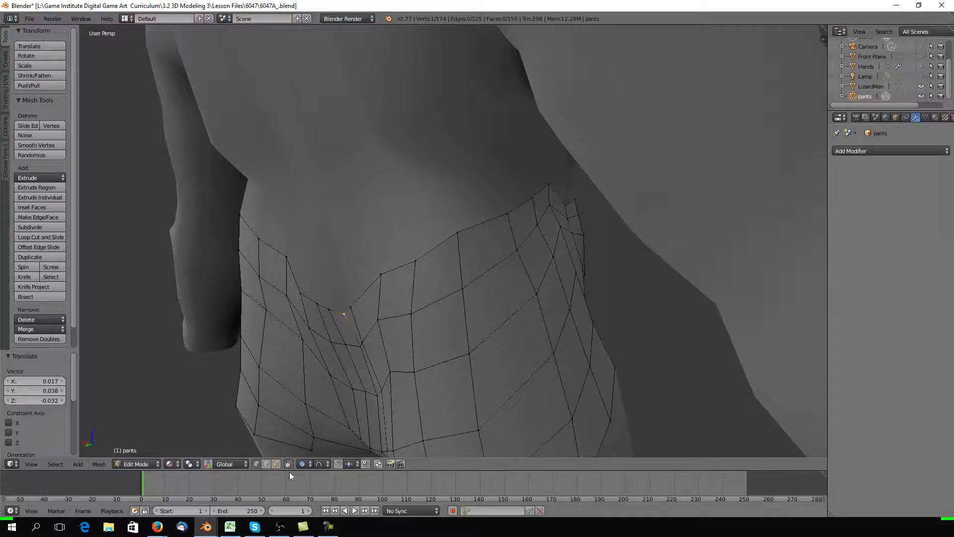
Raise the two centre edges of the back waistline about 0.2 in Z with proportional falloff to fill the dip
{"action": "key", "text": "a"}
{"action": "right_click", "coordinate": [324, 307]}
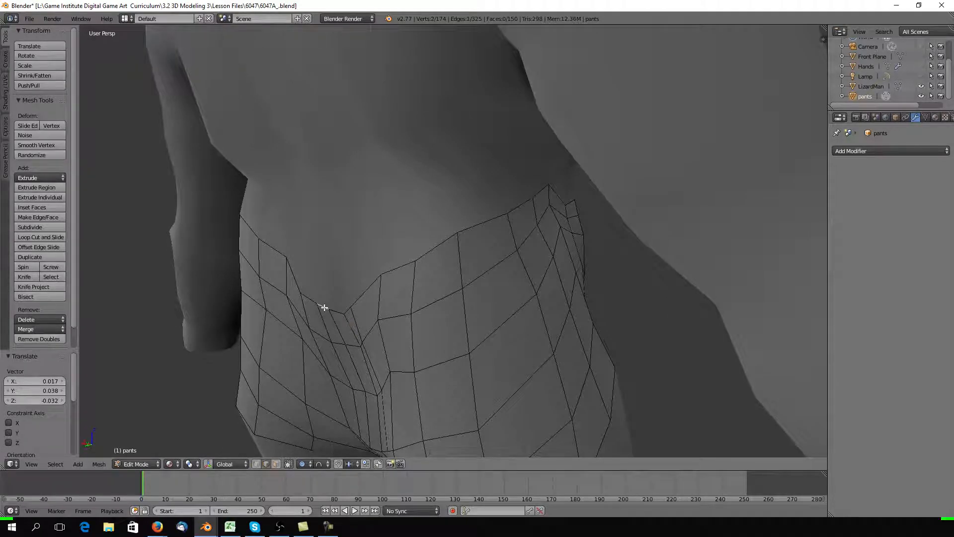
{"action": "middle_click_drag", "start_coordinate": [336, 309], "coordinate": [355, 304]}
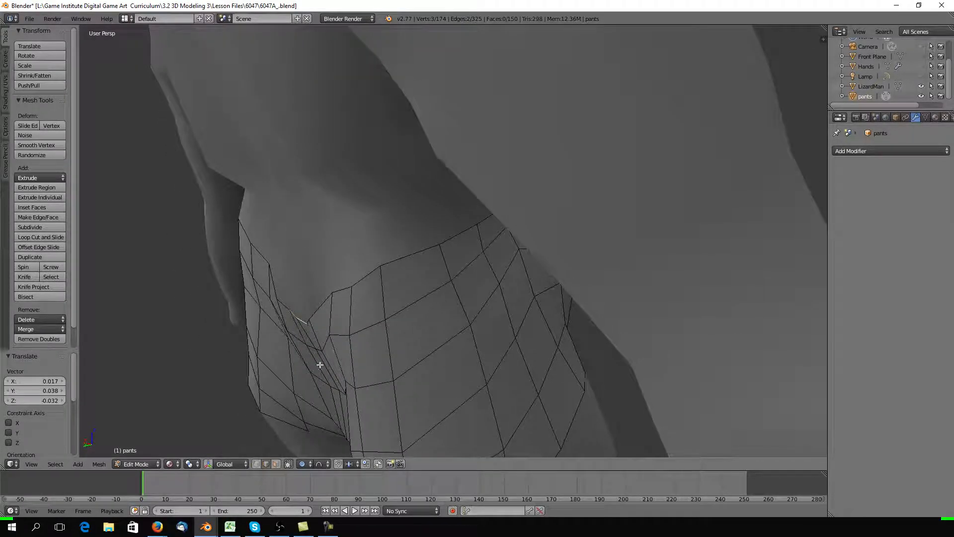
{"action": "middle_click_drag", "start_coordinate": [292, 392], "coordinate": [311, 379]}
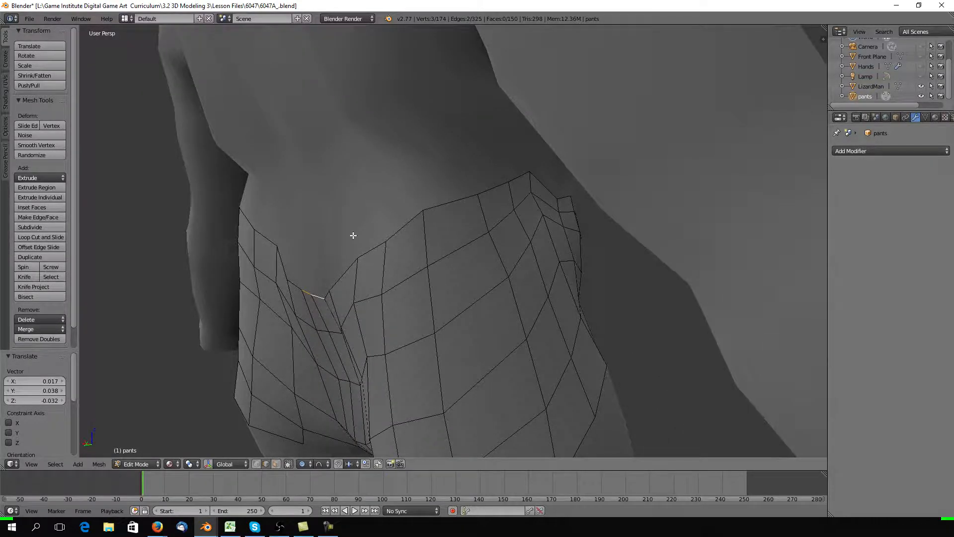
{"action": "middle_click_drag", "start_coordinate": [353, 235], "coordinate": [396, 224]}
{"action": "key", "text": "g"}
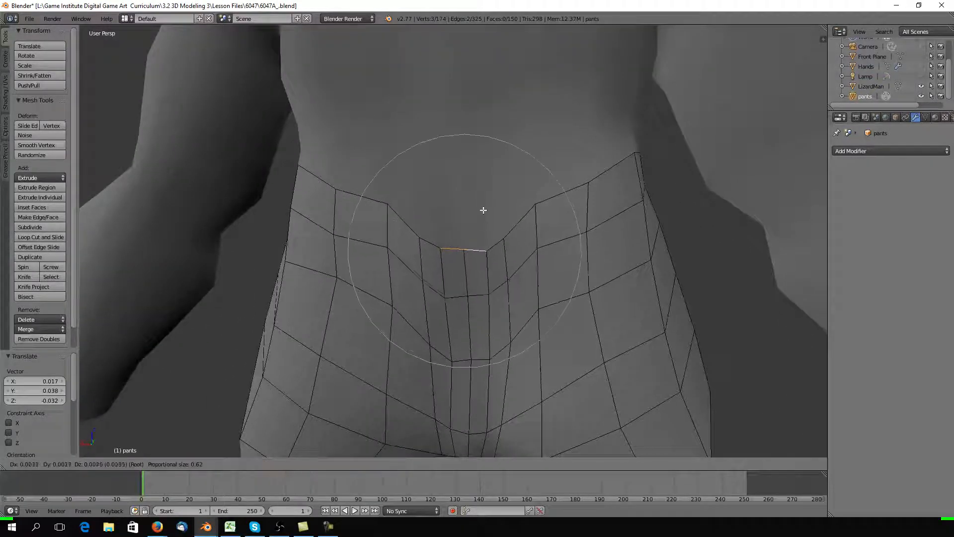
{"action": "scroll", "coordinate": [484, 209], "scroll_direction": "up", "scroll_amount": 9}
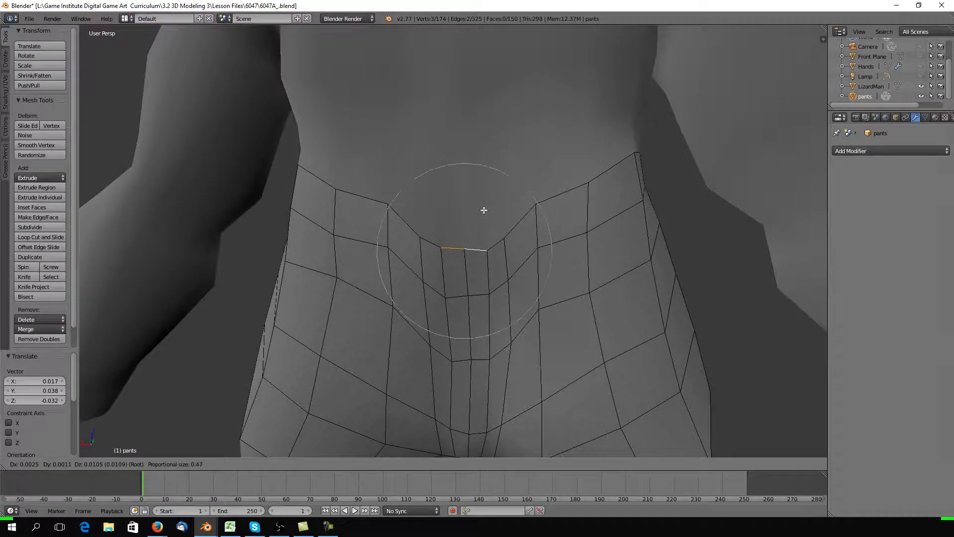
{"action": "left_click", "coordinate": [485, 175]}
Raise the centre edge pairs in the two rows below the back waistline about 0.15 each in Z with proportional falloff
{"action": "right_click", "coordinate": [471, 297]}
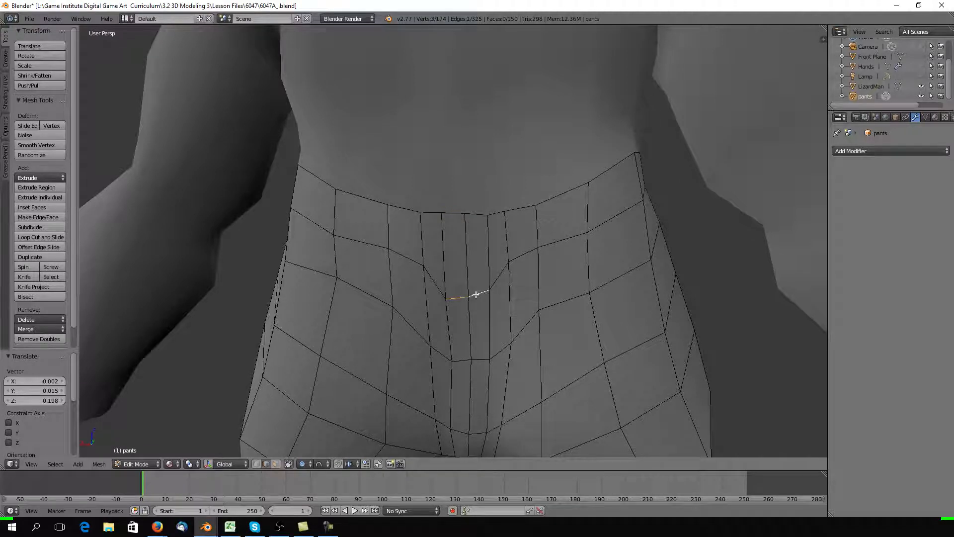
{"action": "key", "text": "g"}
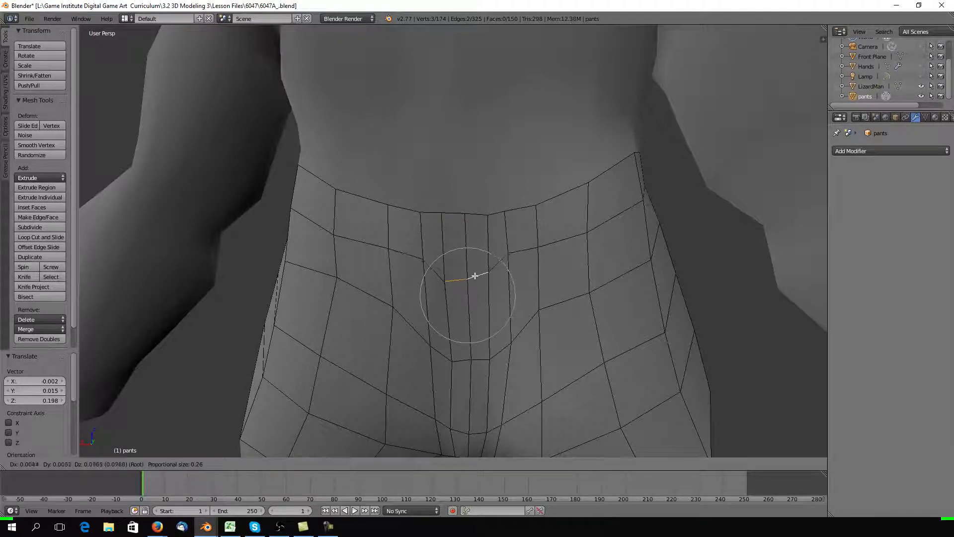
{"action": "left_click", "coordinate": [476, 265]}
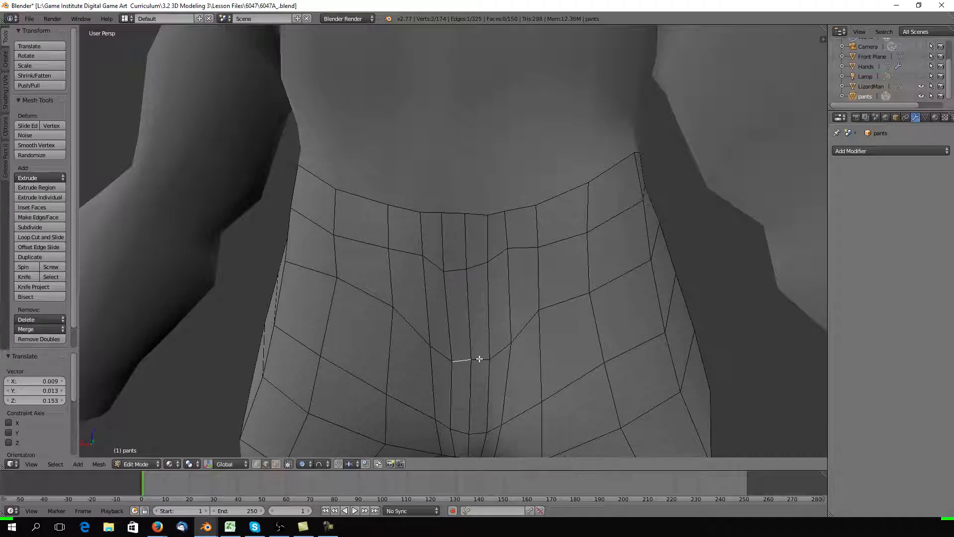
{"action": "key", "text": "g"}
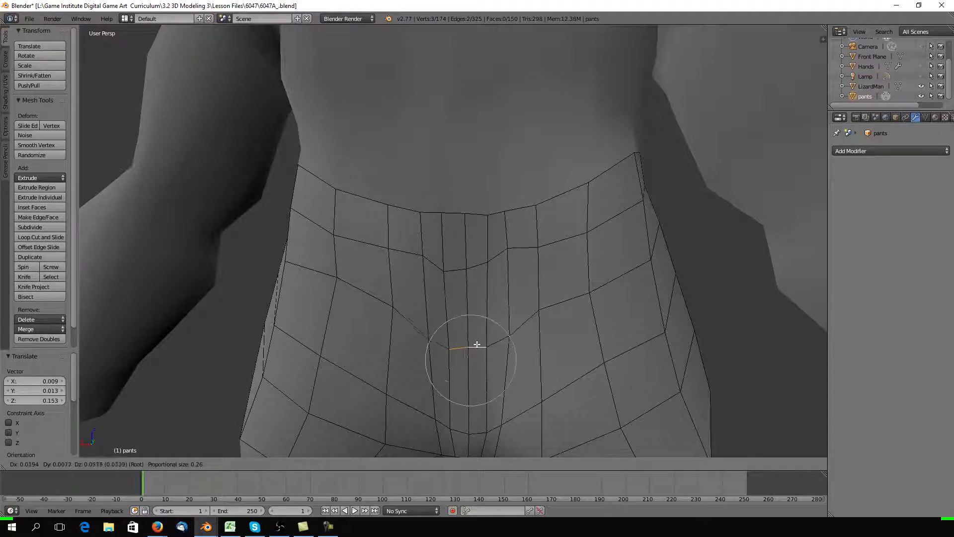
{"action": "left_click", "coordinate": [479, 332]}
Pull the two lower centre edge pairs of the seat backward, about 0.08 and 0.04 in Y, with proportional falloff
{"action": "middle_click_drag", "start_coordinate": [500, 310], "coordinate": [353, 323]}
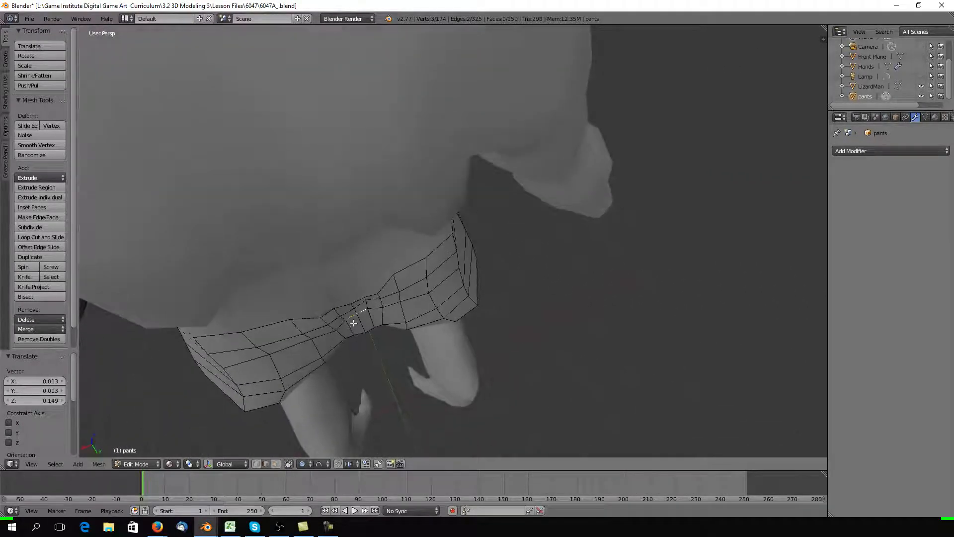
{"action": "key", "text": "g"}
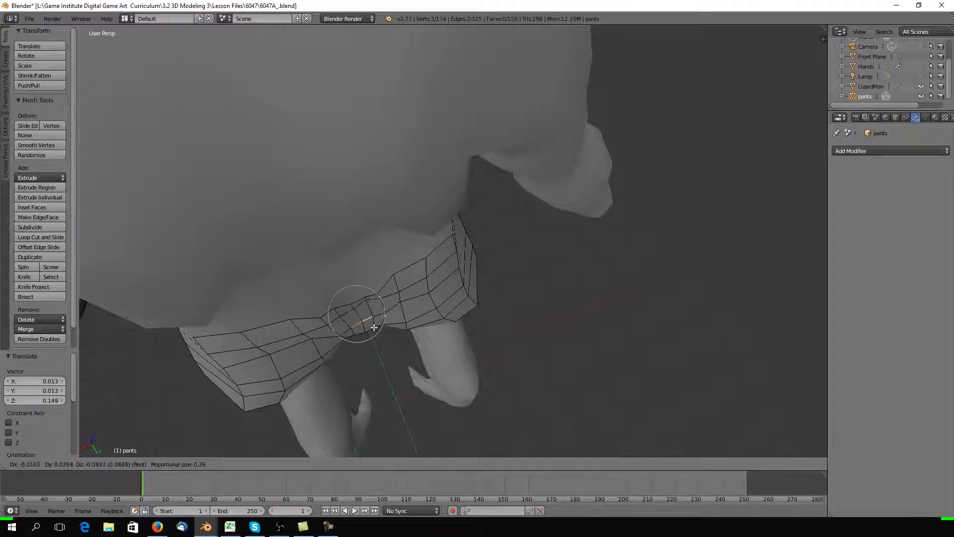
{"action": "left_click", "coordinate": [365, 323]}
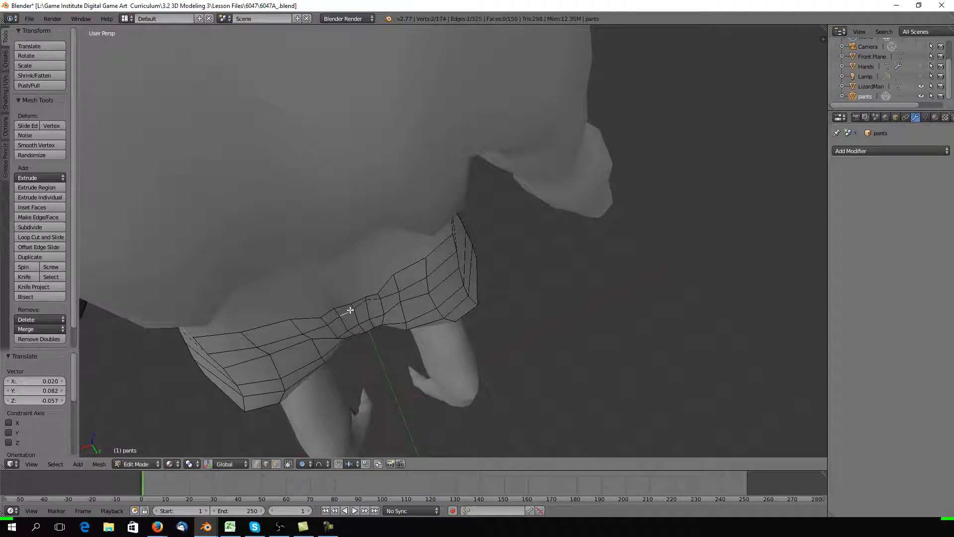
{"action": "key", "text": "g"}
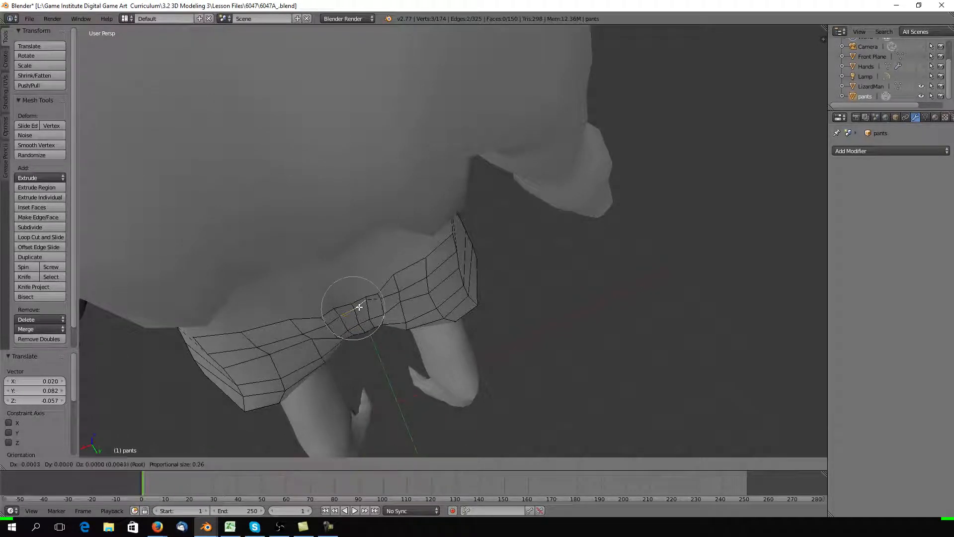
{"action": "left_click", "coordinate": [360, 313]}
Disable proportional editing and even out the centre vertices of the back waistline individually with small moves of up to about 0.04
{"action": "middle_click_drag", "start_coordinate": [360, 313], "coordinate": [329, 268]}
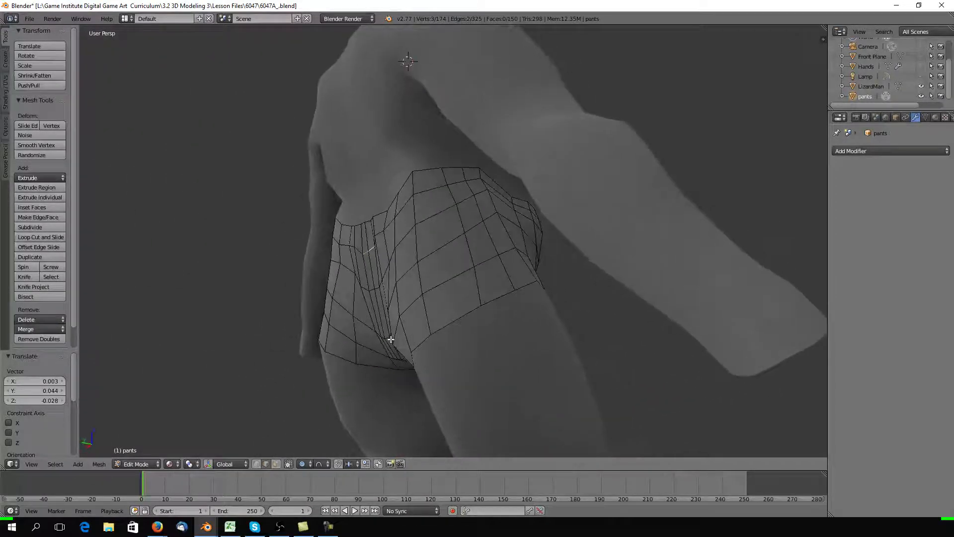
{"action": "middle_click_drag", "start_coordinate": [386, 336], "coordinate": [377, 311]}
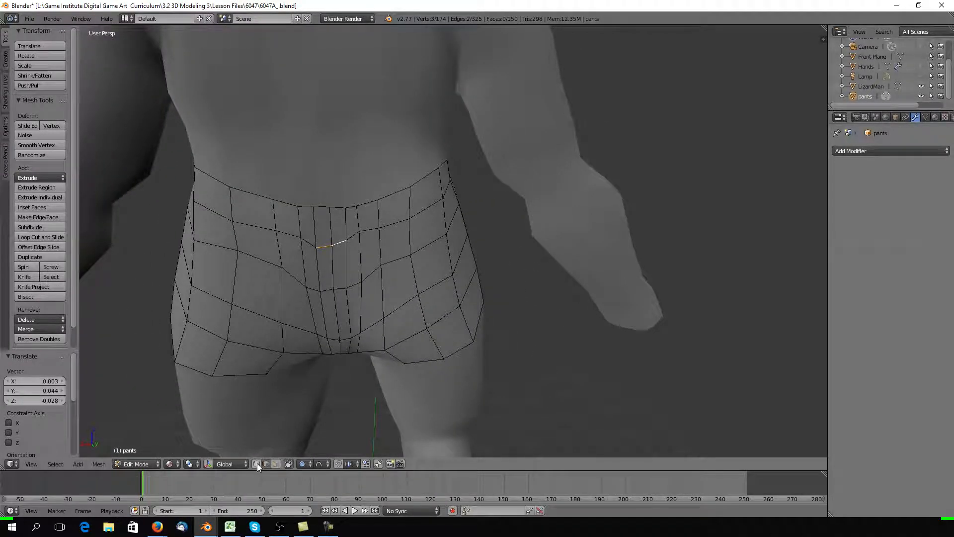
{"action": "right_click", "coordinate": [295, 205]}
{"action": "left_click", "coordinate": [308, 464]}
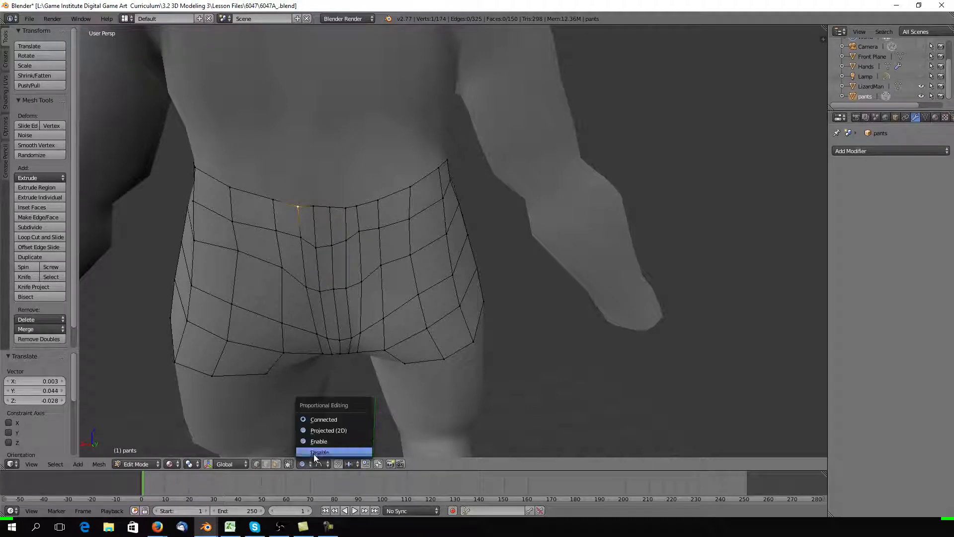
{"action": "key", "text": "g"}
{"action": "left_click", "coordinate": [298, 207]}
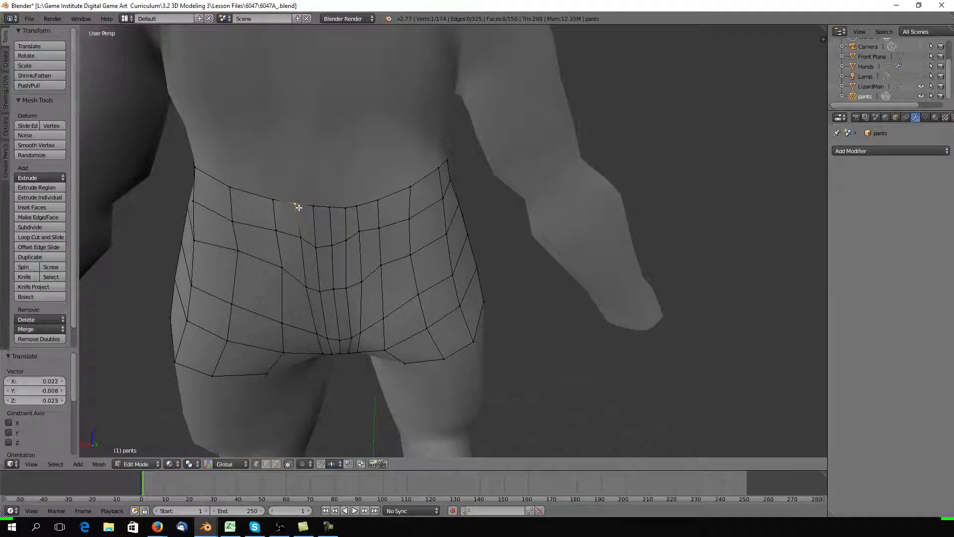
{"action": "right_click", "coordinate": [345, 206]}
{"action": "key", "text": "g"}
{"action": "left_click", "coordinate": [346, 205]}
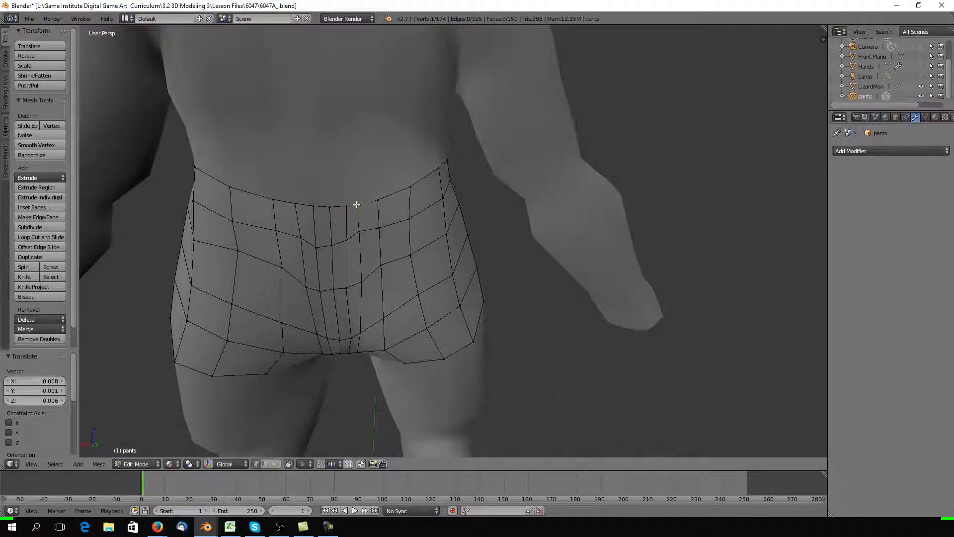
{"action": "key", "text": "g"}
{"action": "left_click", "coordinate": [382, 203]}
Nudge individual vertices in the second and third rows of the seat's centre strip upward to smooth the edge loops
{"action": "key", "text": "g"}
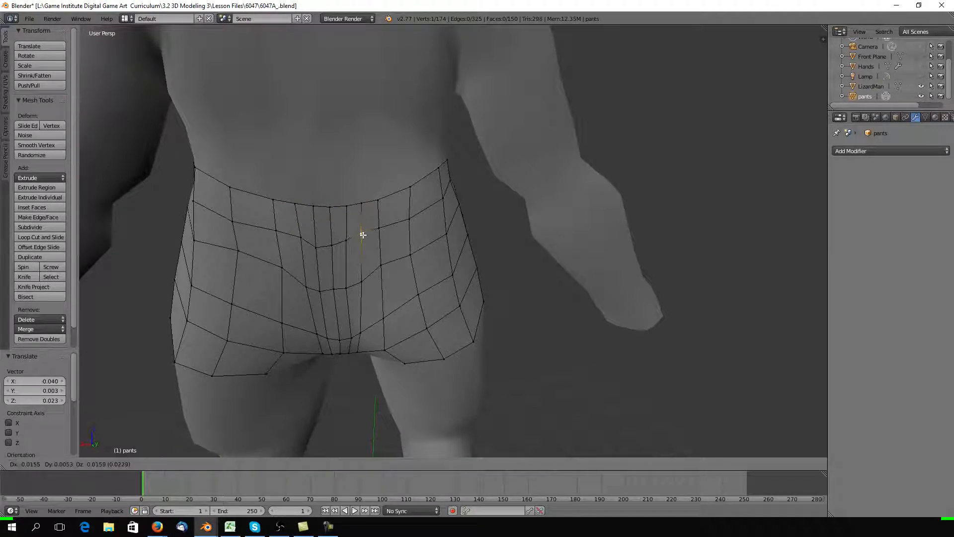
{"action": "left_click", "coordinate": [364, 235]}
{"action": "right_click", "coordinate": [321, 293]}
{"action": "key", "text": "g"}
{"action": "left_click", "coordinate": [320, 290]}
{"action": "key", "text": "g"}
{"action": "left_click", "coordinate": [317, 242]}
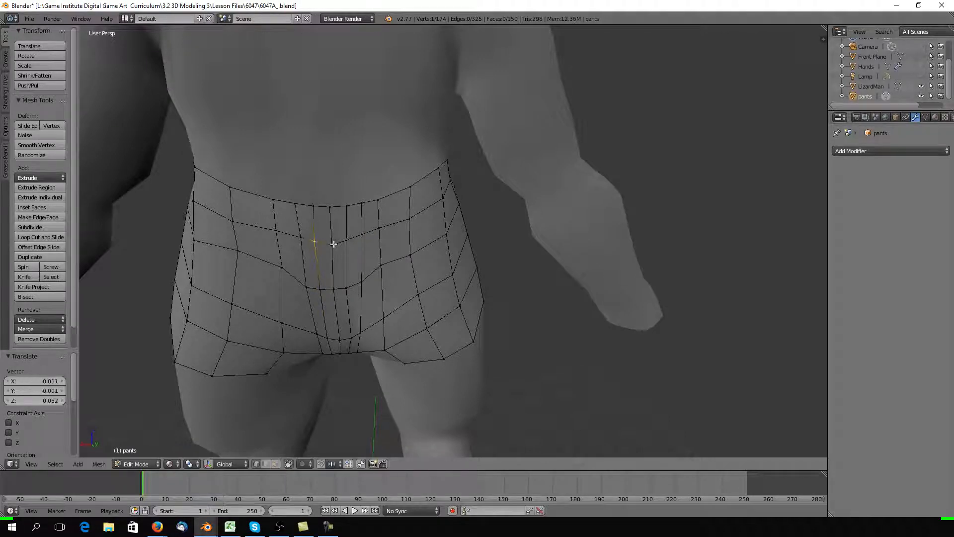
{"action": "key", "text": "g"}
{"action": "left_click", "coordinate": [332, 244]}
Move the first few centre vertices of the back waistline forward toward the body, about 0.04 to 0.07 in Y
{"action": "middle_click_drag", "start_coordinate": [353, 246], "coordinate": [474, 265]}
{"action": "key", "text": "g"}
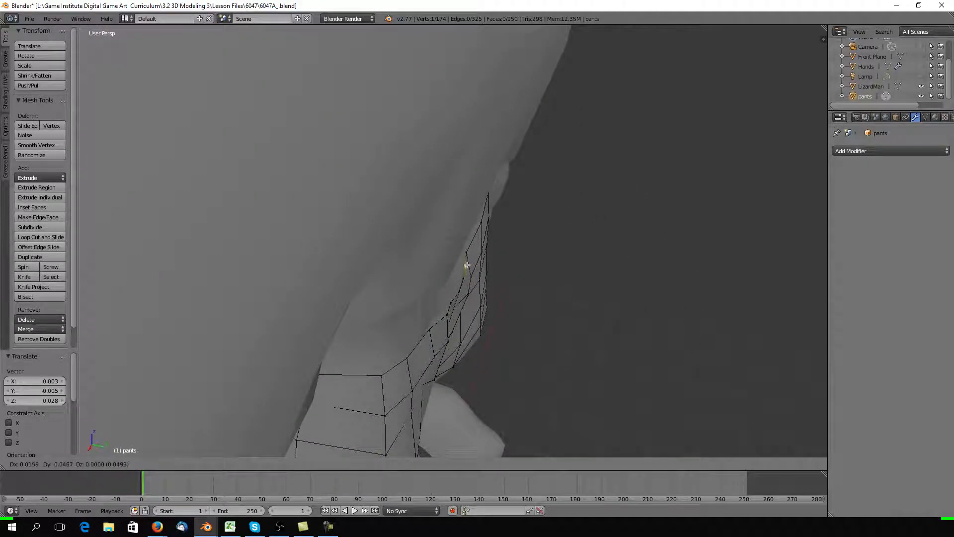
{"action": "left_click", "coordinate": [465, 267]}
{"action": "key", "text": "g"}
{"action": "left_click", "coordinate": [454, 279]}
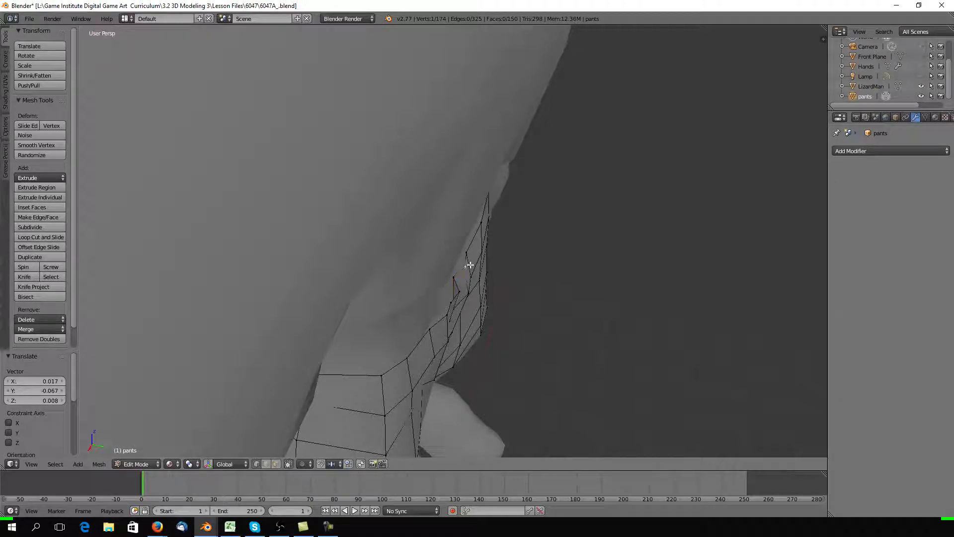
{"action": "key", "text": "g"}
{"action": "left_click", "coordinate": [463, 261]}
Bring the remaining centre vertices of the back waistline forward about 0.04 to 0.07 in Y to line up the edge
{"action": "right_click", "coordinate": [450, 299]}
{"action": "key", "text": "g"}
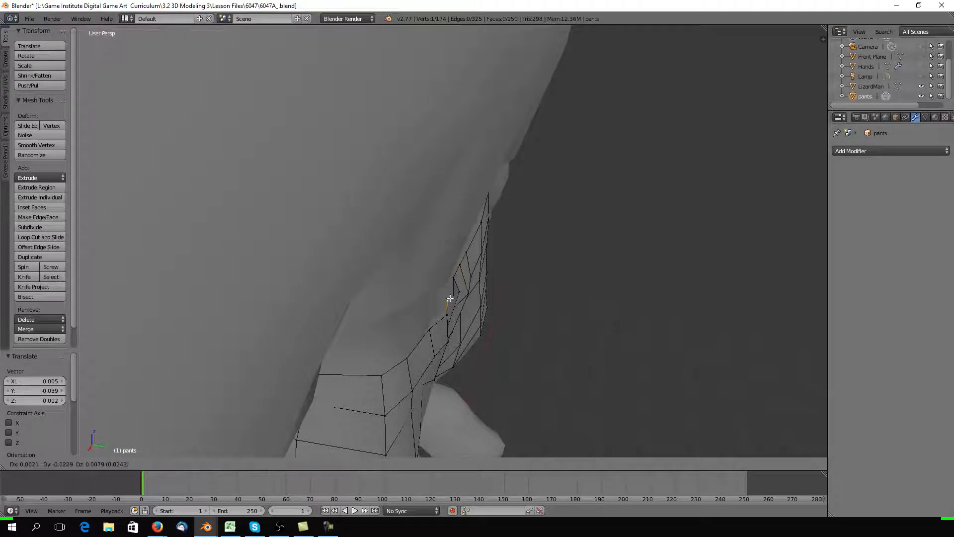
{"action": "left_click", "coordinate": [453, 289]}
{"action": "key", "text": "g"}
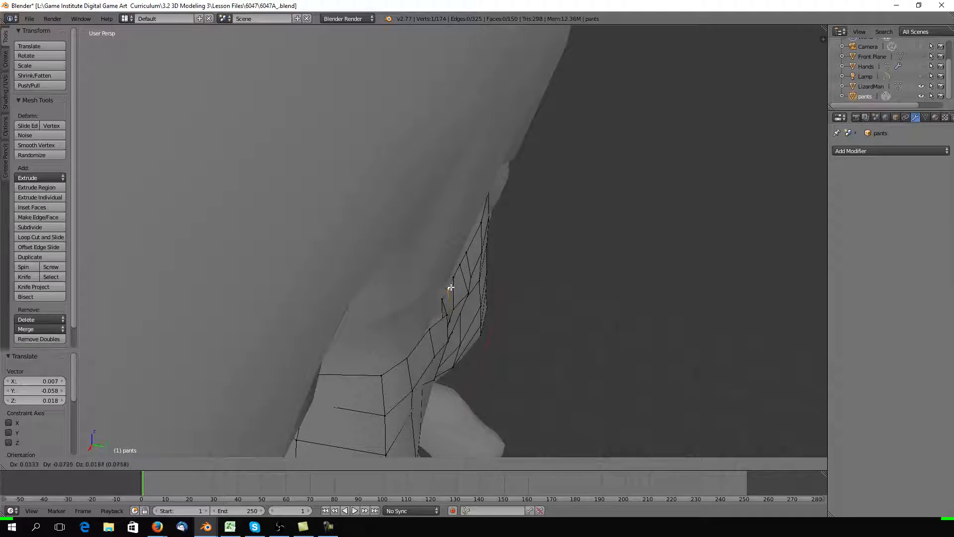
{"action": "left_click", "coordinate": [449, 307]}
{"action": "key", "text": "g"}
{"action": "left_click", "coordinate": [434, 313]}
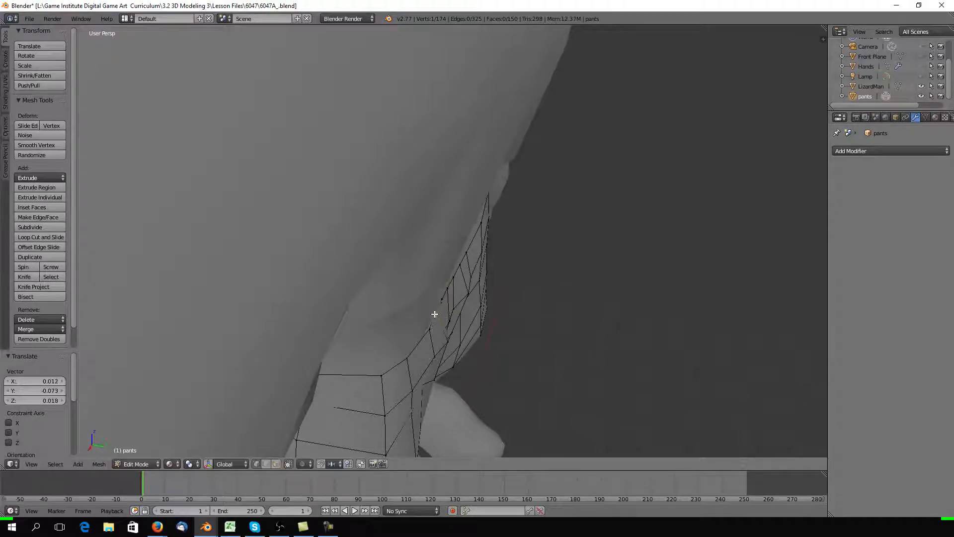
{"action": "key", "text": "g"}
{"action": "left_click", "coordinate": [426, 330]}
Adjust the waistline vertex at the side of the hip by about 0.03 in X and 0.02 in Y
{"action": "middle_click_drag", "start_coordinate": [426, 330], "coordinate": [440, 305]}
{"action": "key", "text": "g"}
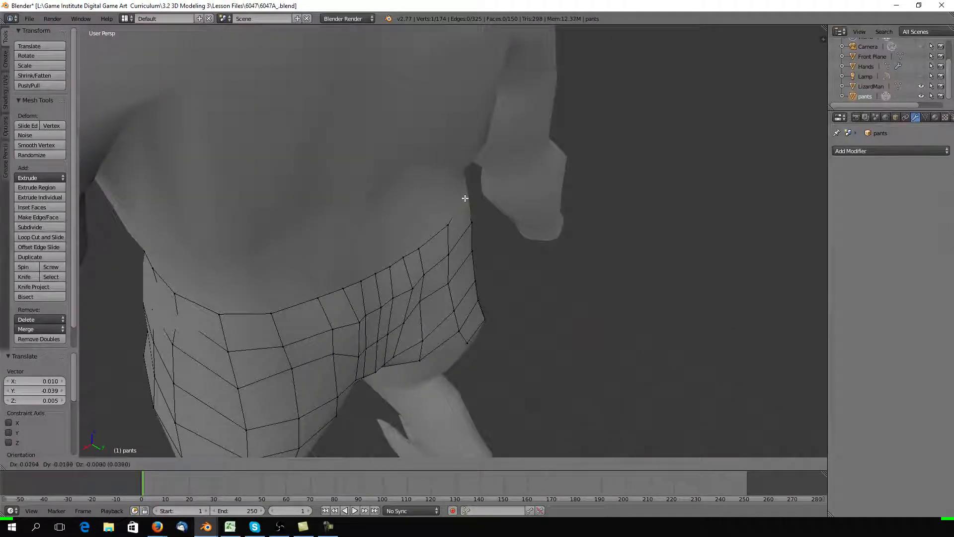
{"action": "left_click", "coordinate": [464, 198]}
Raise three uneven vertices of the front waistline about 0.03 to 0.05 in Z to level its edge
{"action": "middle_click_drag", "start_coordinate": [430, 260], "coordinate": [411, 292]}
{"action": "scroll", "coordinate": [308, 283], "scroll_direction": "down", "scroll_amount": 6}
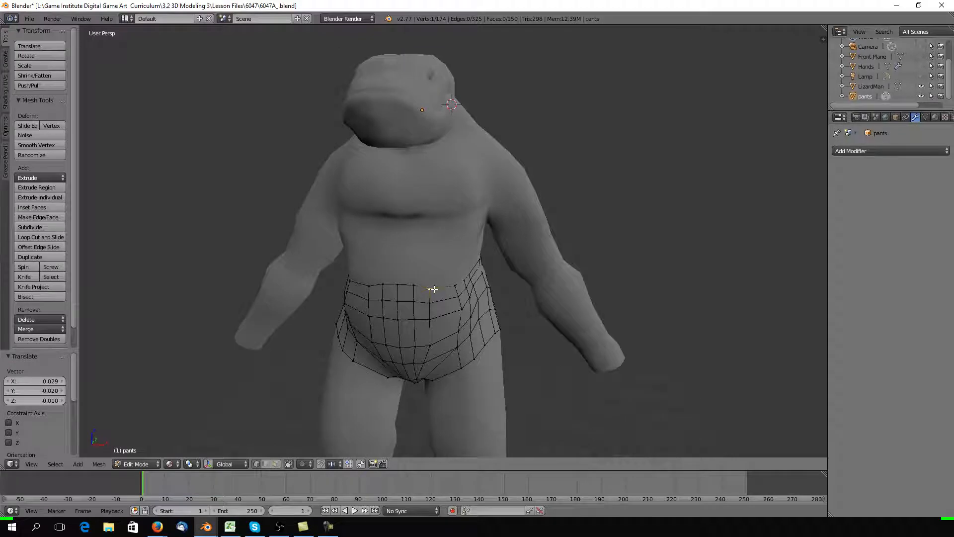
{"action": "key", "text": "g"}
{"action": "left_click", "coordinate": [421, 290]}
{"action": "key", "text": "g"}
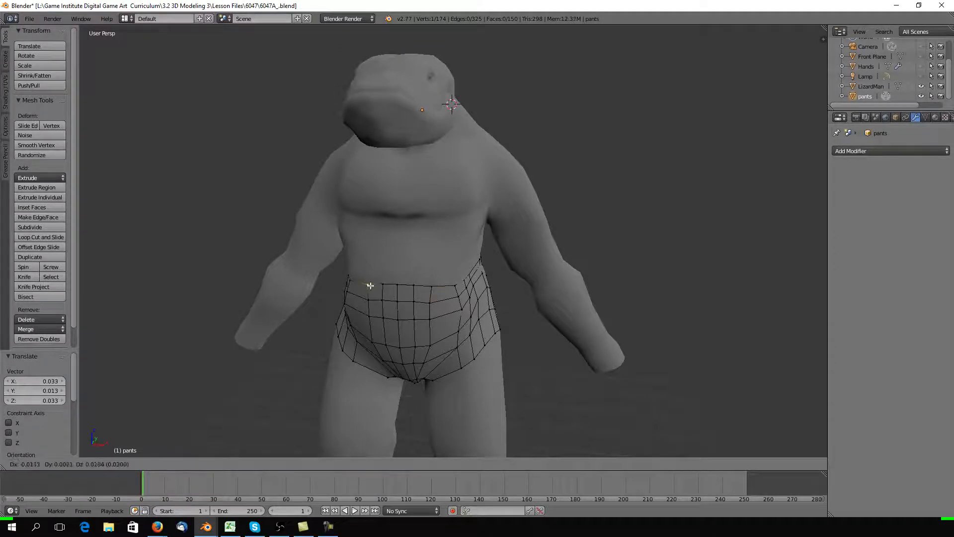
{"action": "left_click", "coordinate": [368, 284]}
{"action": "key", "text": "g"}
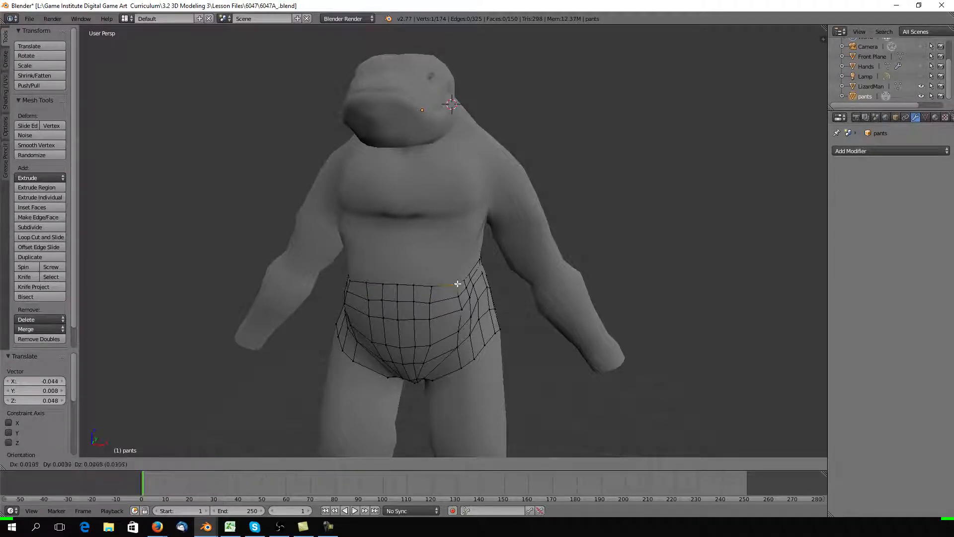
{"action": "left_click", "coordinate": [455, 282]}
Straighten the waistline from the belly's side to the hip by moving four of its vertices individually
{"action": "middle_click_drag", "start_coordinate": [402, 300], "coordinate": [471, 285]}
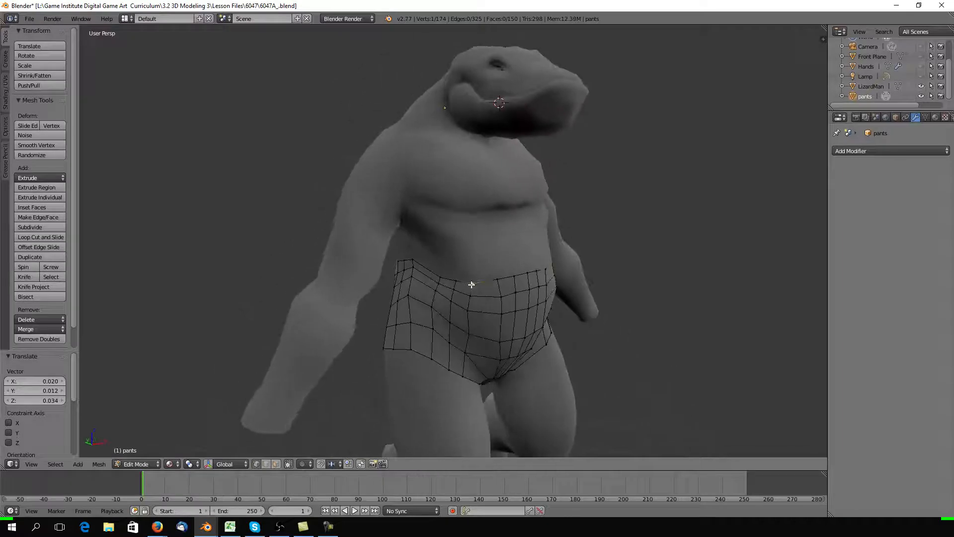
{"action": "key", "text": "g"}
{"action": "left_click", "coordinate": [472, 281]}
{"action": "key", "text": "g"}
{"action": "left_click", "coordinate": [447, 277]}
{"action": "key", "text": "g"}
{"action": "left_click", "coordinate": [438, 274]}
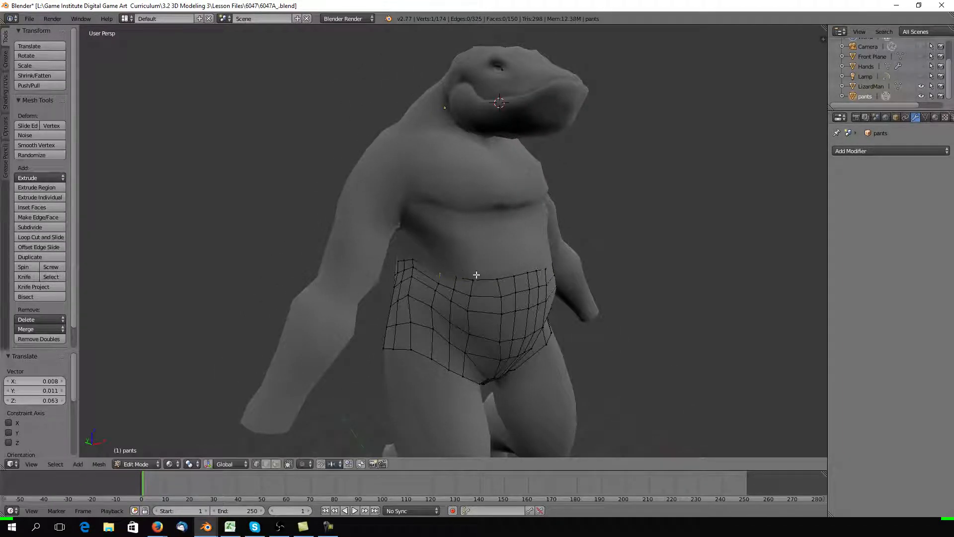
{"action": "key", "text": "g"}
{"action": "left_click", "coordinate": [411, 262]}
Lower the waistline vertex on the opposite hip about 0.025 in Z
{"action": "mouse_move", "coordinate": [411, 262]}
{"action": "middle_mouse_down"}
{"action": "mouse_move", "coordinate": [376, 274]}
{"action": "mouse_move", "coordinate": [409, 258]}
{"action": "middle_mouse_up"}
{"action": "key", "text": "g"}
{"action": "left_click", "coordinate": [423, 251]}
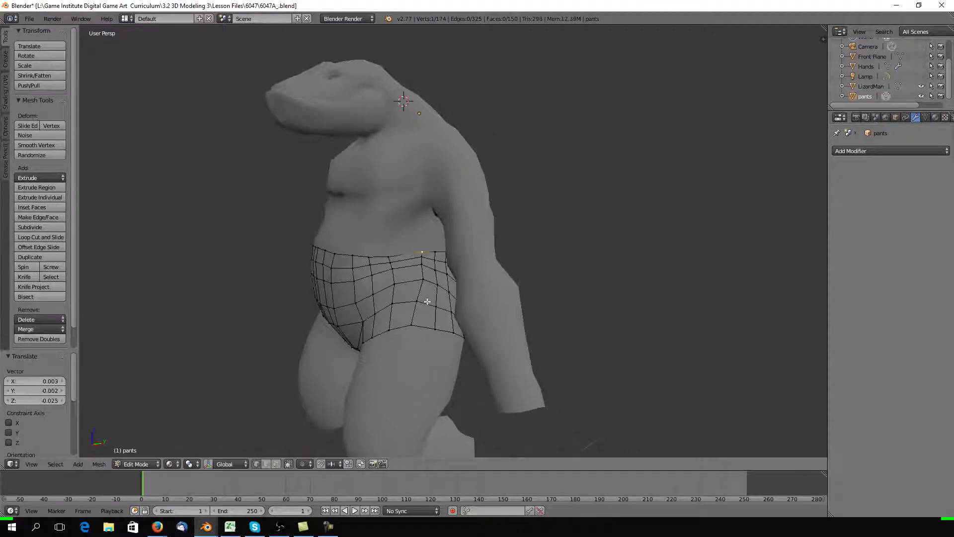
Move a vertex on the lower front of the pants outward and up, about 0.1 in X and 0.03 in Z
{"action": "middle_click_drag", "start_coordinate": [427, 300], "coordinate": [476, 253]}
{"action": "scroll", "coordinate": [495, 305], "scroll_direction": "down", "scroll_amount": 4}
{"action": "scroll", "coordinate": [394, 304], "scroll_direction": "up", "scroll_amount": 2}
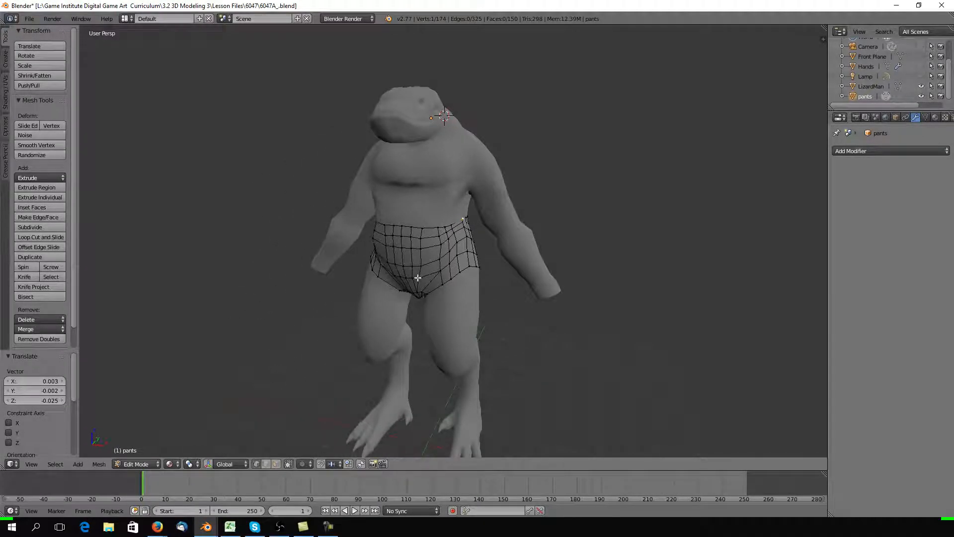
{"action": "key", "text": "g"}
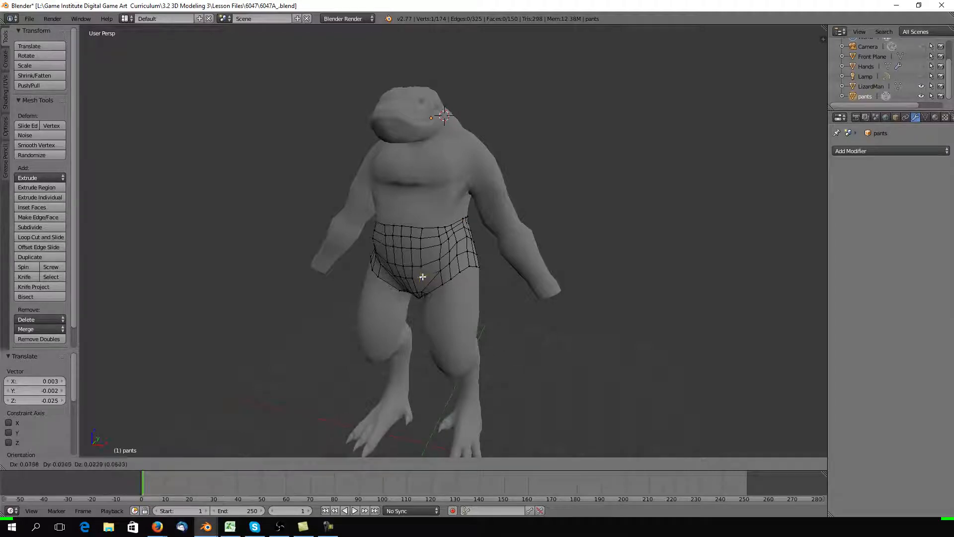
{"action": "left_click", "coordinate": [424, 276]}
{"action": "mouse_move", "coordinate": [453, 278]}
{"action": "middle_mouse_down"}
{"action": "mouse_move", "coordinate": [528, 274]}
{"action": "mouse_move", "coordinate": [446, 279]}
{"action": "middle_mouse_up"}
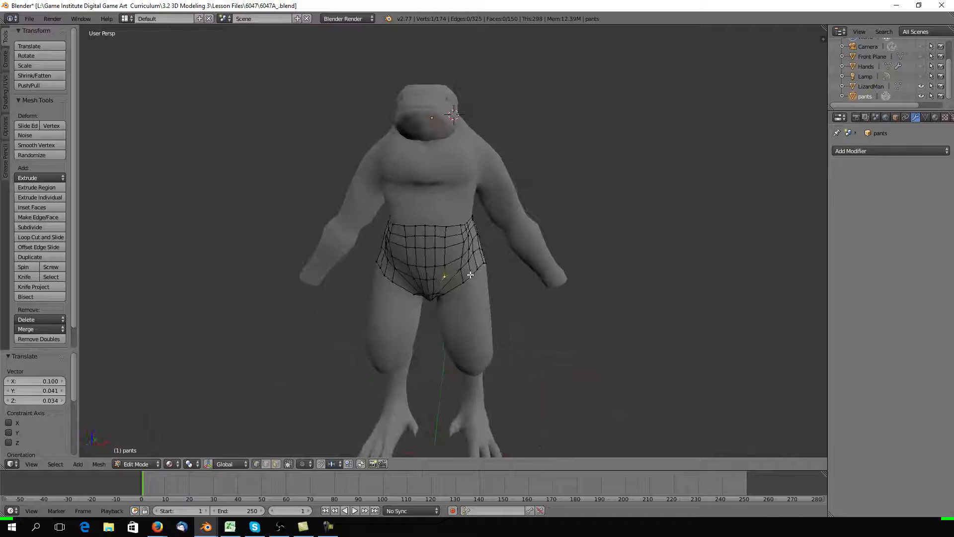
Reposition vertices on the lower front and side of the pants individually, shifting the last about -0.08 in X and 0.07 in Y
{"action": "key", "text": "g"}
{"action": "left_click", "coordinate": [409, 276]}
{"action": "key", "text": "g"}
{"action": "left_click", "coordinate": [403, 263]}
{"action": "right_click", "coordinate": [407, 245]}
{"action": "key", "text": "g"}
{"action": "left_click", "coordinate": [403, 243]}
{"action": "key", "text": "g"}
{"action": "left_click", "coordinate": [399, 234]}
{"action": "middle_click_drag", "start_coordinate": [399, 234], "coordinate": [417, 247]}
{"action": "key", "text": "g"}
{"action": "left_click", "coordinate": [392, 237]}
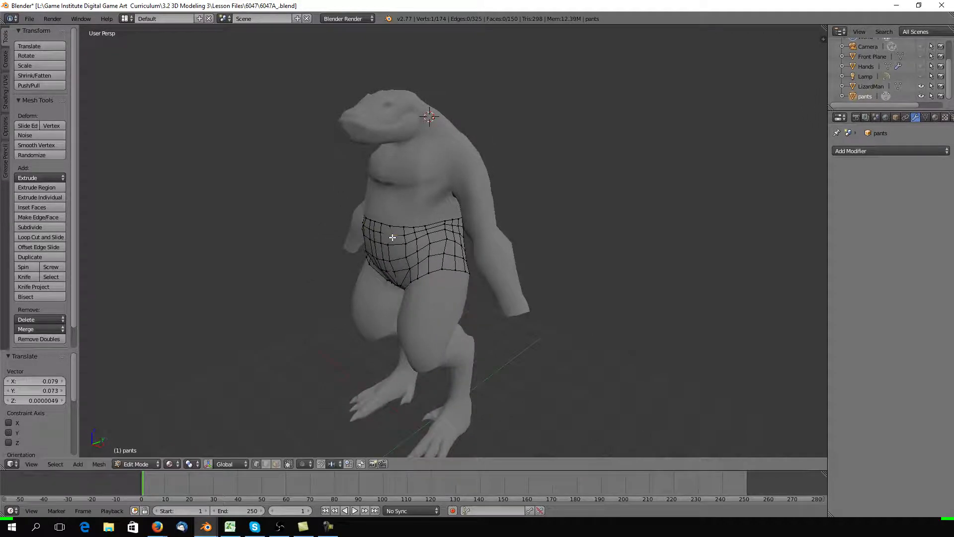
Even out the mesh spacing across the belly and thigh side, moving the last vertex about 0.04 in X and Y
{"action": "key", "text": "g"}
{"action": "left_click", "coordinate": [393, 266]}
{"action": "key", "text": "g"}
{"action": "left_click", "coordinate": [396, 267]}
{"action": "key", "text": "g"}
{"action": "left_click", "coordinate": [399, 270]}
{"action": "key", "text": "g"}
{"action": "left_click", "coordinate": [400, 251]}
{"action": "middle_click_drag", "start_coordinate": [400, 251], "coordinate": [486, 236]}
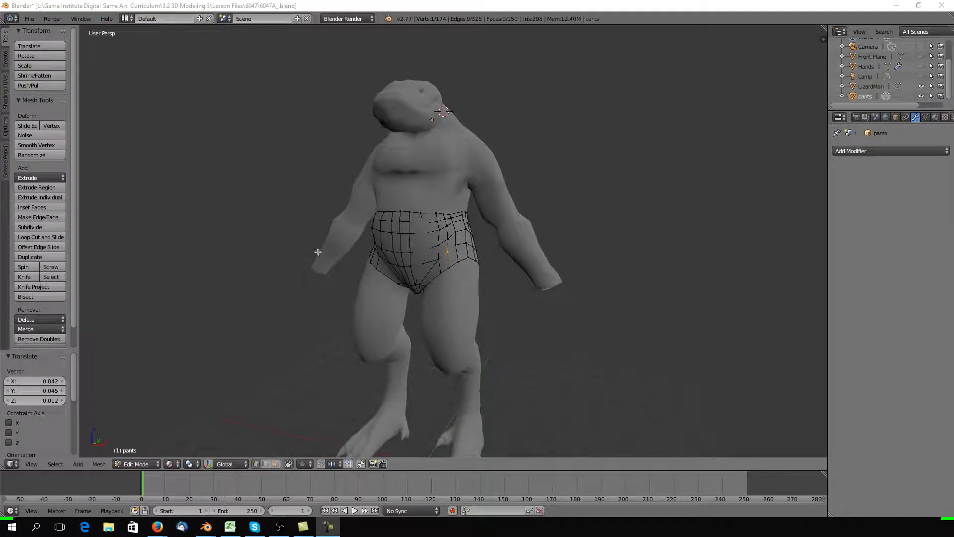
{"action": "middle_click_drag", "start_coordinate": [318, 252], "coordinate": [494, 260]}
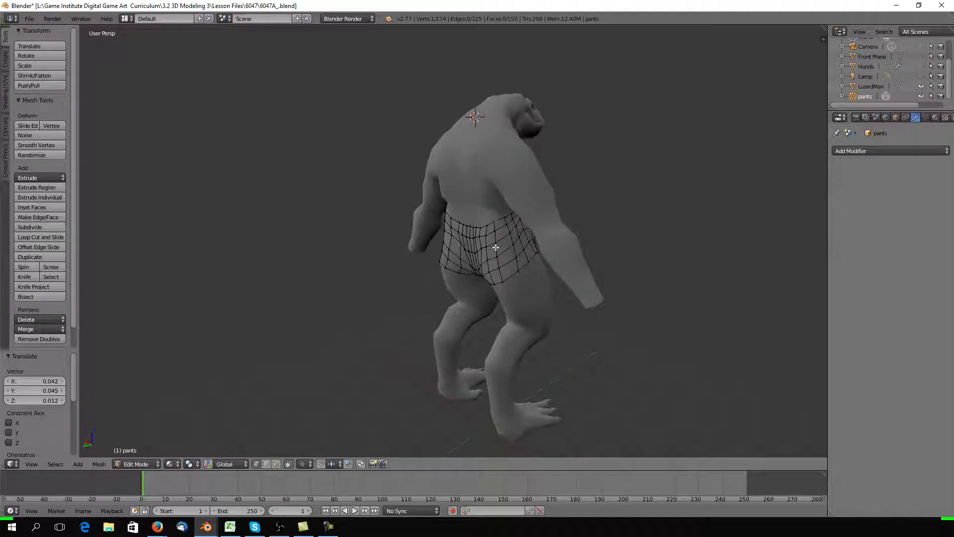
{"action": "middle_click_drag", "start_coordinate": [586, 238], "coordinate": [353, 245]}
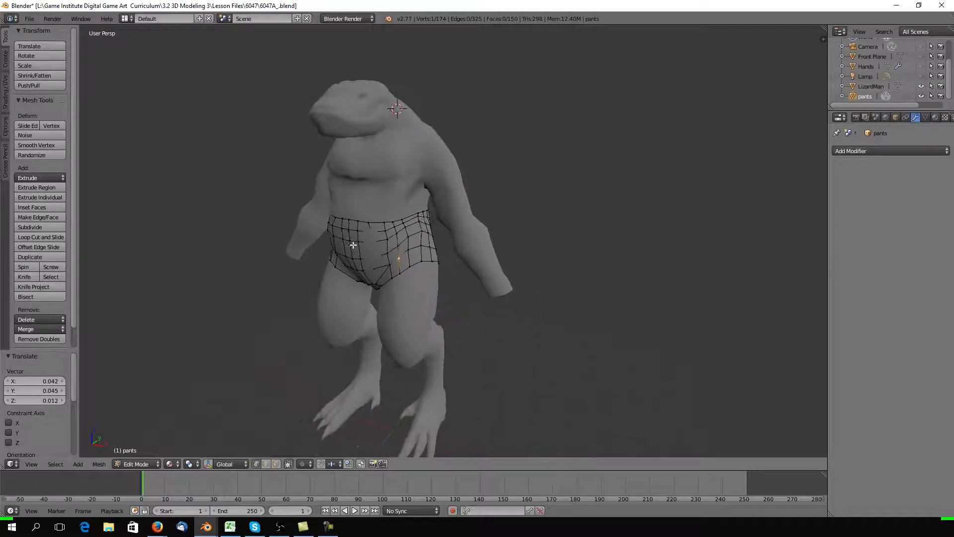
Add a Solidify modifier to the pants and set its thickness to about -1.352
{"action": "scroll", "coordinate": [353, 245], "scroll_direction": "up", "scroll_amount": 3}
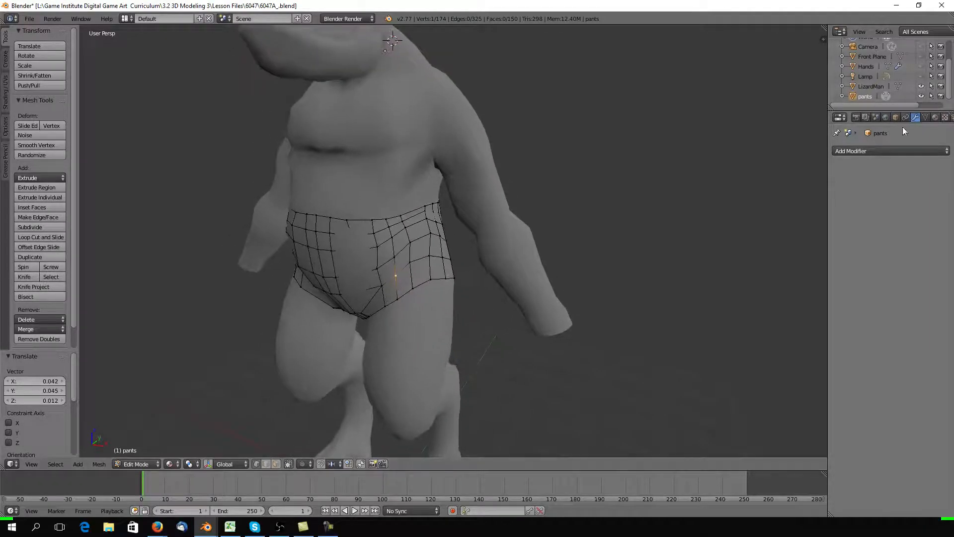
{"action": "left_click", "coordinate": [880, 151]}
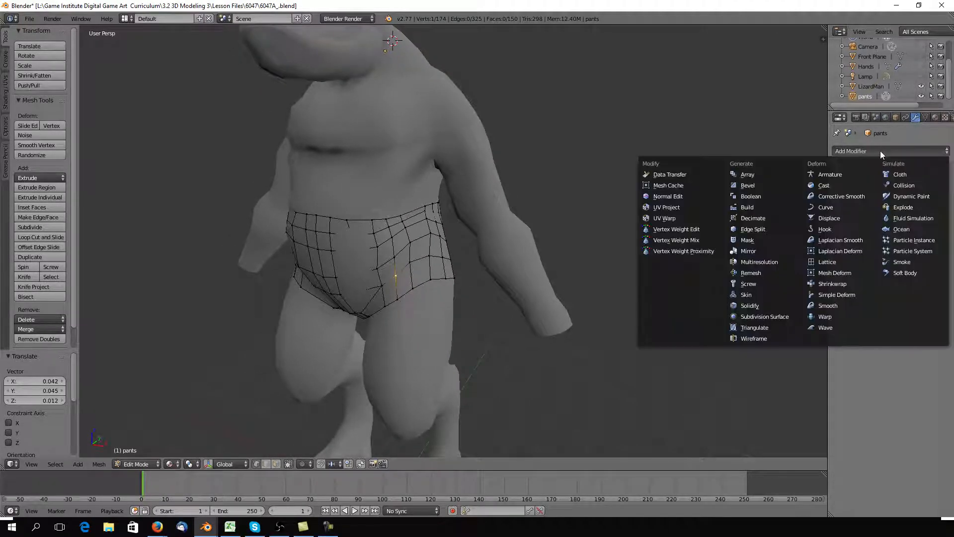
{"action": "left_click", "coordinate": [756, 304]}
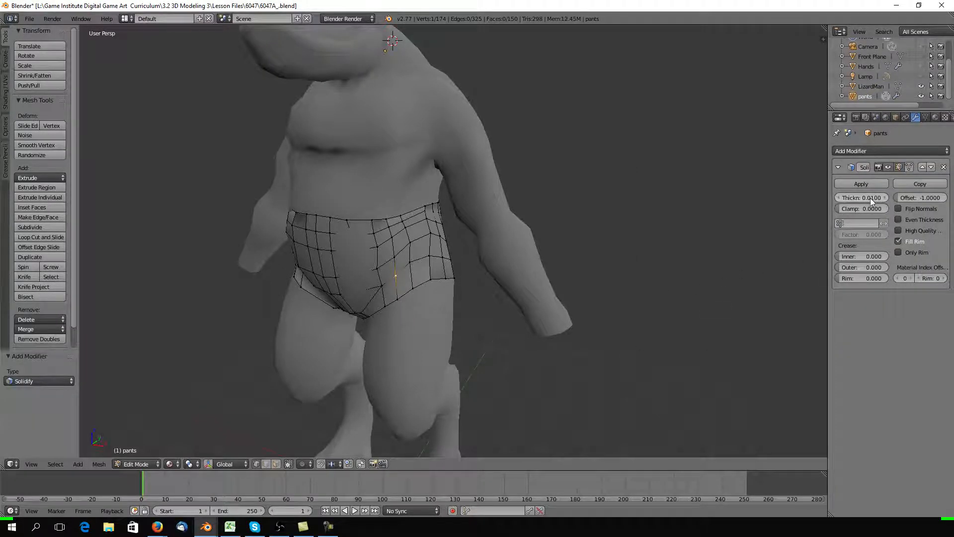
{"action": "left_click_drag", "start_coordinate": [869, 197], "coordinate": [833, 198]}
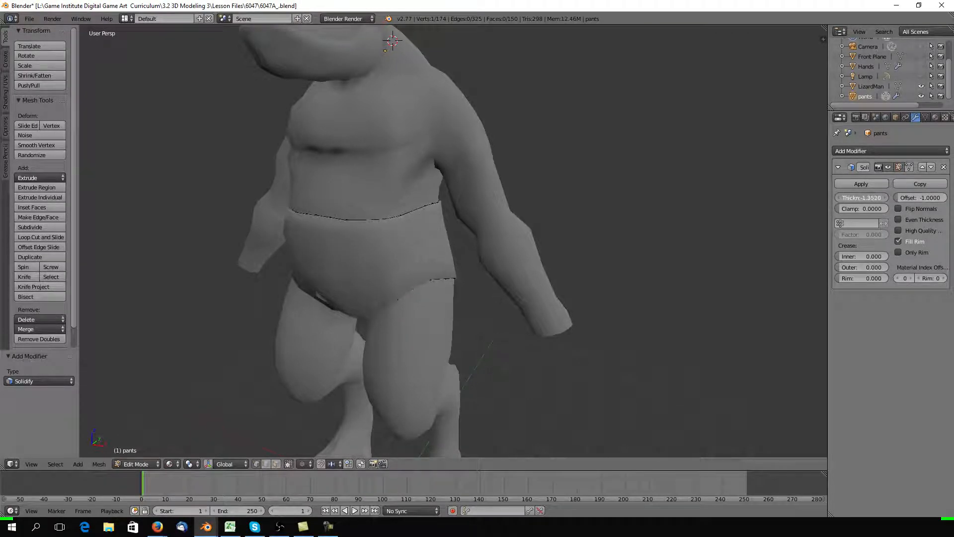
Change the pants' Solidify thickness to about -2.086
{"action": "middle_click_drag", "start_coordinate": [183, 291], "coordinate": [464, 200]}
{"action": "scroll", "coordinate": [379, 245], "scroll_direction": "up", "scroll_amount": 4}
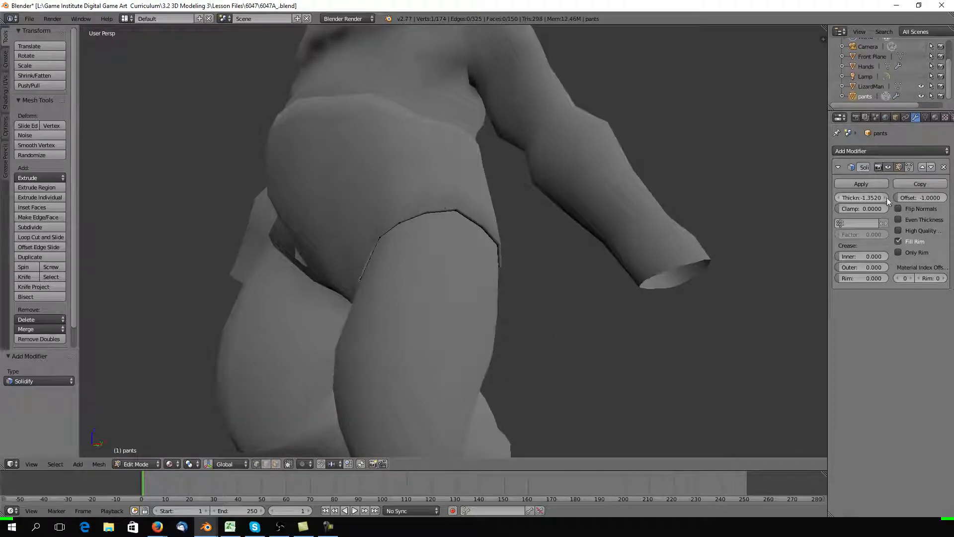
{"action": "left_click_drag", "start_coordinate": [861, 197], "coordinate": [828, 197]}
{"action": "middle_click_drag", "start_coordinate": [551, 298], "coordinate": [530, 274]}
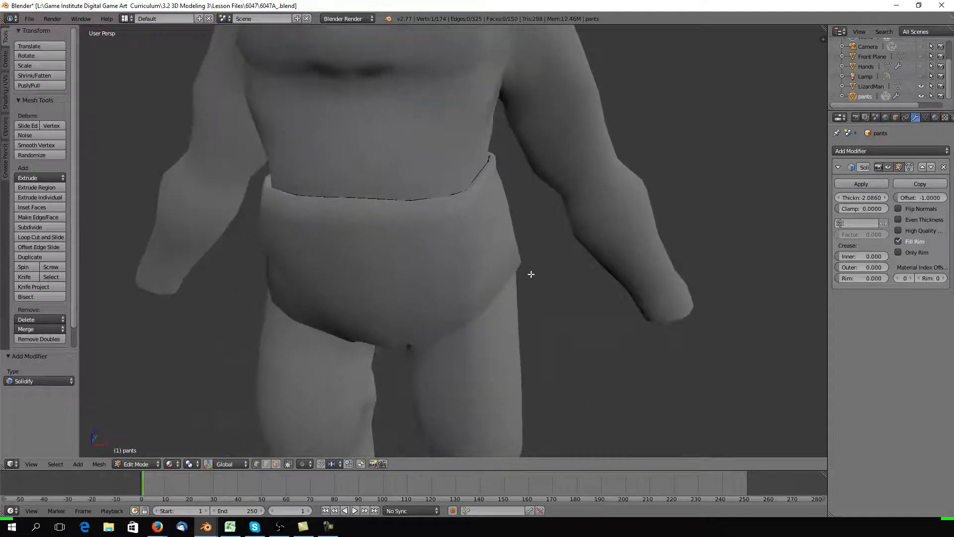
Turn the Solidify modifier's Fill Rim off and back on to compare the waistband edge
{"action": "scroll", "coordinate": [506, 269], "scroll_direction": "up", "scroll_amount": 4}
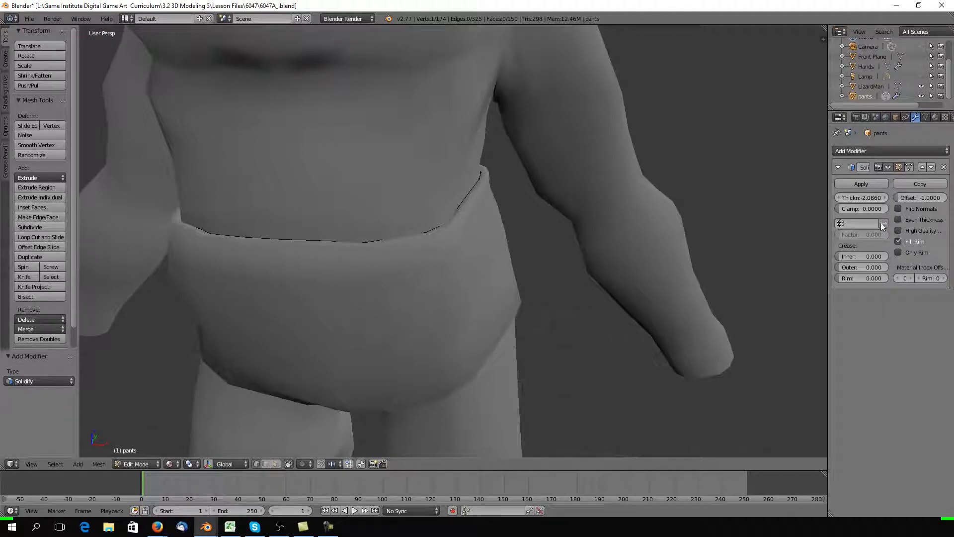
{"action": "left_click", "coordinate": [897, 240]}
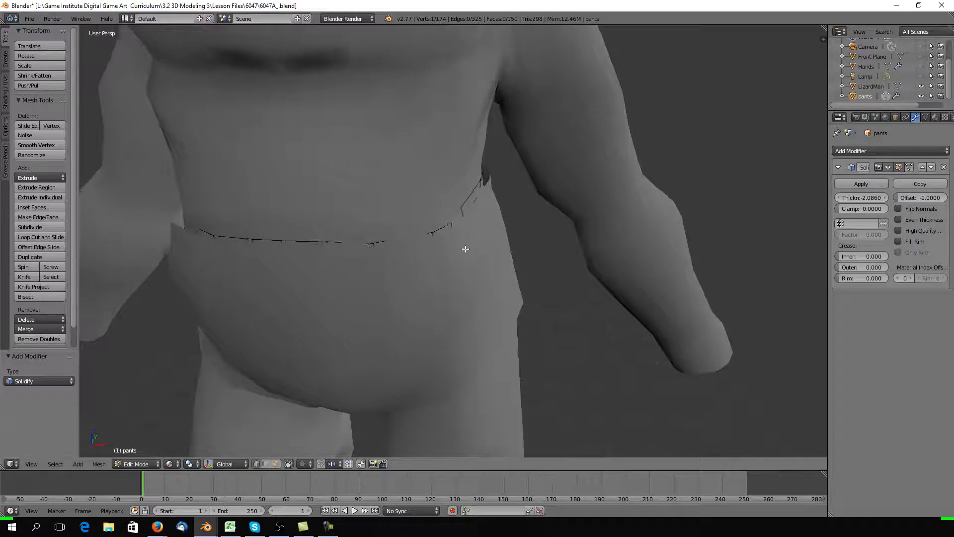
{"action": "middle_click_drag", "start_coordinate": [464, 249], "coordinate": [495, 202]}
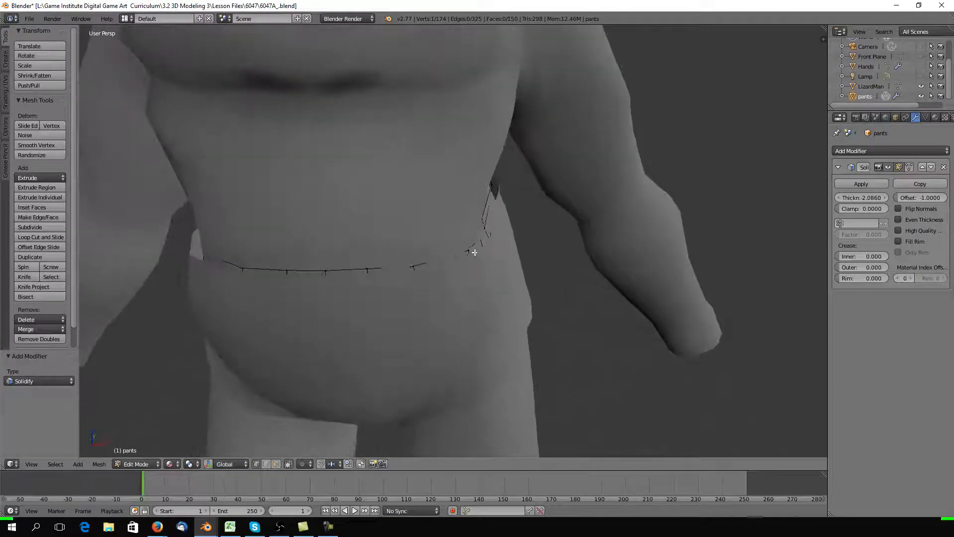
{"action": "left_click", "coordinate": [898, 241]}
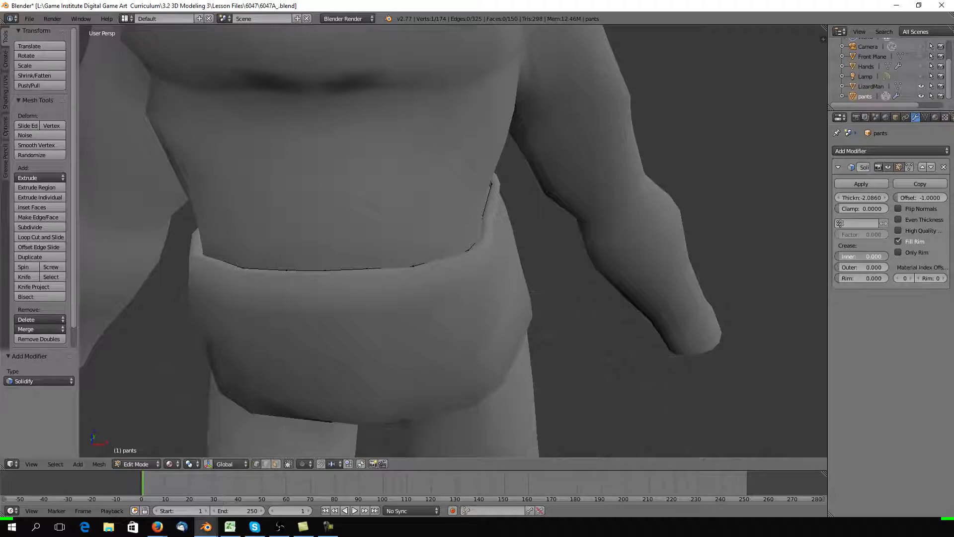
Set the Solidify modifier's inner and outer crease to 1.000 and check the pants' edges
{"action": "left_click_drag", "start_coordinate": [857, 257], "coordinate": [840, 278]}
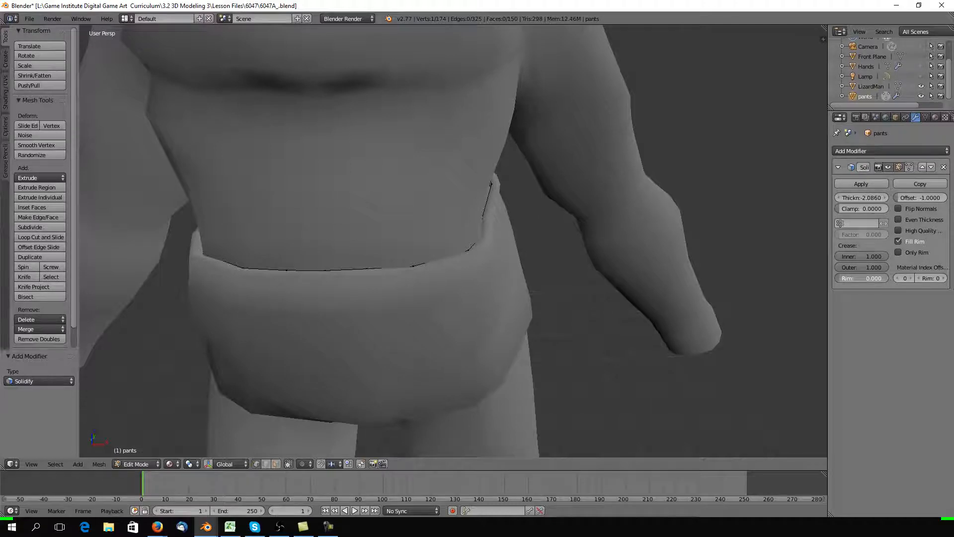
{"action": "middle_click_drag", "start_coordinate": [762, 264], "coordinate": [539, 260]}
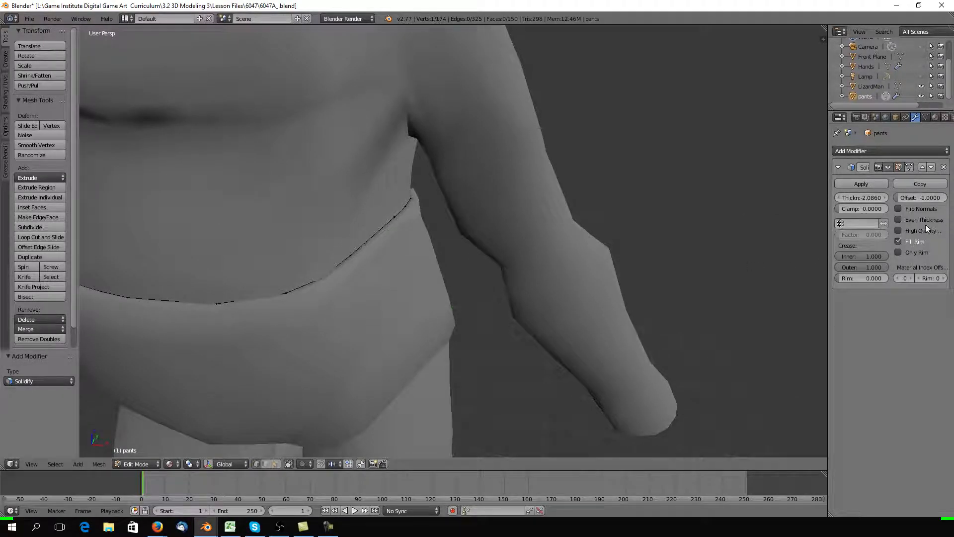
{"action": "mouse_move", "coordinate": [412, 270]}
{"action": "middle_mouse_down"}
{"action": "mouse_move", "coordinate": [471, 262]}
{"action": "mouse_move", "coordinate": [438, 253]}
{"action": "mouse_move", "coordinate": [401, 262]}
{"action": "middle_mouse_up"}
{"action": "scroll", "coordinate": [405, 262], "scroll_direction": "down", "scroll_amount": 5}
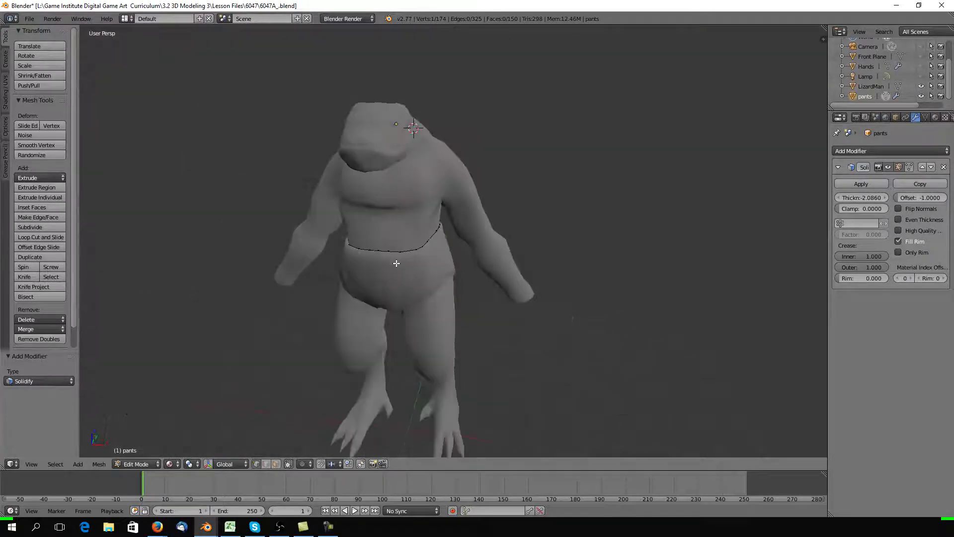
Hide the LizardMan body to expose the pants' interior and switch to face selection with nothing selected
{"action": "left_click", "coordinate": [921, 86]}
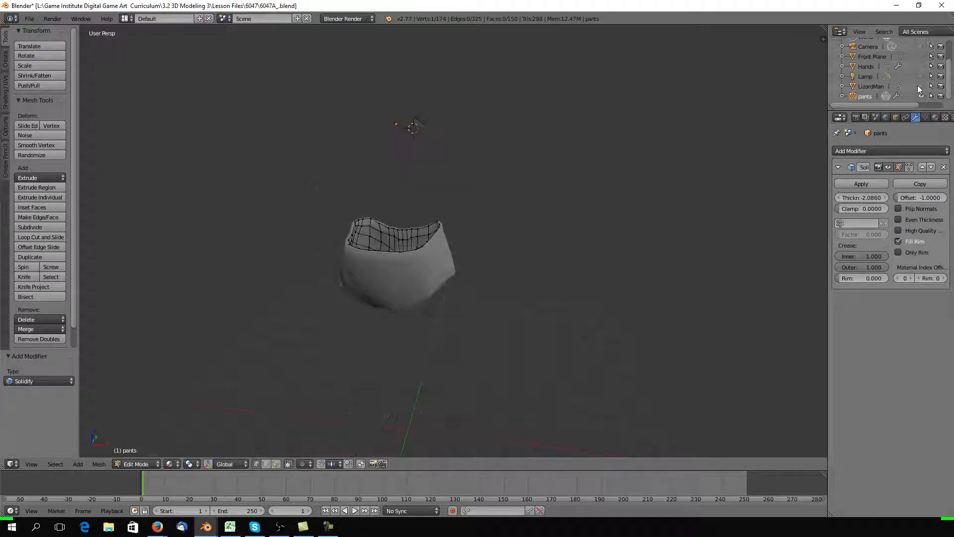
{"action": "middle_click_drag", "start_coordinate": [353, 270], "coordinate": [471, 255]}
{"action": "scroll", "coordinate": [431, 292], "scroll_direction": "up", "scroll_amount": 3}
{"action": "scroll", "coordinate": [431, 292], "scroll_direction": "up", "scroll_amount": 4}
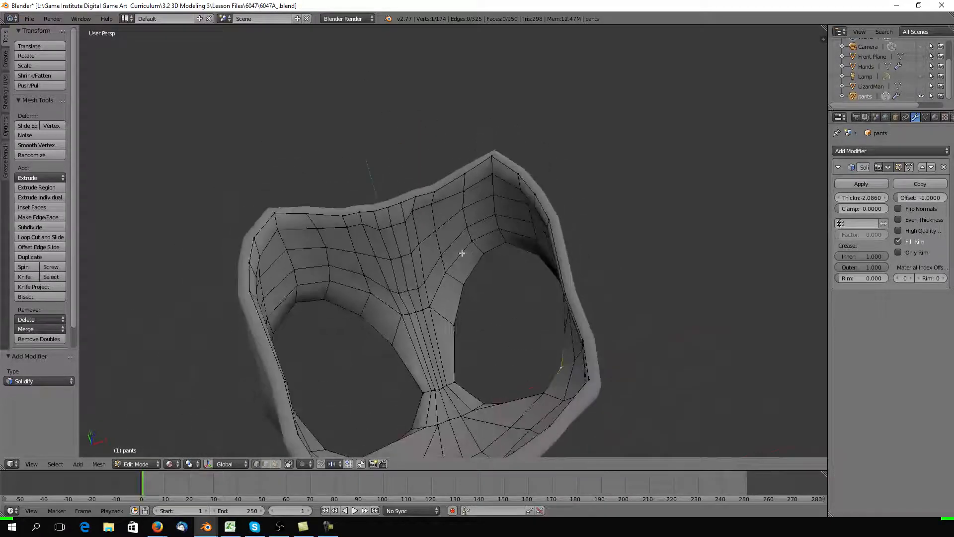
{"action": "left_click", "coordinate": [276, 464]}
{"action": "left_click", "coordinate": [403, 261]}
{"action": "key", "text": "a"}
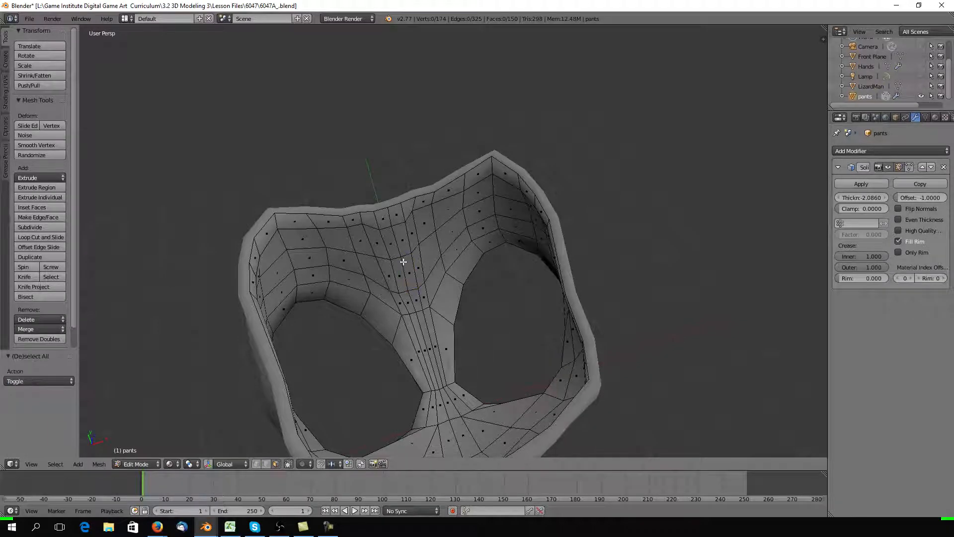
Select the face loops around the inside of the waist and the seat, extending down toward the crotch
{"action": "right_click", "coordinate": [409, 272]}
{"action": "key", "text": "a"}
{"action": "right_click", "coordinate": [400, 276]}
{"action": "key", "text": "a"}
{"action": "right_click", "coordinate": [416, 270]}
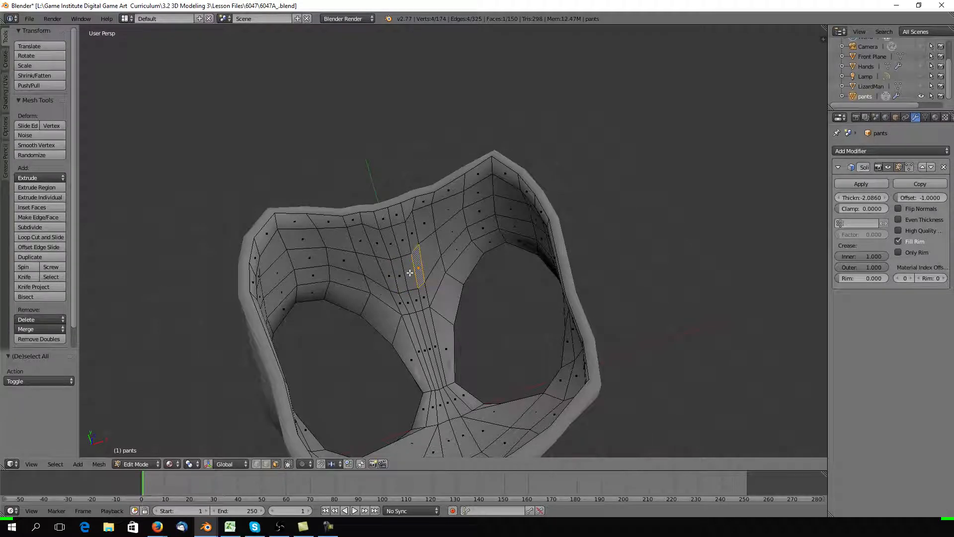
{"action": "right_click", "coordinate": [410, 272], "text": "alt"}
{"action": "right_click", "coordinate": [393, 226], "text": "alt"}
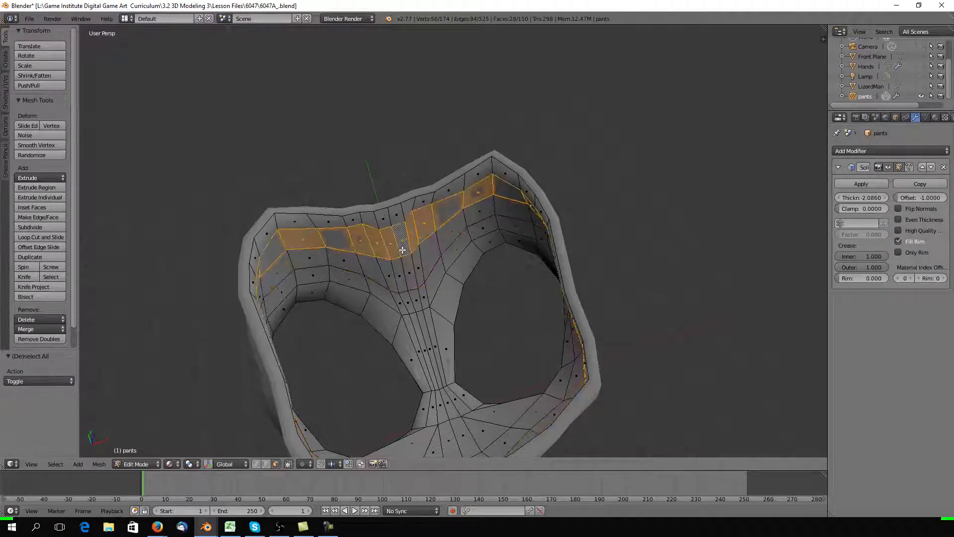
{"action": "right_click", "coordinate": [394, 217], "text": "alt+shift"}
{"action": "right_click", "coordinate": [411, 271], "text": "alt+shift"}
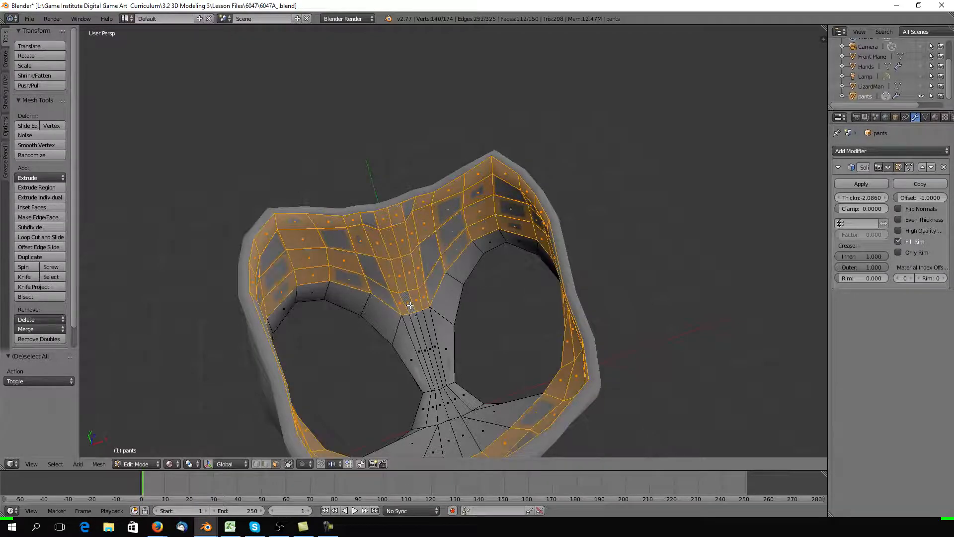
{"action": "right_click", "coordinate": [414, 314], "text": "alt+shift"}
{"action": "right_click", "coordinate": [383, 318], "text": "alt+shift"}
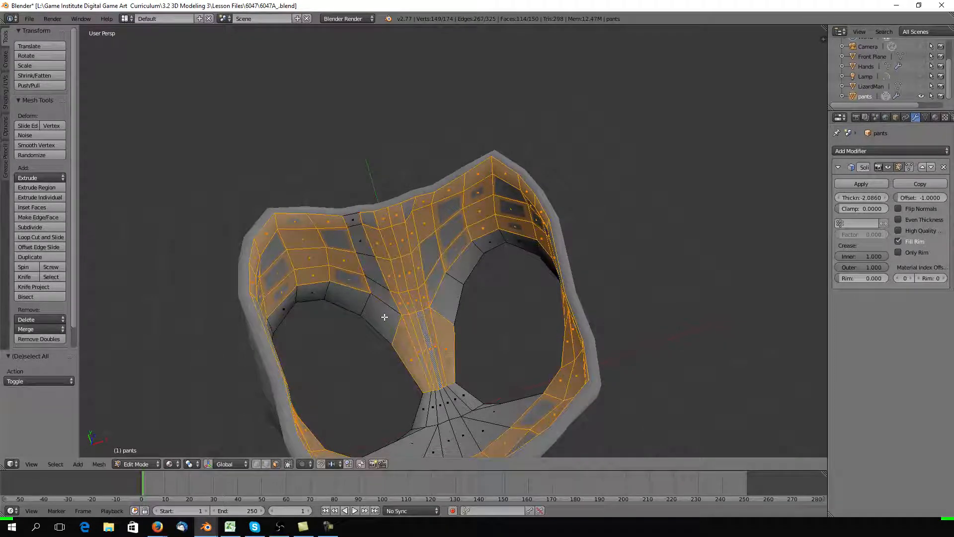
{"action": "right_click", "coordinate": [385, 297], "text": "alt+shift"}
Add the remaining inner faces along the upper edge of one leg opening to the selection
{"action": "middle_click_drag", "start_coordinate": [393, 297], "coordinate": [501, 252]}
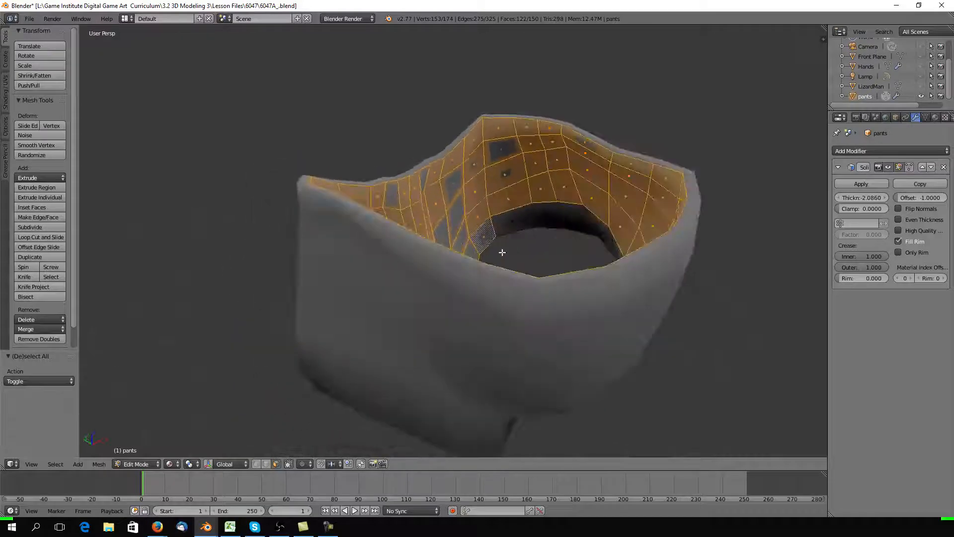
{"action": "right_click", "coordinate": [519, 218], "text": "shift"}
{"action": "right_click", "coordinate": [547, 217], "text": "shift"}
{"action": "right_click", "coordinate": [578, 216], "text": "shift"}
{"action": "right_click", "coordinate": [597, 228], "text": "shift"}
Add the unselected faces on the lower front inside the pants to the selection
{"action": "middle_click_drag", "start_coordinate": [543, 222], "coordinate": [585, 187]}
{"action": "right_click", "coordinate": [605, 197], "text": "shift"}
{"action": "right_click", "coordinate": [614, 208], "text": "shift"}
{"action": "right_click", "coordinate": [584, 187], "text": "shift"}
{"action": "right_click", "coordinate": [599, 195], "text": "shift"}
{"action": "right_click", "coordinate": [611, 203], "text": "shift"}
{"action": "right_click", "coordinate": [619, 211], "text": "shift"}
{"action": "right_click", "coordinate": [627, 218], "text": "shift"}
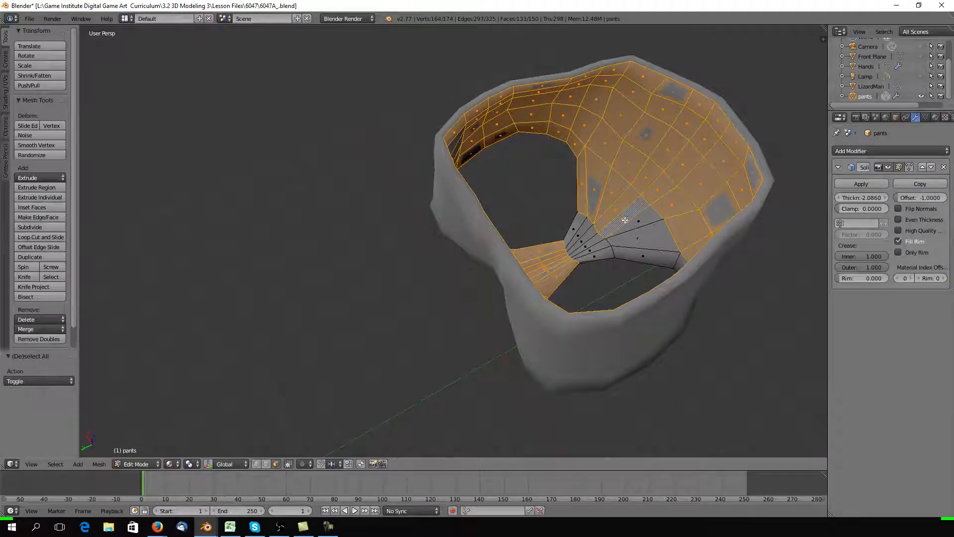
Extend the selection over the inner front faces beside the leg opening and across the crotch strip
{"action": "right_click", "coordinate": [637, 228], "text": "shift"}
{"action": "right_click", "coordinate": [661, 232], "text": "shift"}
{"action": "right_click", "coordinate": [642, 256], "text": "shift"}
{"action": "right_click", "coordinate": [588, 249], "text": "shift"}
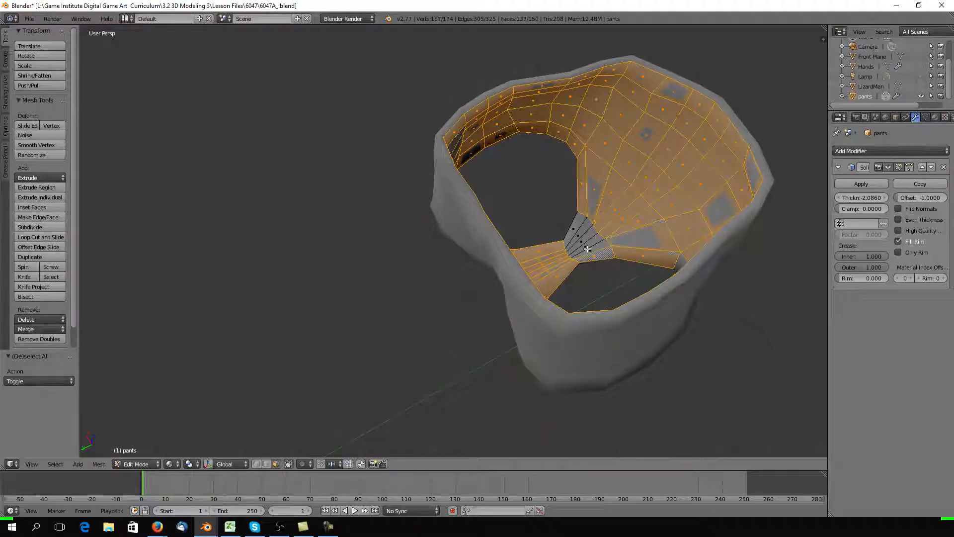
{"action": "right_click", "coordinate": [580, 239], "text": "shift"}
{"action": "right_click", "coordinate": [575, 235], "text": "shift"}
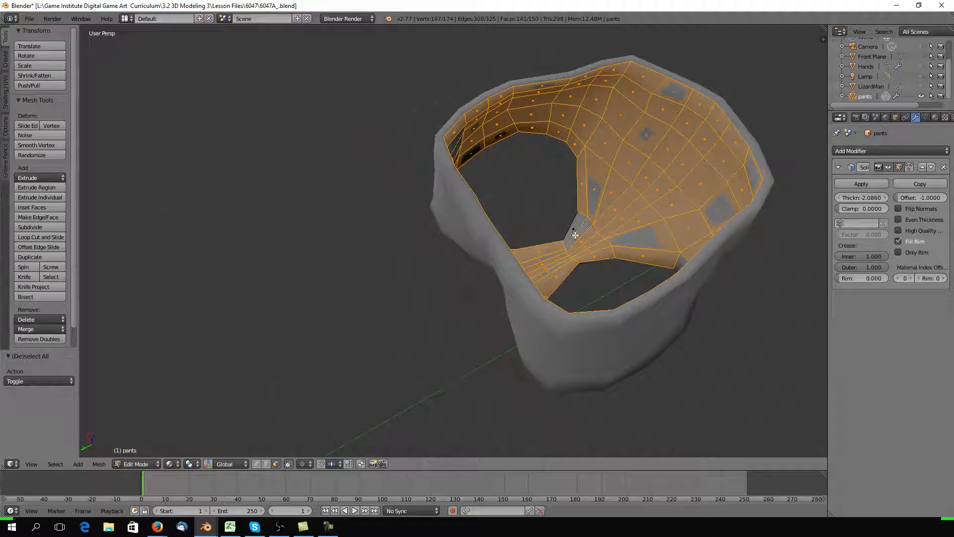
Add the last unselected faces around the other leg opening so the whole inner mesh is selected
{"action": "middle_click_drag", "start_coordinate": [572, 232], "coordinate": [463, 291]}
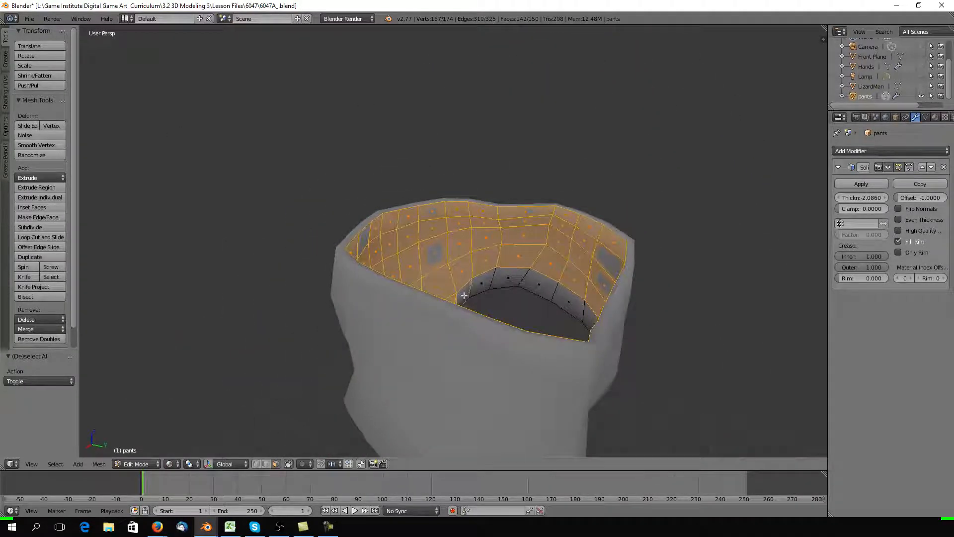
{"action": "right_click", "coordinate": [472, 290], "text": "shift"}
{"action": "right_click", "coordinate": [507, 278], "text": "shift"}
{"action": "right_click", "coordinate": [531, 284], "text": "shift"}
{"action": "right_click", "coordinate": [550, 294], "text": "shift"}
{"action": "right_click", "coordinate": [571, 305], "text": "shift"}
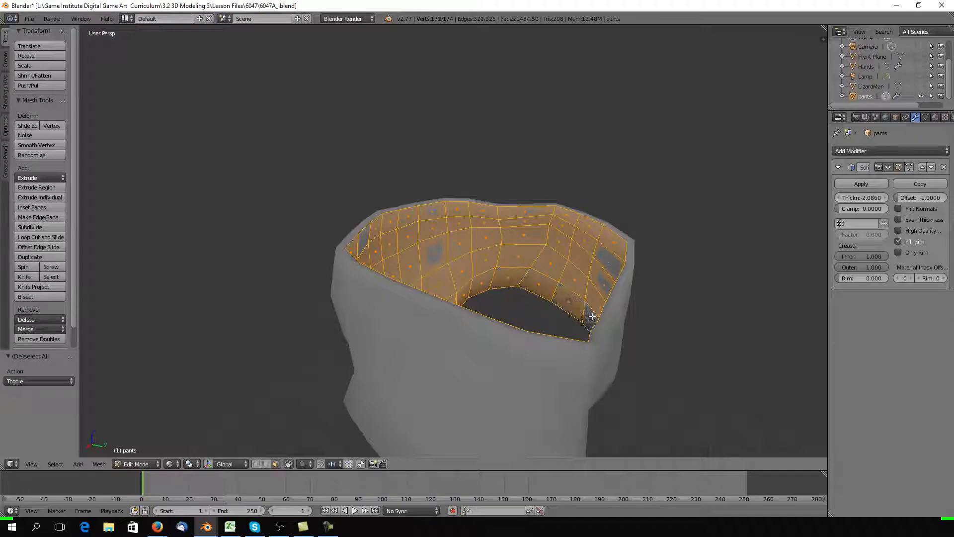
{"action": "right_click", "coordinate": [593, 316], "text": "shift"}
Inspect the selected inner surface from several angles and try to apply the Solidify modifier
{"action": "middle_click_drag", "start_coordinate": [592, 317], "coordinate": [470, 287]}
{"action": "scroll", "coordinate": [452, 226], "scroll_direction": "up", "scroll_amount": 2}
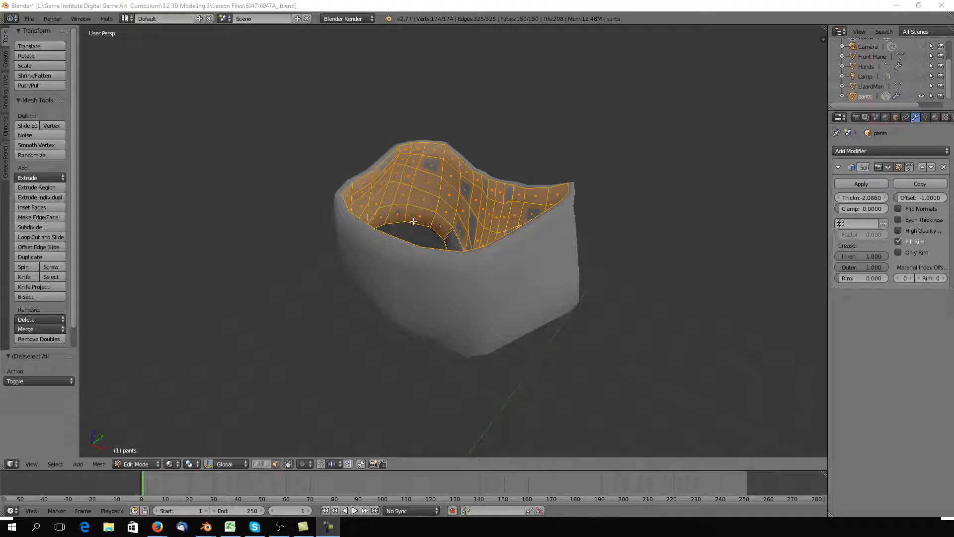
{"action": "mouse_move", "coordinate": [493, 219]}
{"action": "middle_mouse_down"}
{"action": "mouse_move", "coordinate": [507, 257]}
{"action": "mouse_move", "coordinate": [626, 252]}
{"action": "mouse_move", "coordinate": [685, 228]}
{"action": "mouse_move", "coordinate": [457, 228]}
{"action": "mouse_move", "coordinate": [493, 233]}
{"action": "mouse_move", "coordinate": [525, 298]}
{"action": "mouse_move", "coordinate": [482, 232]}
{"action": "middle_mouse_up"}
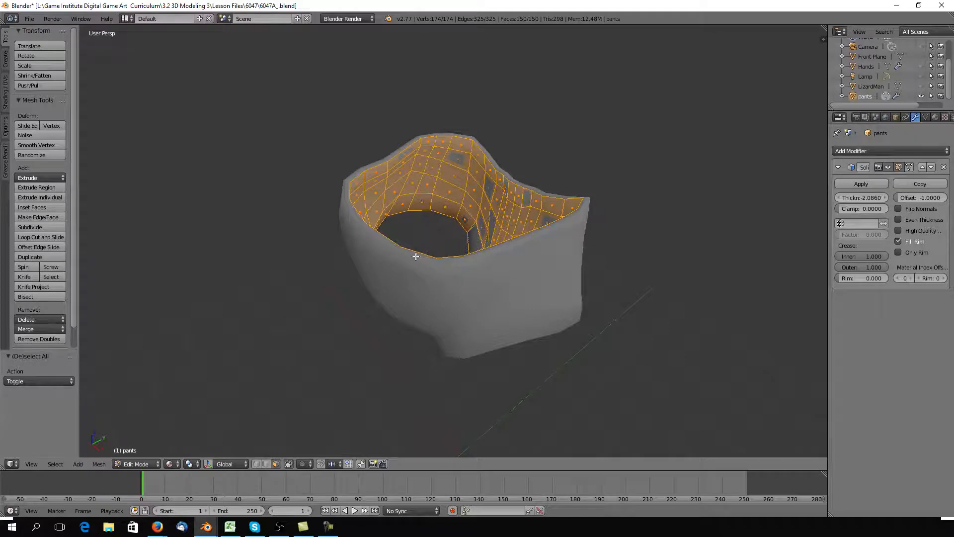
{"action": "middle_click_drag", "start_coordinate": [416, 257], "coordinate": [443, 248]}
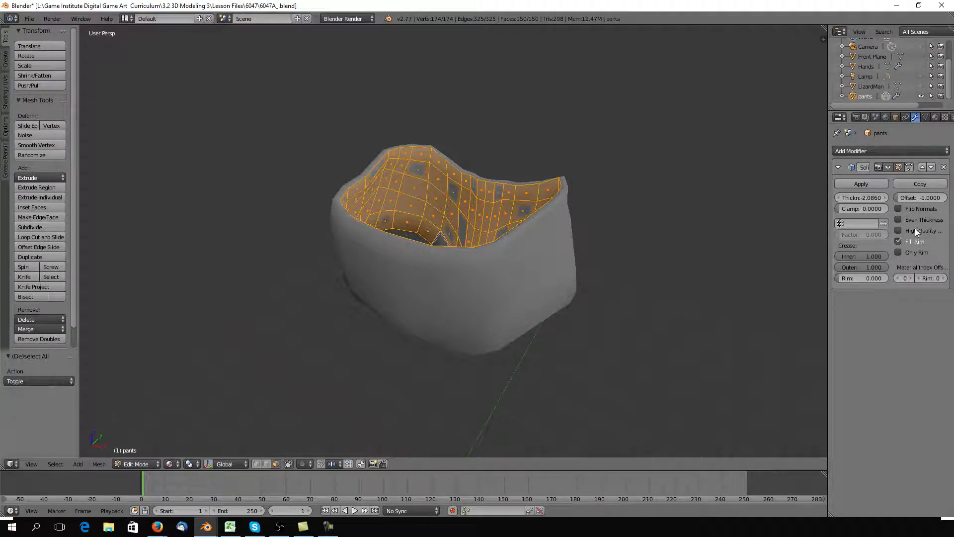
{"action": "middle_click_drag", "start_coordinate": [448, 253], "coordinate": [577, 226]}
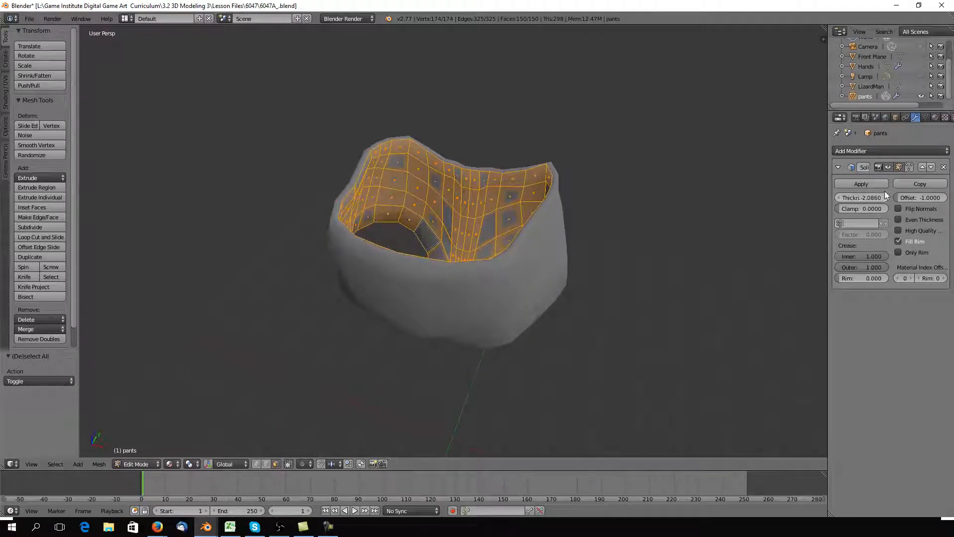
{"action": "left_click", "coordinate": [864, 183]}
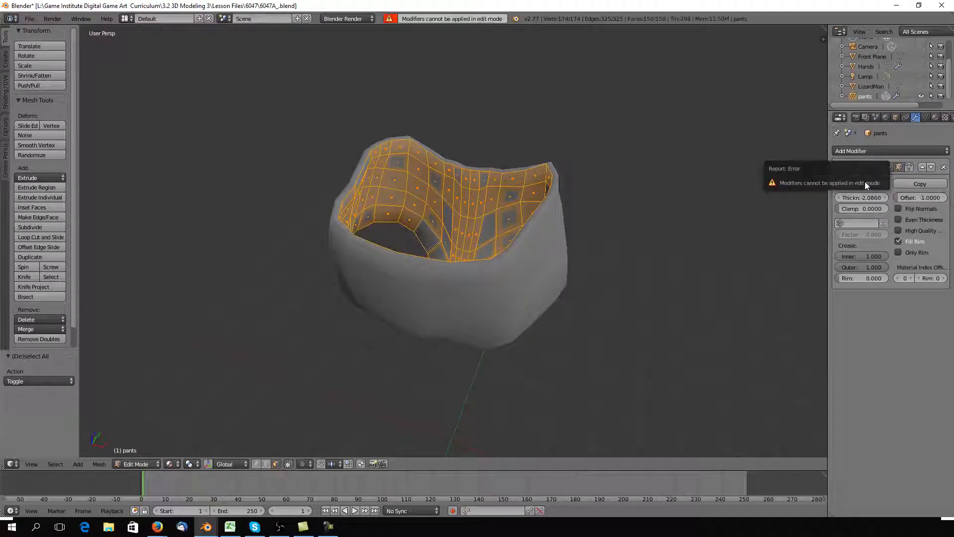
Apply the Solidify modifier to the pants in Object Mode and return to Edit Mode
{"action": "left_click", "coordinate": [136, 463]}
{"action": "left_click", "coordinate": [139, 451]}
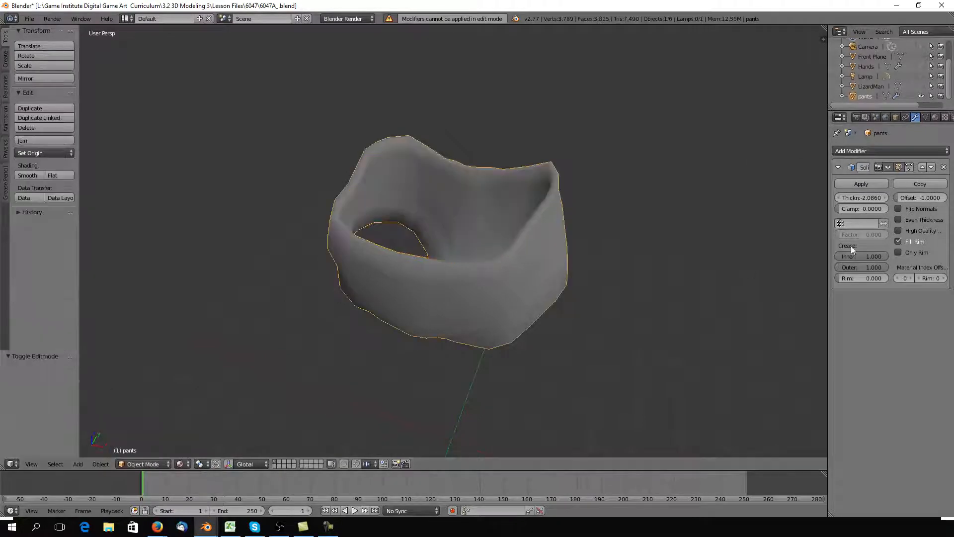
{"action": "left_click", "coordinate": [857, 183]}
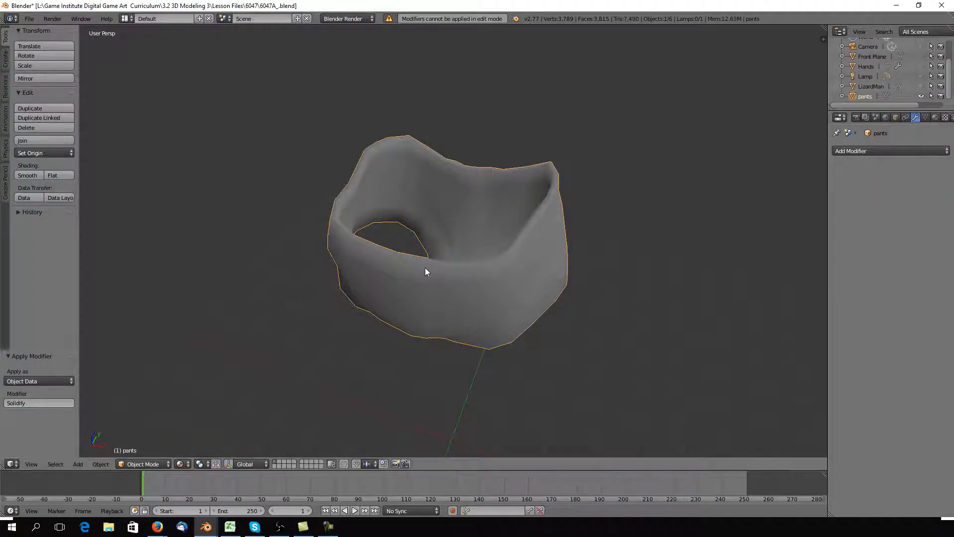
{"action": "left_click", "coordinate": [143, 463]}
{"action": "left_click", "coordinate": [144, 441]}
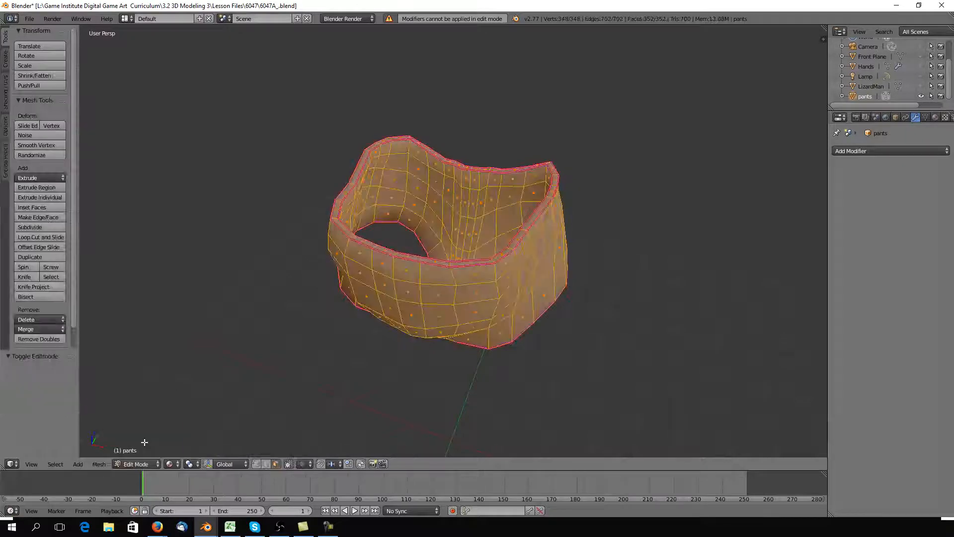
{"action": "middle_click_drag", "start_coordinate": [437, 286], "coordinate": [447, 255]}
{"action": "scroll", "coordinate": [447, 280], "scroll_direction": "up", "scroll_amount": 4}
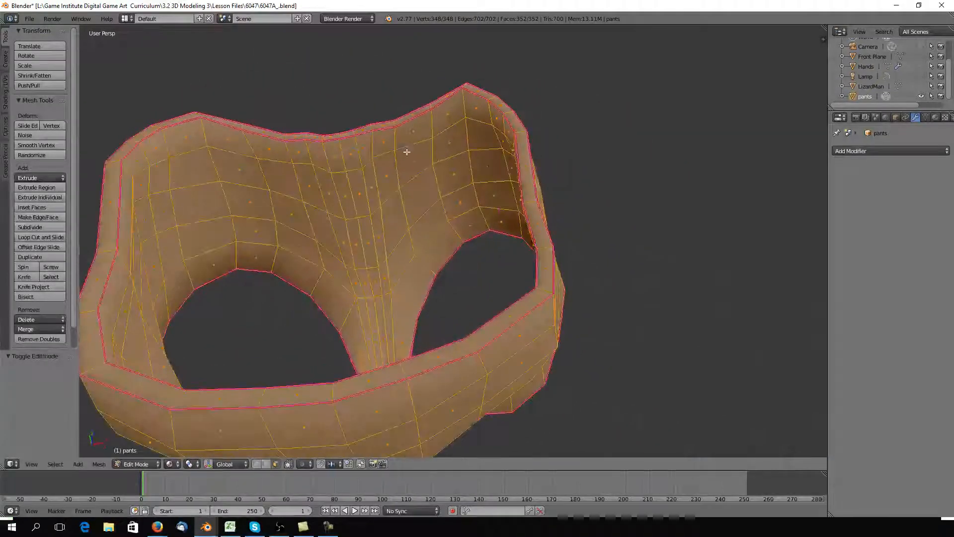
{"action": "right_click", "coordinate": [405, 176]}
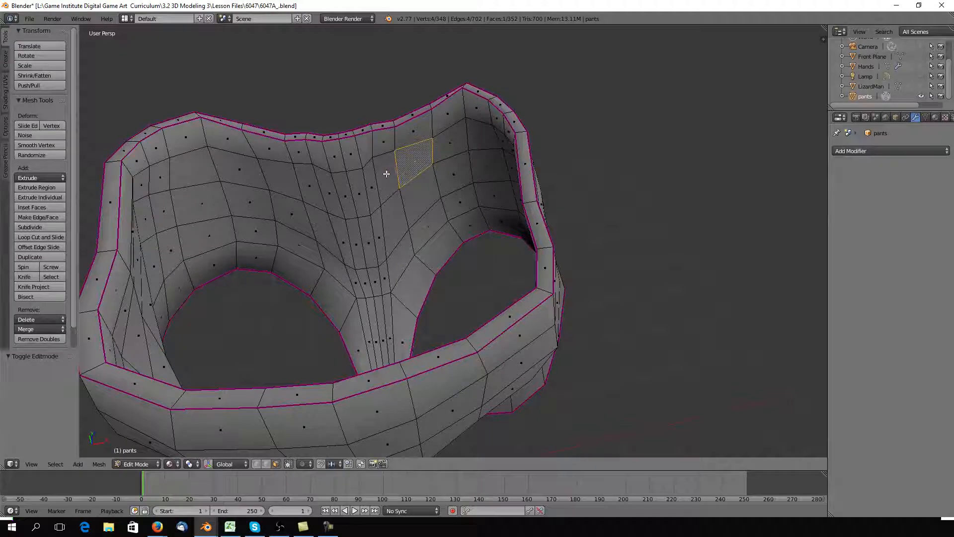
{"action": "right_click", "coordinate": [386, 174], "text": "alt"}
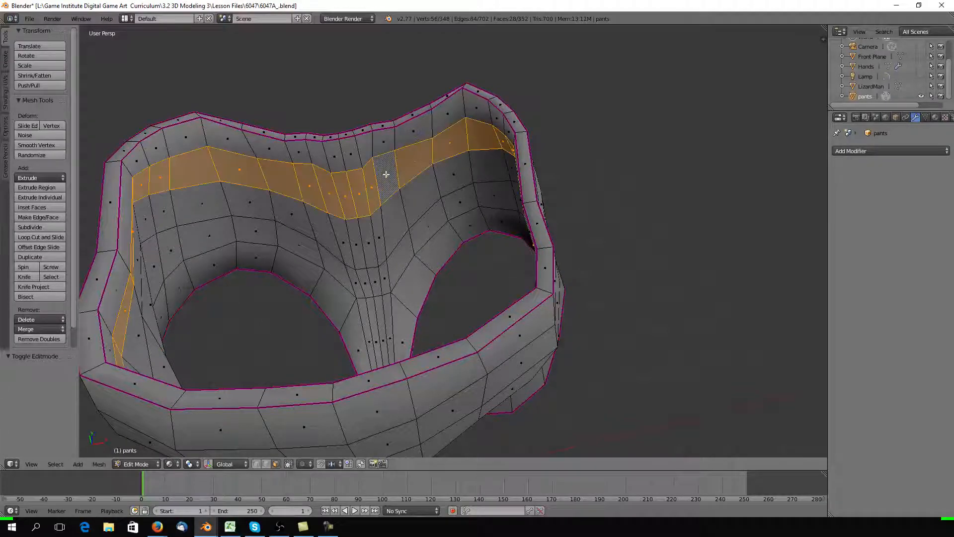
{"action": "right_click", "coordinate": [398, 213], "text": "alt+shift"}
{"action": "right_click", "coordinate": [402, 258], "text": "alt+shift"}
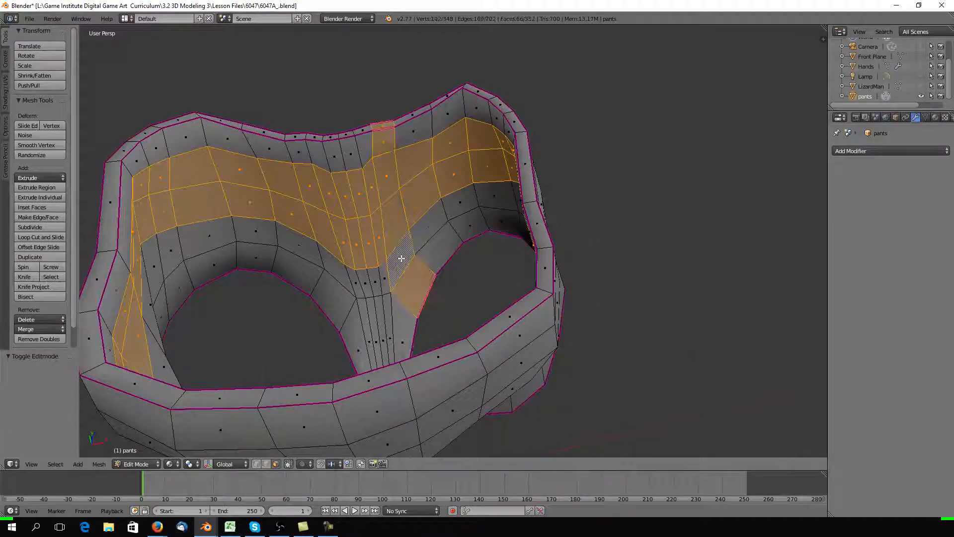
{"action": "right_click", "coordinate": [383, 284], "text": "alt+shift"}
{"action": "right_click", "coordinate": [394, 315], "text": "alt+shift"}
{"action": "right_click", "coordinate": [339, 299], "text": "alt+shift"}
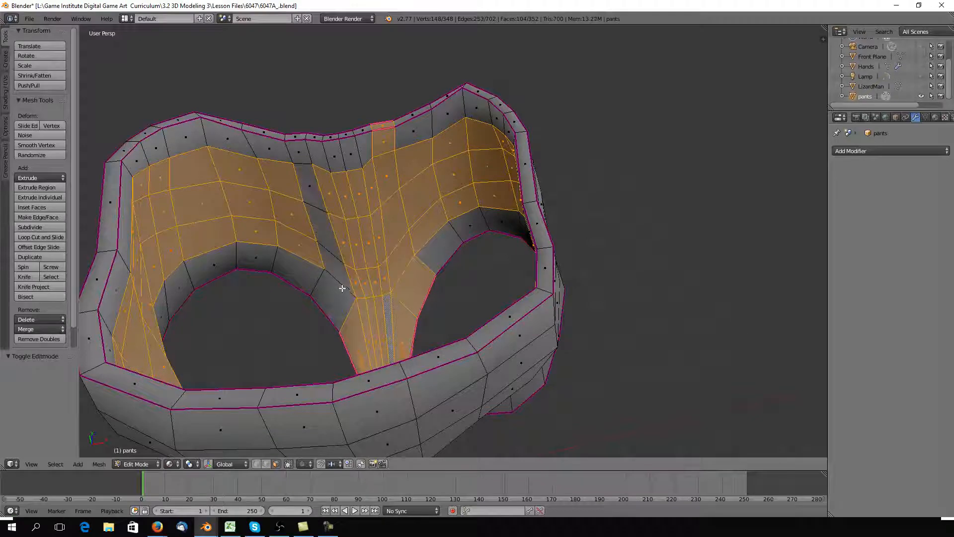
{"action": "right_click", "coordinate": [338, 290], "text": "alt+shift"}
{"action": "right_click", "coordinate": [438, 252], "text": "alt+shift"}
{"action": "right_click", "coordinate": [471, 226], "text": "alt+shift"}
{"action": "right_click", "coordinate": [473, 225], "text": "alt+shift"}
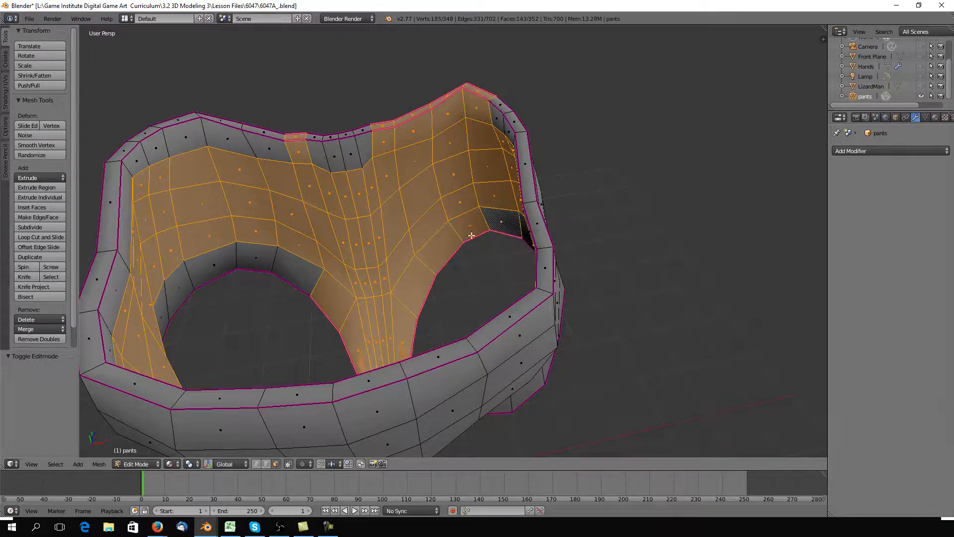
{"action": "middle_click_drag", "start_coordinate": [471, 228], "coordinate": [388, 190]}
{"action": "right_click", "coordinate": [452, 225], "text": "alt+shift"}
{"action": "right_click", "coordinate": [480, 224], "text": "alt+shift"}
{"action": "right_click", "coordinate": [384, 161]}
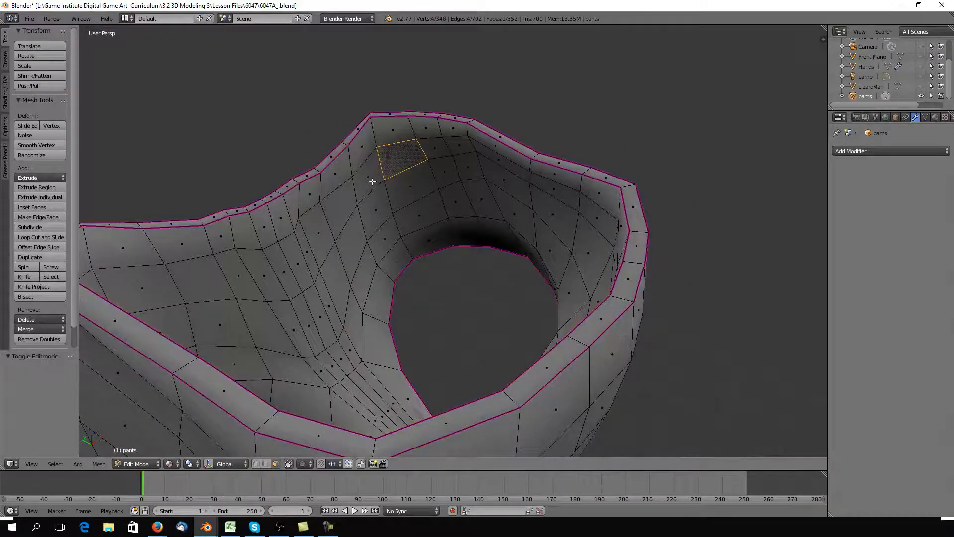
{"action": "right_click", "coordinate": [376, 178], "text": "alt"}
{"action": "right_click", "coordinate": [376, 175]}
{"action": "key", "text": "a"}
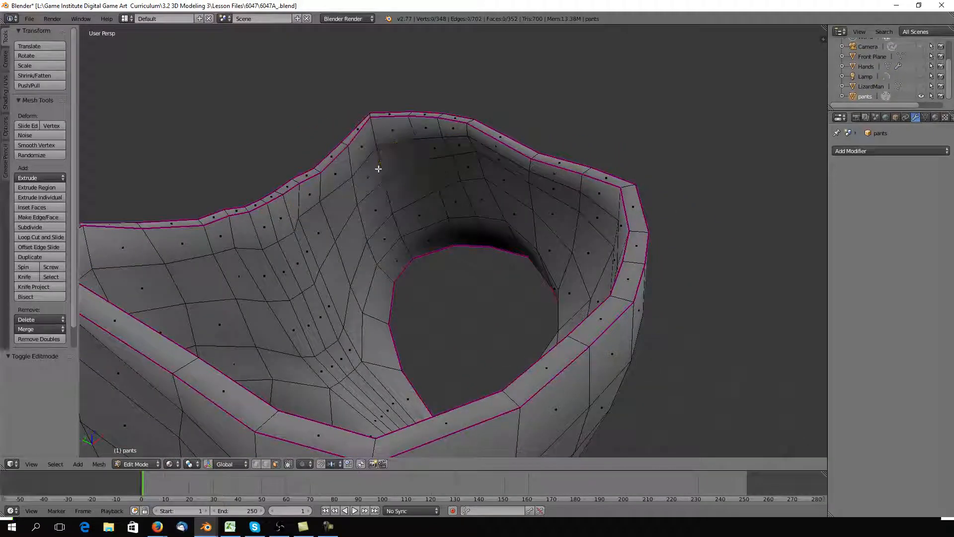
Select the horizontal face loops on the inside of the pants and the inner faces around both leg openings
{"action": "right_click", "coordinate": [376, 171], "text": "alt"}
{"action": "right_click", "coordinate": [393, 211], "text": "alt+shift"}
{"action": "right_click", "coordinate": [397, 228], "text": "alt+shift"}
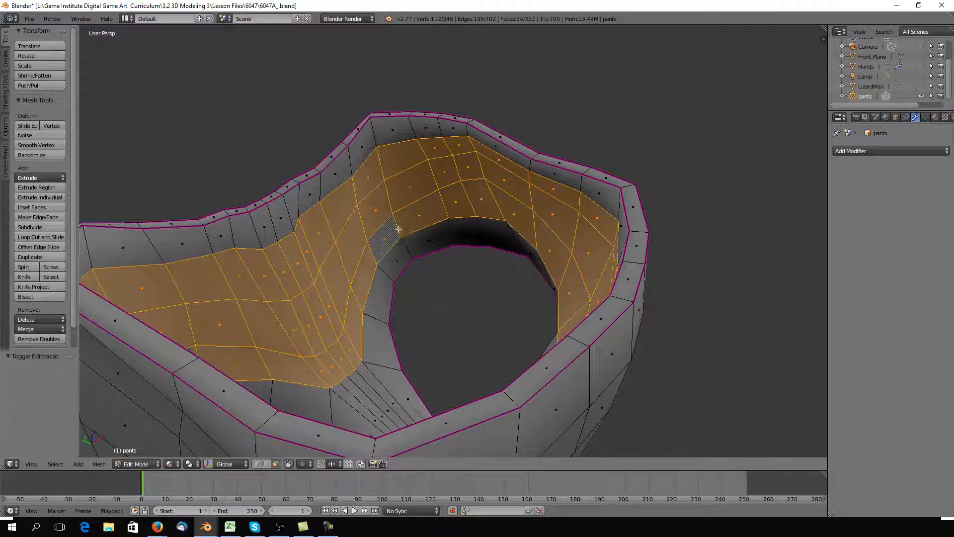
{"action": "right_click", "coordinate": [408, 250], "text": "alt+shift"}
{"action": "middle_click_drag", "start_coordinate": [343, 264], "coordinate": [297, 252]}
{"action": "right_click", "coordinate": [346, 202], "text": "alt+shift"}
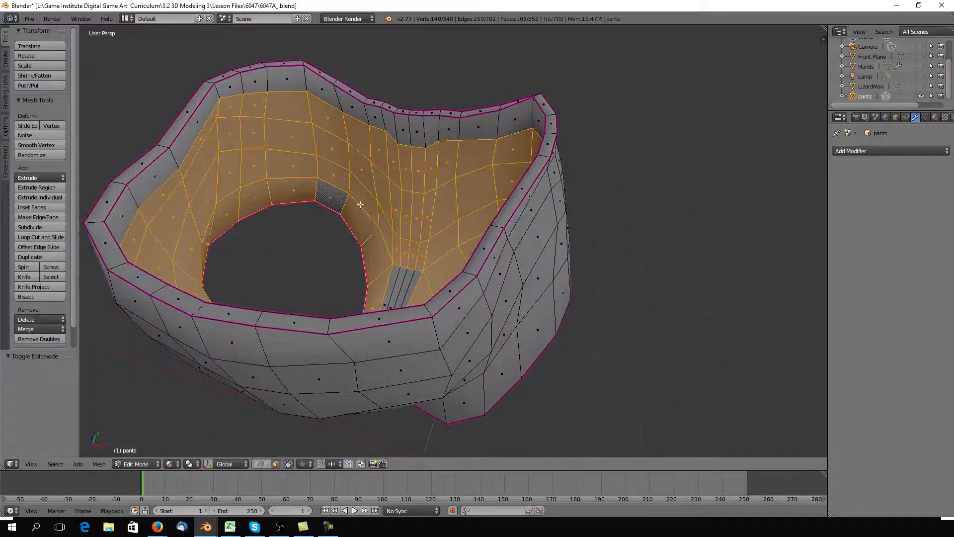
{"action": "middle_click_drag", "start_coordinate": [361, 204], "coordinate": [526, 240]}
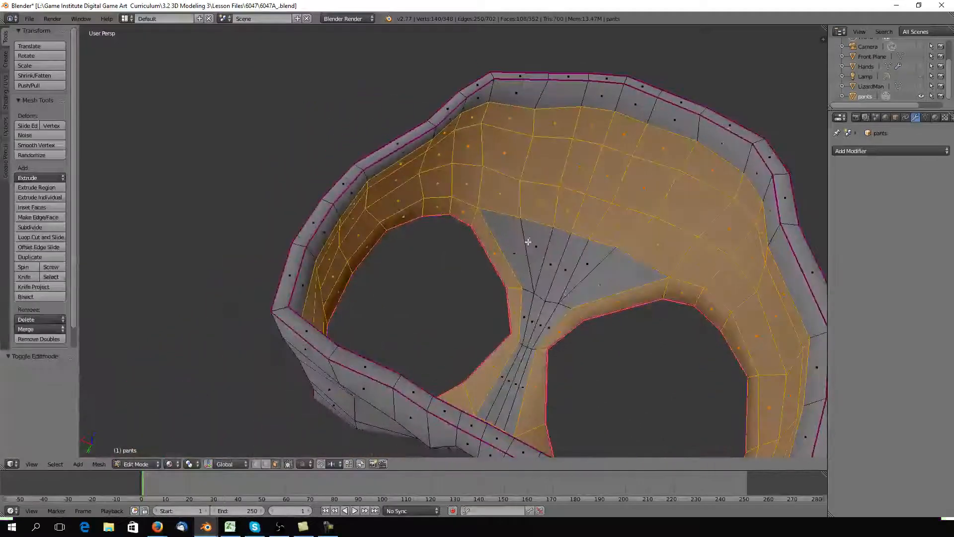
Add the fan of inner faces above the crotch, between the two leg openings, to the selection
{"action": "right_click", "coordinate": [526, 244], "text": "alt+shift"}
{"action": "right_click", "coordinate": [546, 249], "text": "alt+shift"}
{"action": "right_click", "coordinate": [538, 248], "text": "alt+shift"}
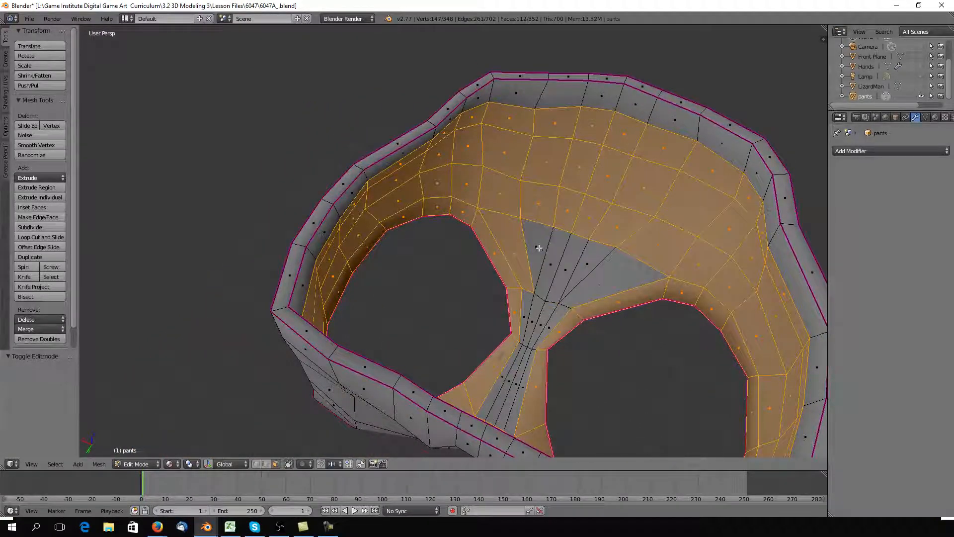
{"action": "right_click", "coordinate": [534, 248], "text": "alt+shift"}
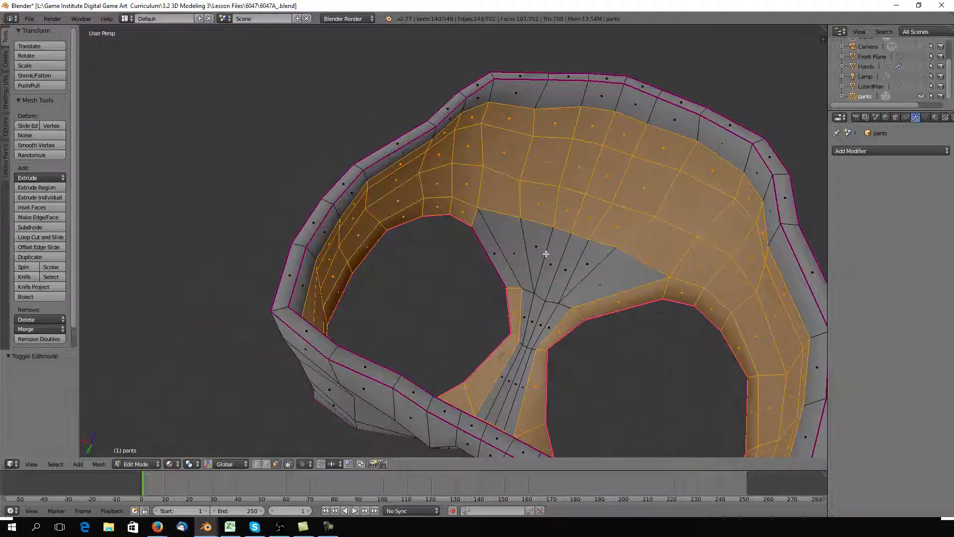
{"action": "right_click", "coordinate": [525, 252], "text": "alt+shift"}
{"action": "middle_click_drag", "start_coordinate": [573, 267], "coordinate": [588, 270]}
{"action": "right_click", "coordinate": [521, 227], "text": "shift"}
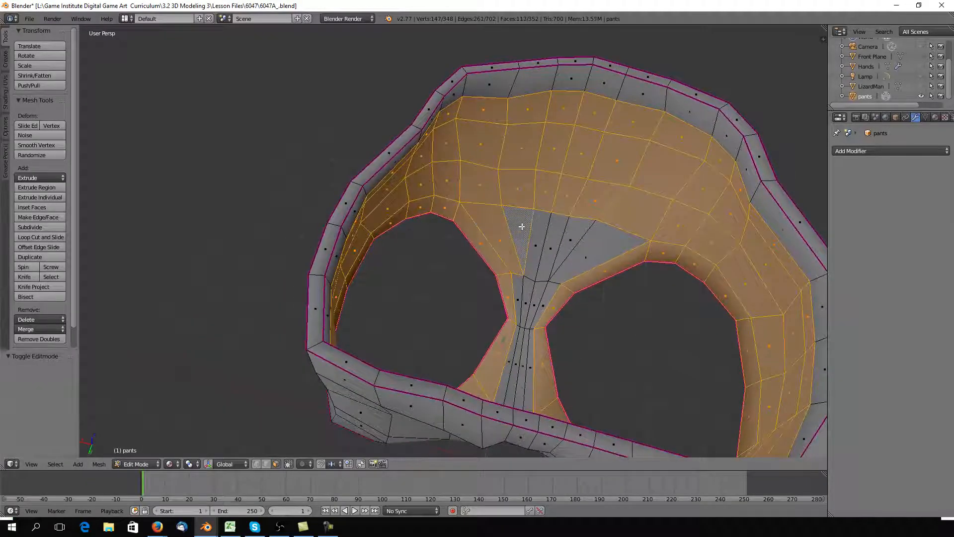
{"action": "right_click", "coordinate": [536, 239], "text": "shift"}
{"action": "right_click", "coordinate": [551, 243], "text": "shift"}
{"action": "right_click", "coordinate": [572, 245], "text": "shift"}
{"action": "right_click", "coordinate": [586, 255], "text": "shift"}
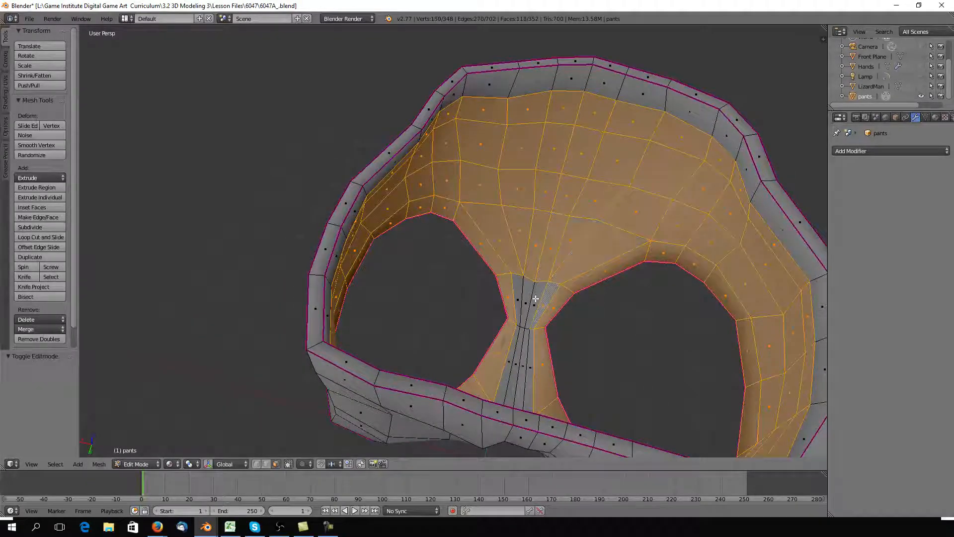
Add the remaining inner crotch strip faces and the inner face loop below the waist rim to the selection
{"action": "right_click", "coordinate": [536, 299], "text": "shift"}
{"action": "right_click", "coordinate": [528, 300], "text": "shift"}
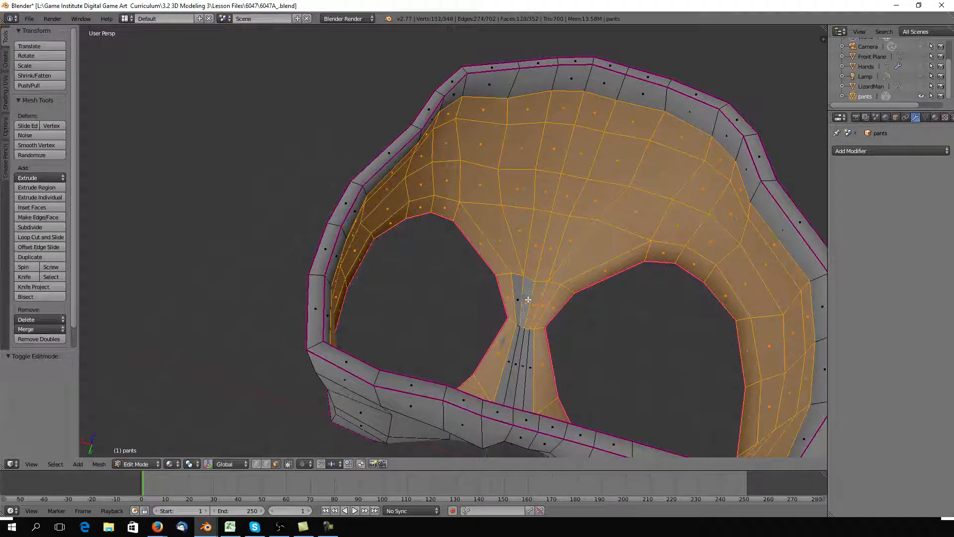
{"action": "right_click", "coordinate": [517, 368], "text": "shift"}
{"action": "right_click", "coordinate": [525, 370], "text": "shift"}
{"action": "right_click", "coordinate": [534, 371], "text": "shift"}
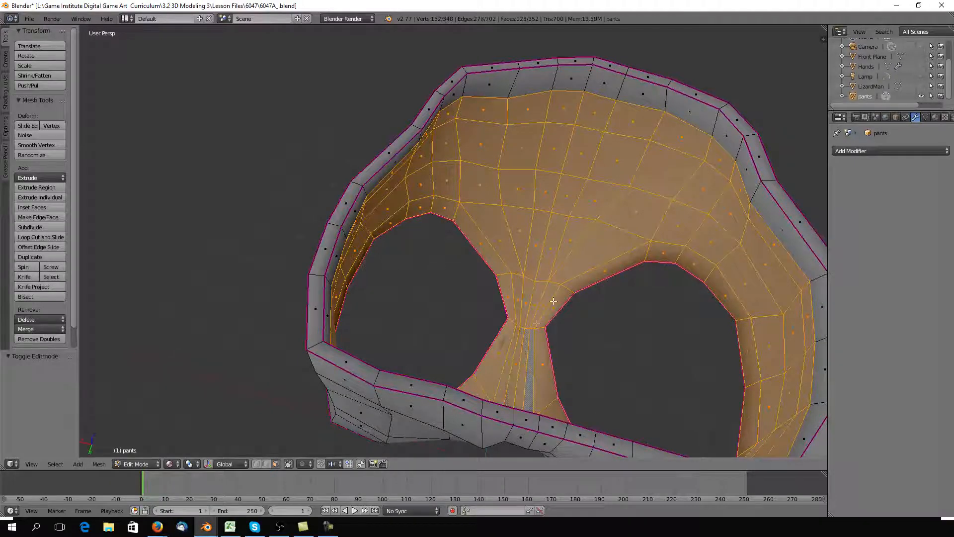
{"action": "middle_click_drag", "start_coordinate": [552, 300], "coordinate": [385, 186]}
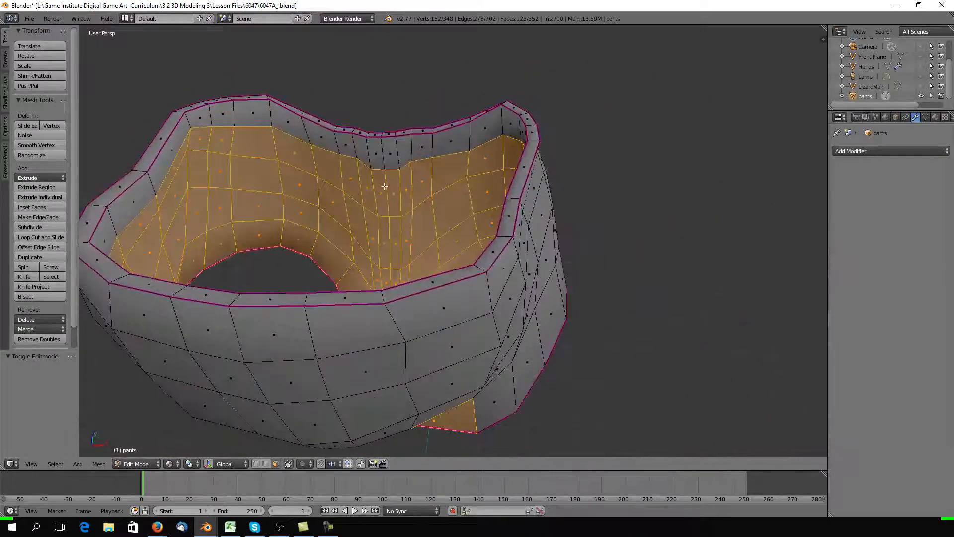
{"action": "right_click", "coordinate": [383, 152], "text": "alt+shift"}
{"action": "middle_click_drag", "start_coordinate": [389, 182], "coordinate": [453, 154]}
Try deleting the edges of the selected inner surface, inspect the remaining shell and undo the deletion
{"action": "key", "text": "x"}
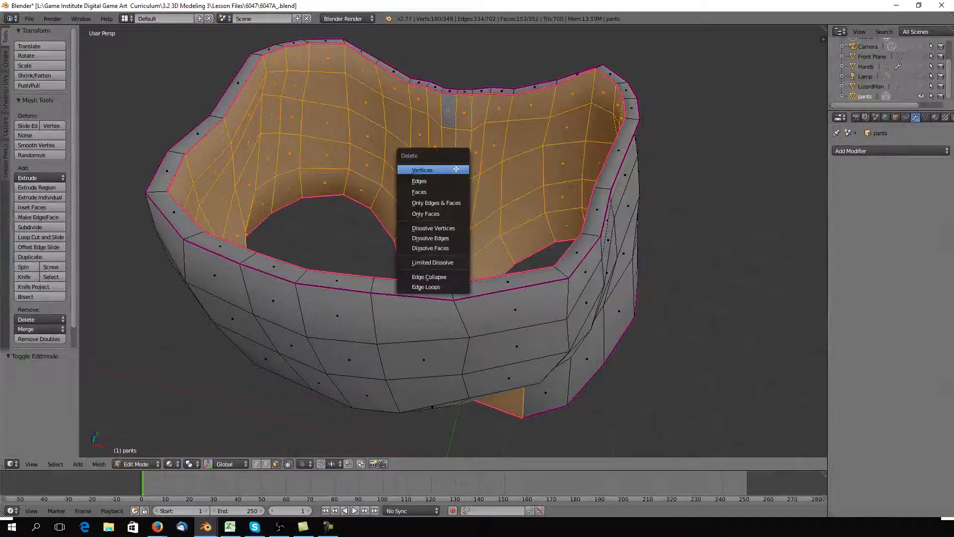
{"action": "left_click", "coordinate": [427, 181]}
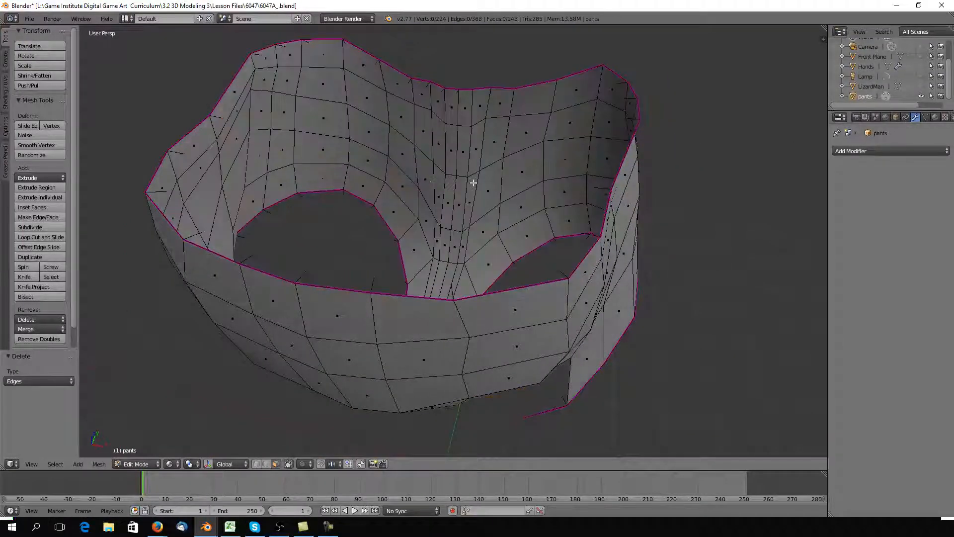
{"action": "middle_click_drag", "start_coordinate": [473, 181], "coordinate": [435, 181]}
{"action": "right_click", "coordinate": [181, 178]}
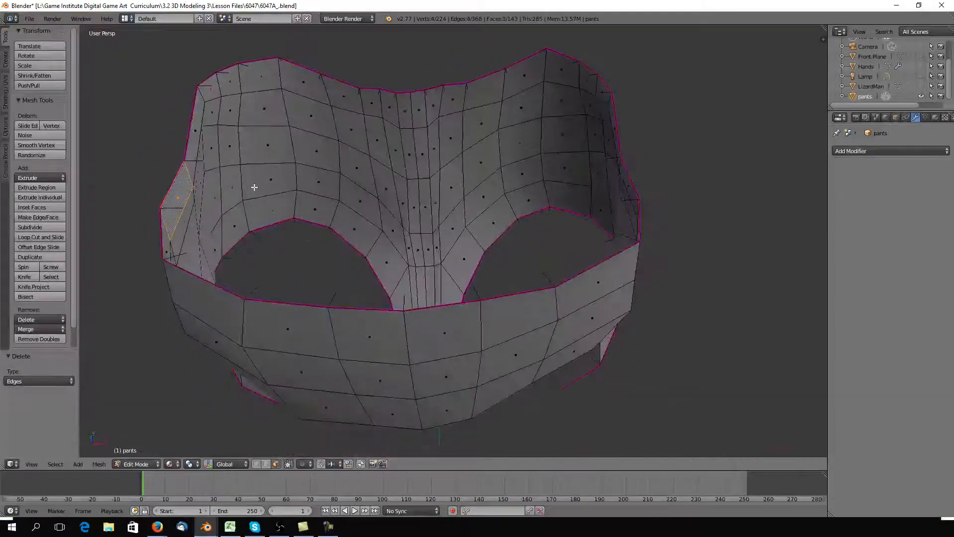
{"action": "middle_click_drag", "start_coordinate": [253, 187], "coordinate": [288, 167]}
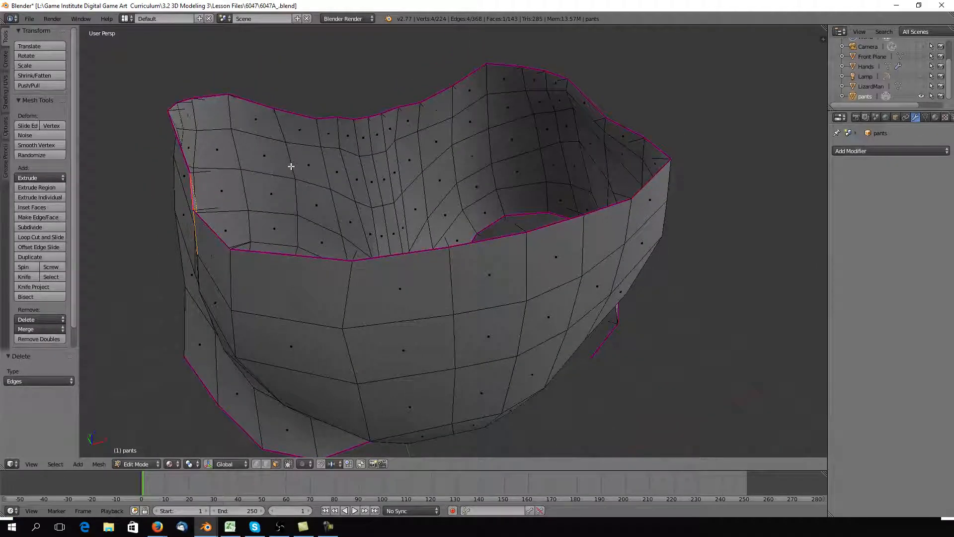
{"action": "key", "text": "a"}
{"action": "key", "text": "ctrl+z"}
Try removing the selected inner surface with Dissolve Faces and by deleting its faces, and undo the deletion
{"action": "middle_click_drag", "start_coordinate": [302, 166], "coordinate": [311, 188]}
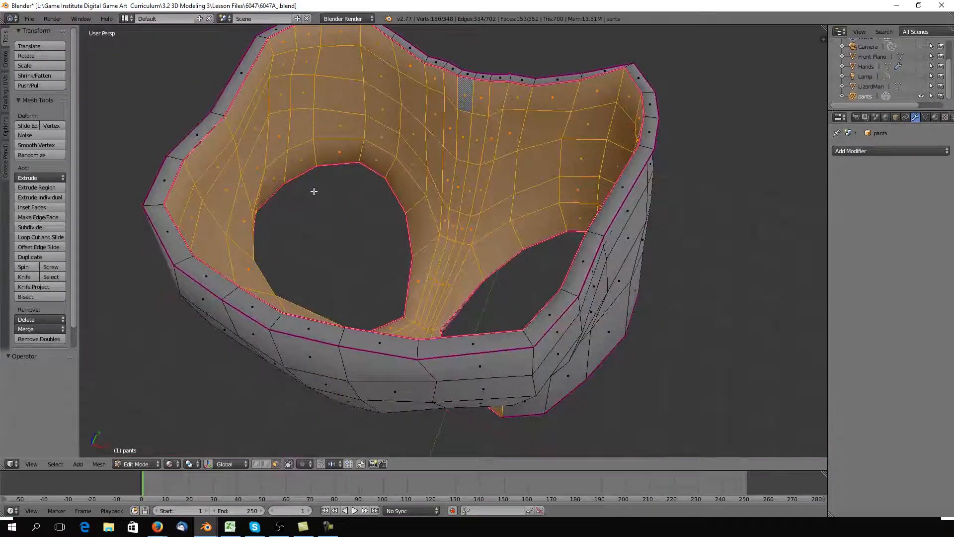
{"action": "key", "text": "x"}
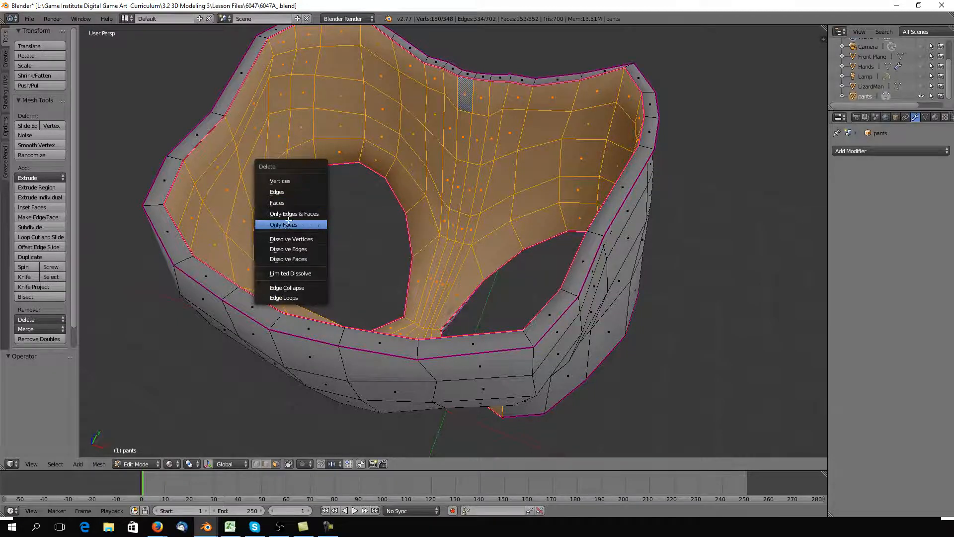
{"action": "left_click", "coordinate": [291, 258]}
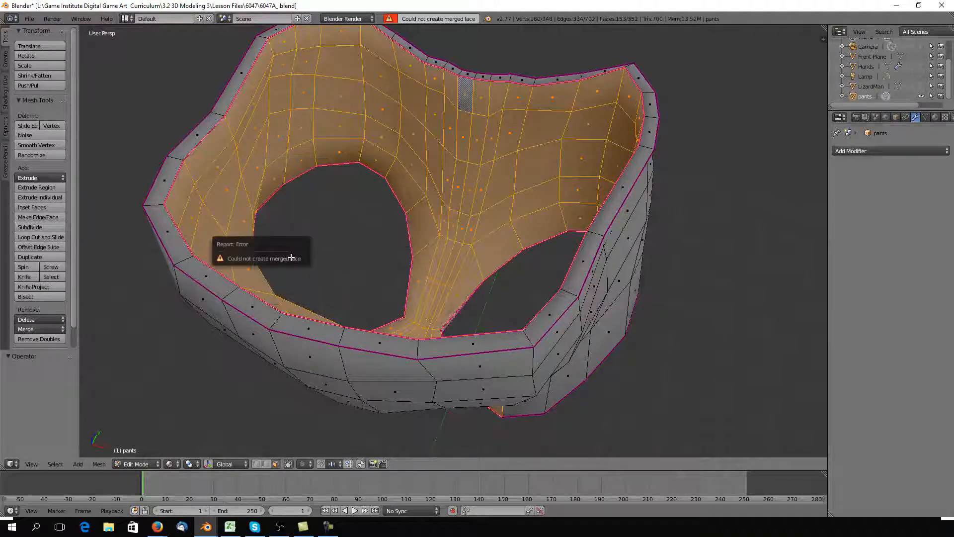
{"action": "key", "text": "x"}
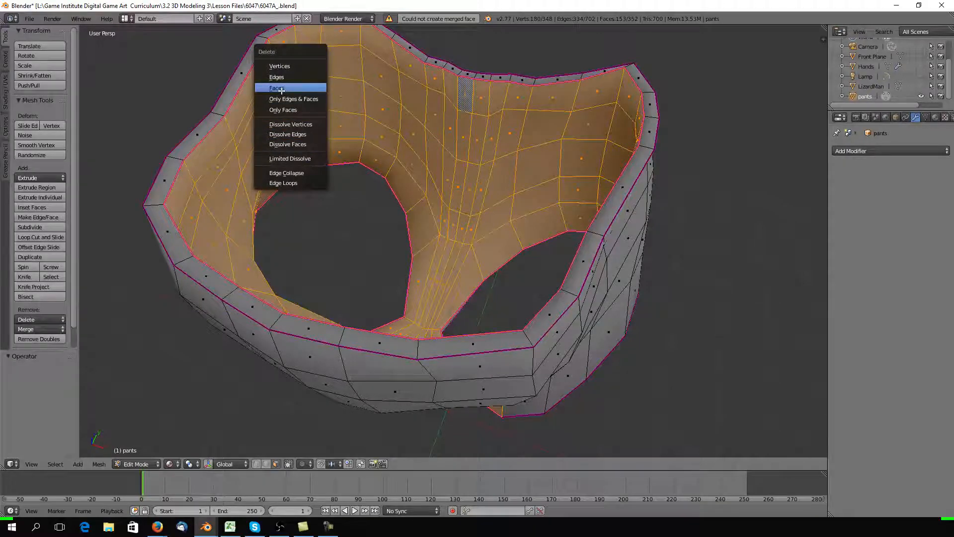
{"action": "left_click", "coordinate": [281, 90]}
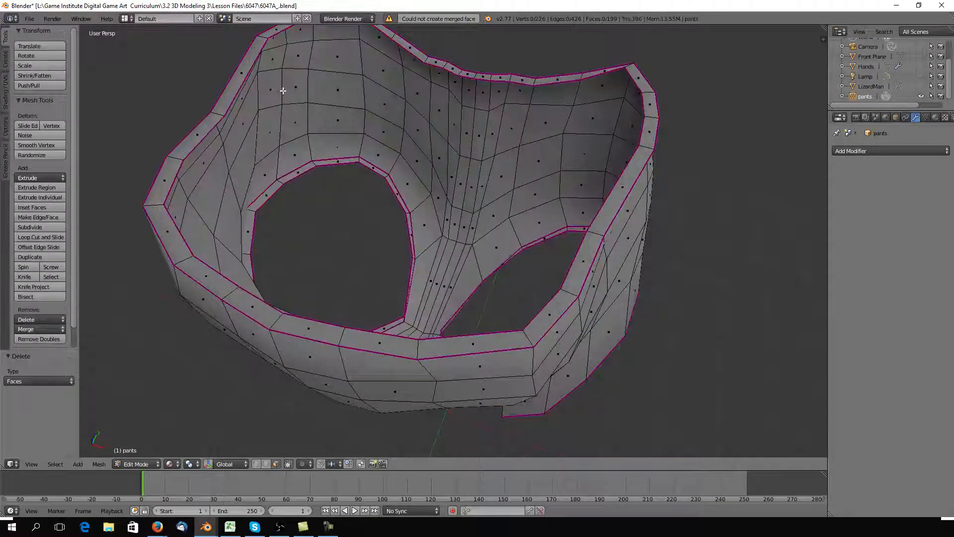
{"action": "middle_click_drag", "start_coordinate": [279, 90], "coordinate": [445, 122]}
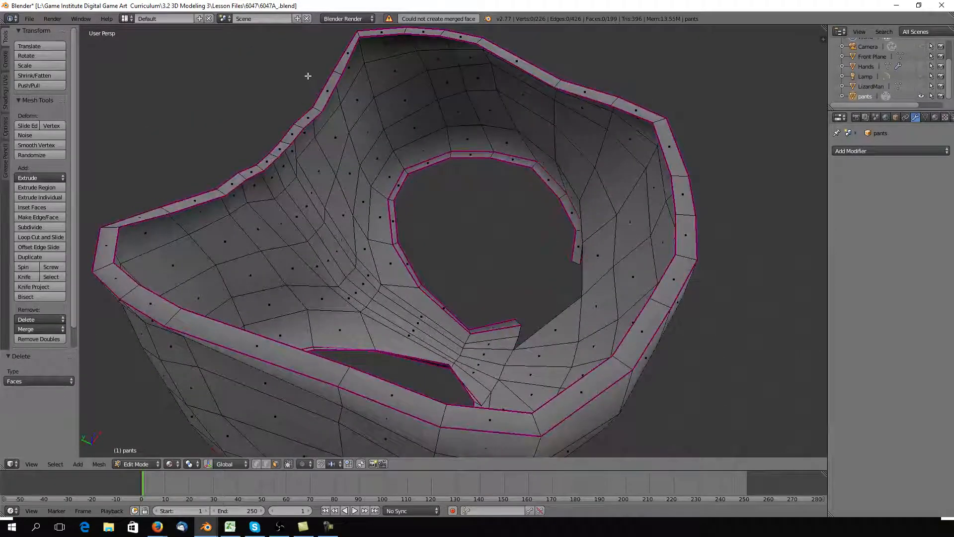
{"action": "middle_click_drag", "start_coordinate": [232, 153], "coordinate": [442, 204]}
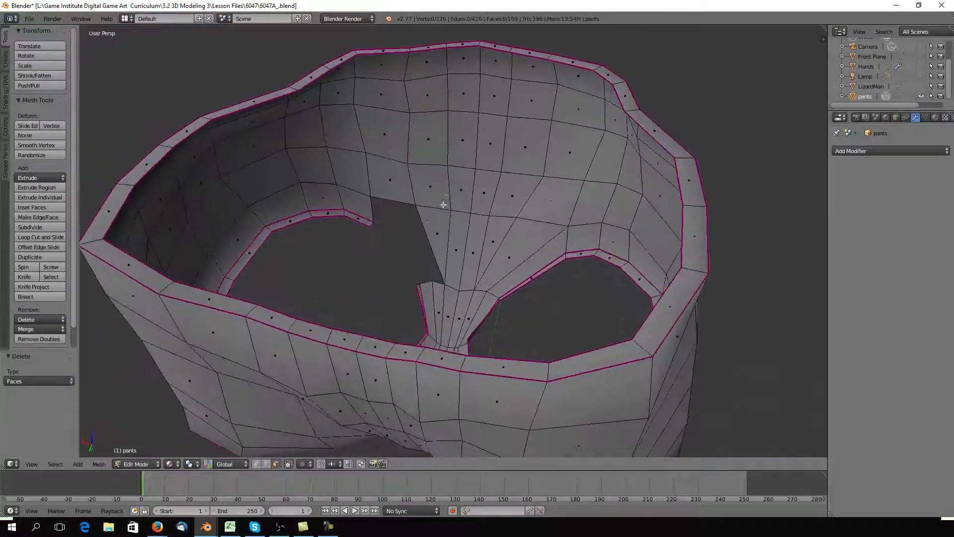
{"action": "key", "text": "ctrl+z"}
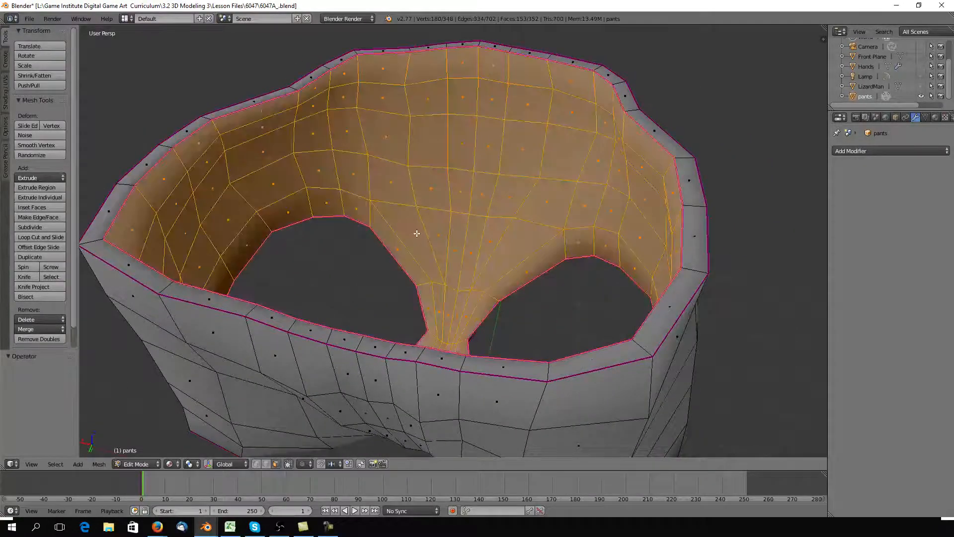
Deselect the three stray outer faces beside the leg opening, keeping the inner surface selected
{"action": "middle_click_drag", "start_coordinate": [416, 233], "coordinate": [473, 293]}
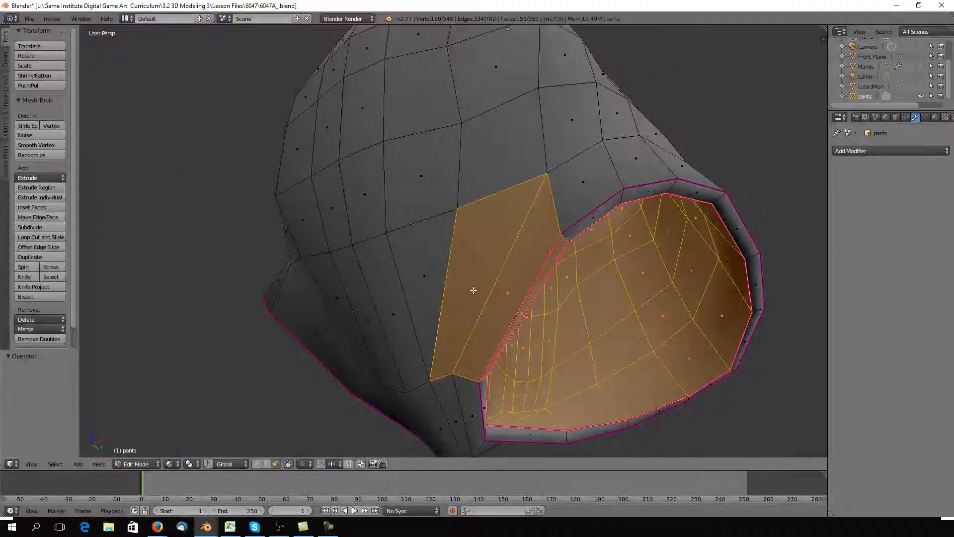
{"action": "right_click", "coordinate": [473, 289], "text": "shift"}
{"action": "right_click", "coordinate": [507, 294], "text": "shift"}
{"action": "right_click", "coordinate": [534, 298], "text": "shift"}
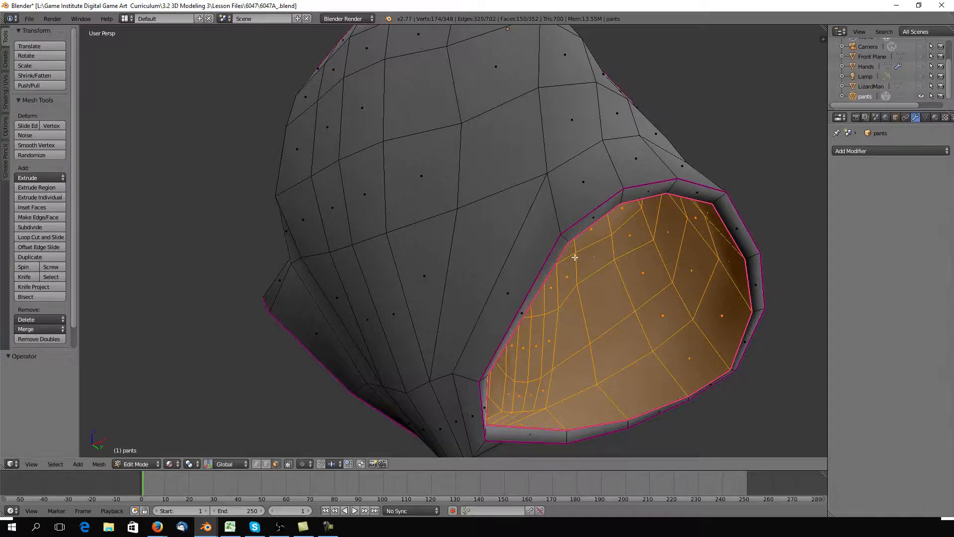
Delete the faces of the selected inner surface of the pants
{"action": "middle_click_drag", "start_coordinate": [571, 255], "coordinate": [342, 340]}
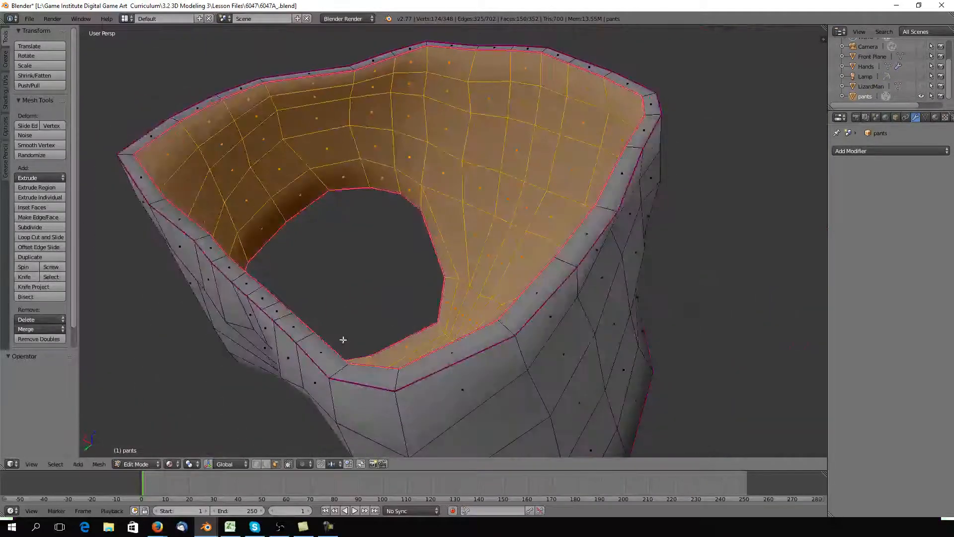
{"action": "key", "text": "x"}
{"action": "left_click", "coordinate": [318, 340]}
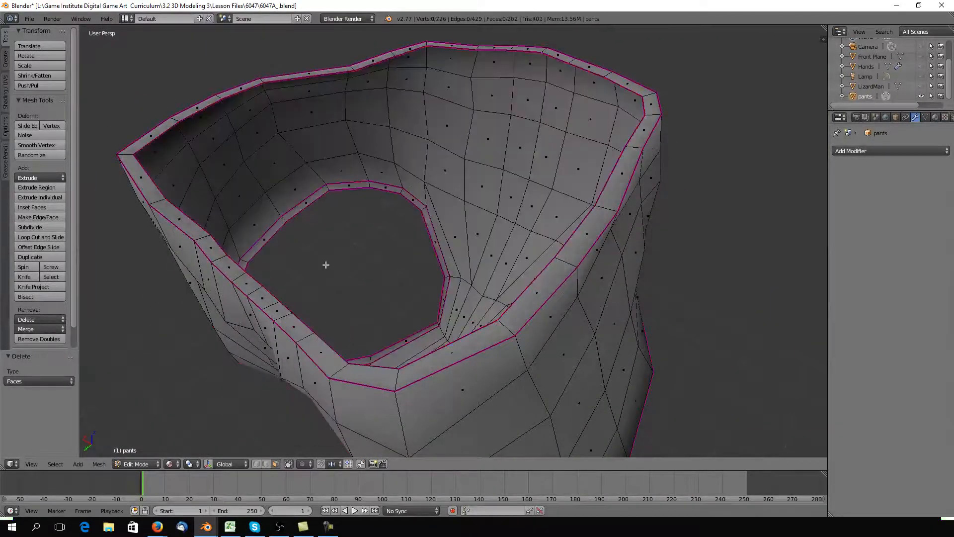
{"action": "middle_click_drag", "start_coordinate": [326, 263], "coordinate": [391, 258]}
{"action": "scroll", "coordinate": [347, 238], "scroll_direction": "down", "scroll_amount": 5}
{"action": "scroll", "coordinate": [432, 250], "scroll_direction": "down", "scroll_amount": 1}
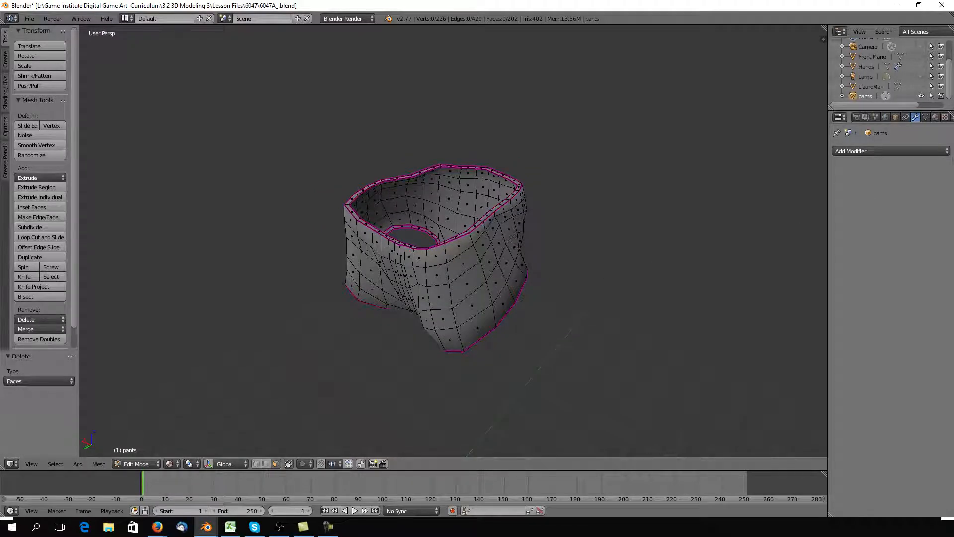
Add a Subdivision Surface modifier to the pants and set its view subdivisions to 2
{"action": "left_click", "coordinate": [895, 151]}
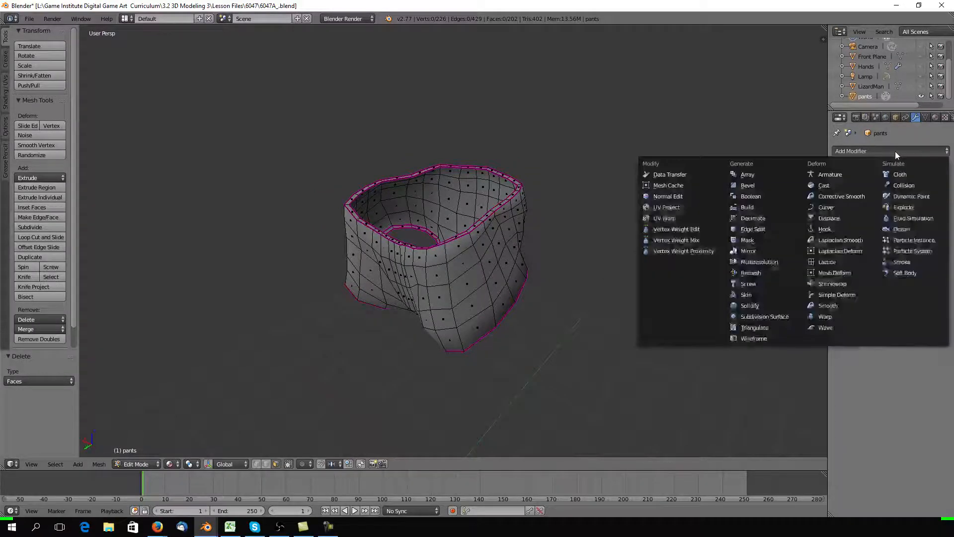
{"action": "left_click", "coordinate": [764, 317]}
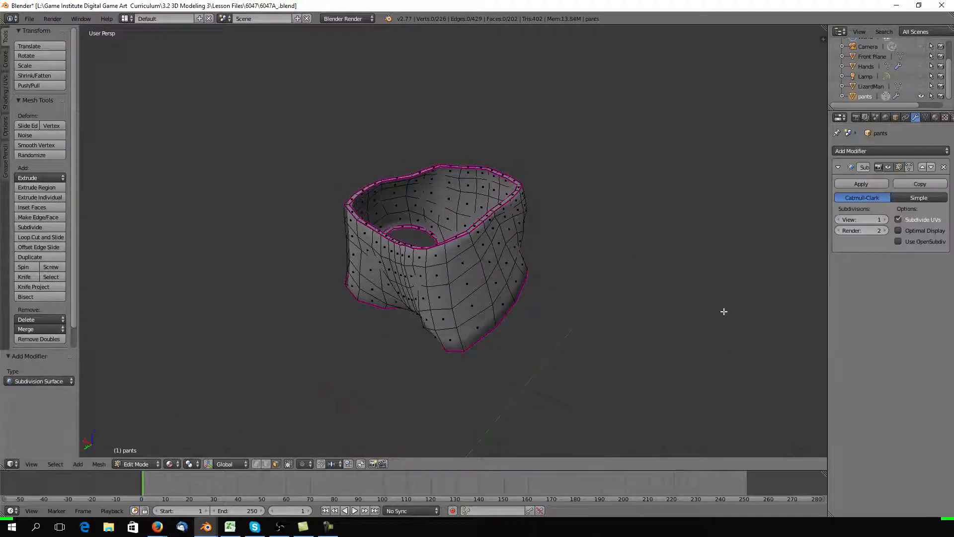
{"action": "left_click", "coordinate": [884, 219]}
Return the pants to Object Mode and unhide the LizardMan body
{"action": "left_click", "coordinate": [139, 464]}
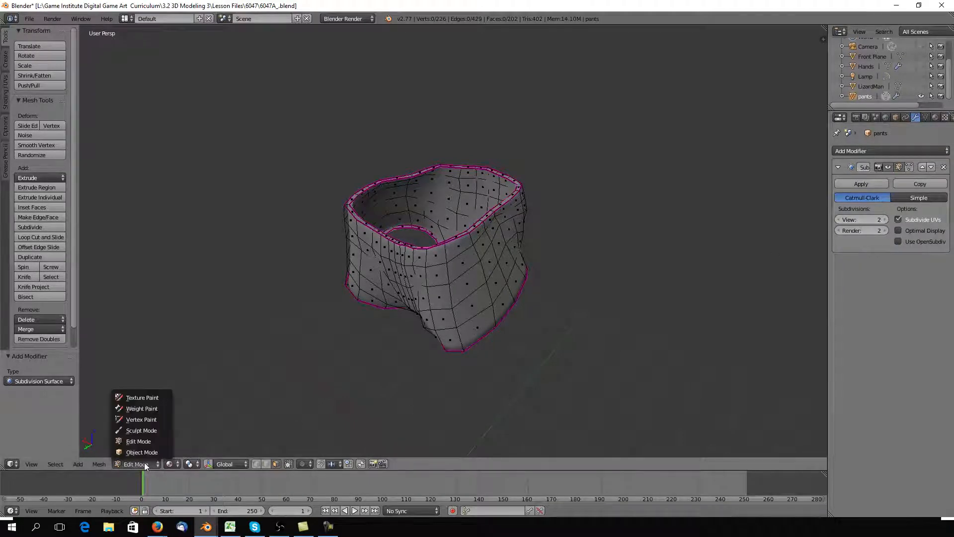
{"action": "left_click", "coordinate": [141, 451]}
{"action": "middle_click_drag", "start_coordinate": [492, 338], "coordinate": [444, 321]}
{"action": "left_click", "coordinate": [920, 86]}
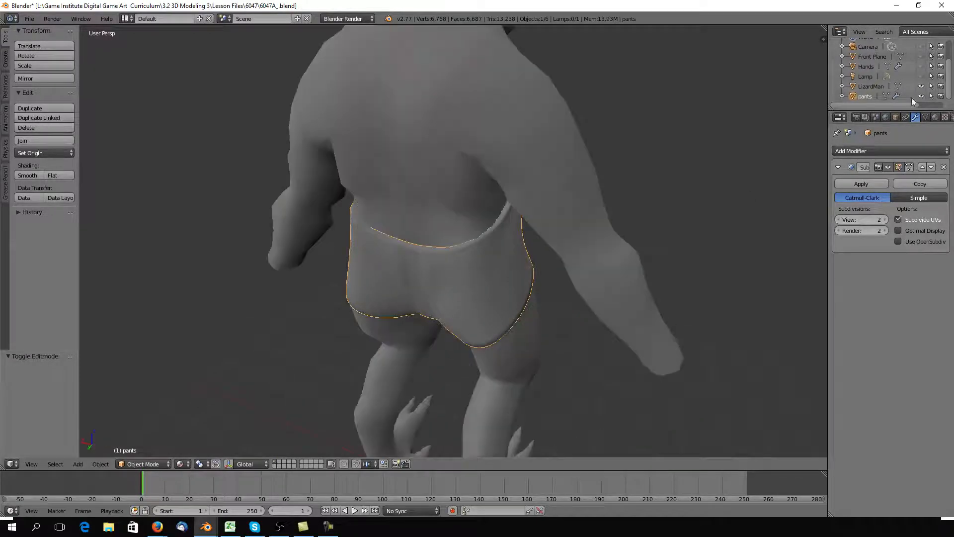
Examine how the smoothed pants fit the LizardMan's waist and legs from the front, sides and back
{"action": "middle_click_drag", "start_coordinate": [621, 198], "coordinate": [410, 195]}
{"action": "scroll", "coordinate": [365, 169], "scroll_direction": "down", "scroll_amount": 5}
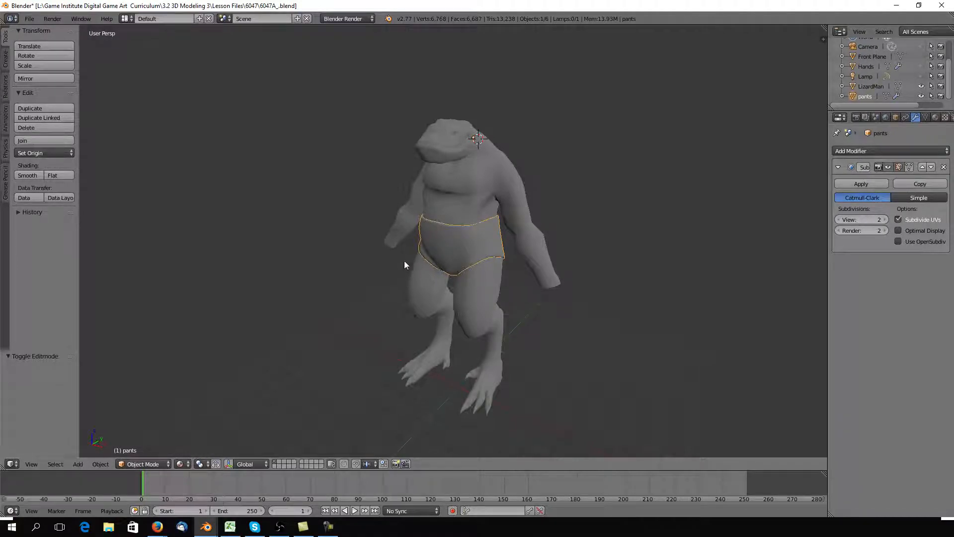
{"action": "mouse_move", "coordinate": [349, 251]}
{"action": "middle_mouse_down"}
{"action": "mouse_move", "coordinate": [458, 262]}
{"action": "mouse_move", "coordinate": [353, 257]}
{"action": "mouse_move", "coordinate": [377, 268]}
{"action": "mouse_move", "coordinate": [504, 275]}
{"action": "mouse_move", "coordinate": [481, 246]}
{"action": "middle_mouse_up"}
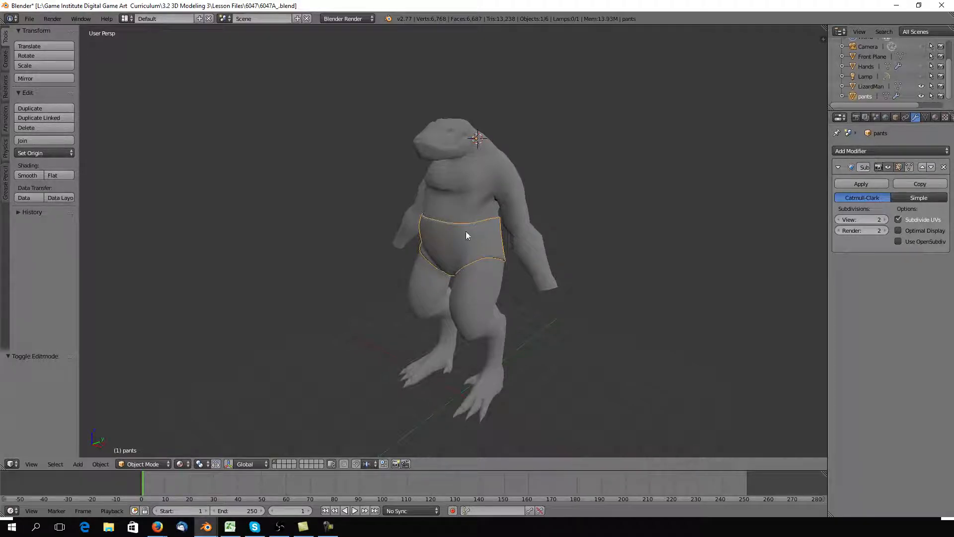
{"action": "middle_click_drag", "start_coordinate": [475, 236], "coordinate": [313, 211]}
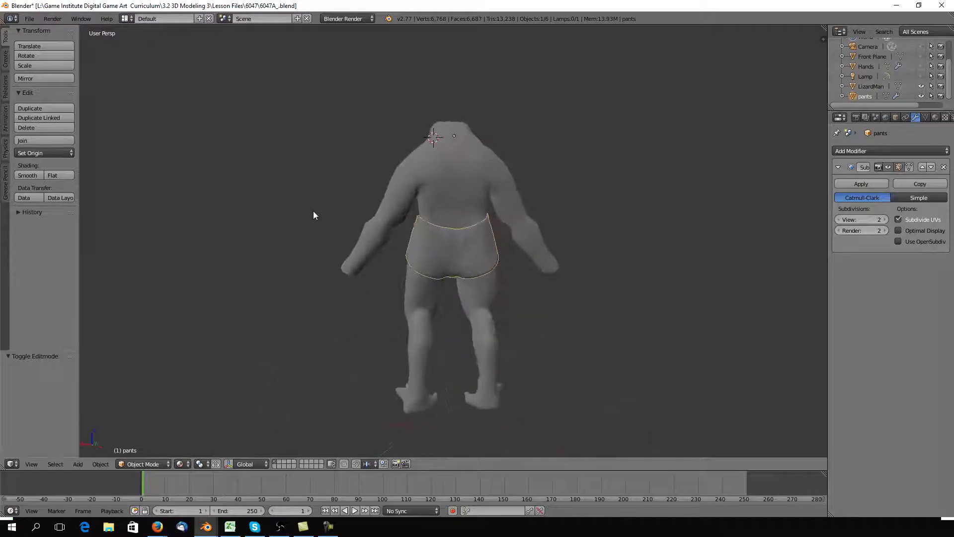
{"action": "middle_click_drag", "start_coordinate": [458, 260], "coordinate": [262, 262]}
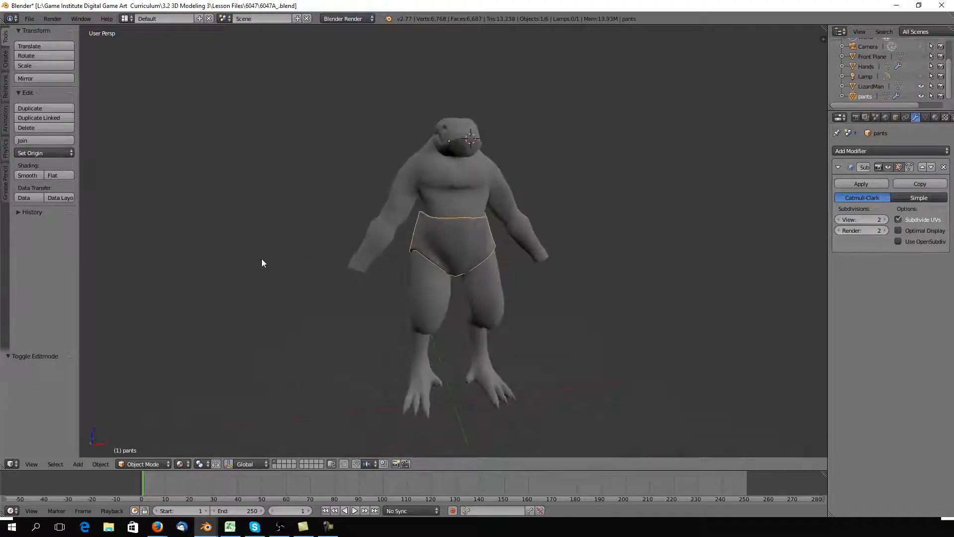
{"action": "middle_click_drag", "start_coordinate": [485, 219], "coordinate": [471, 248]}
{"action": "middle_click_drag", "start_coordinate": [405, 241], "coordinate": [469, 264]}
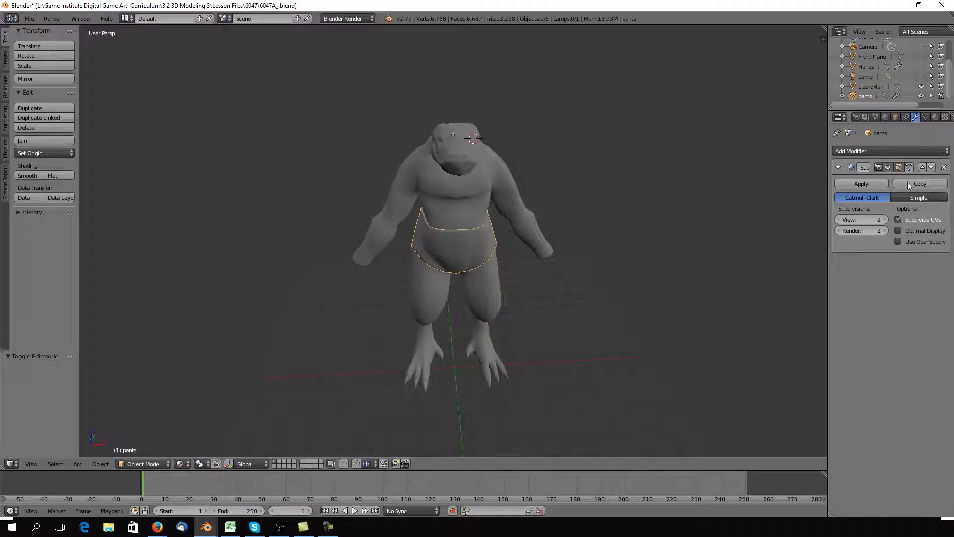
{"action": "middle_click_drag", "start_coordinate": [415, 245], "coordinate": [388, 241]}
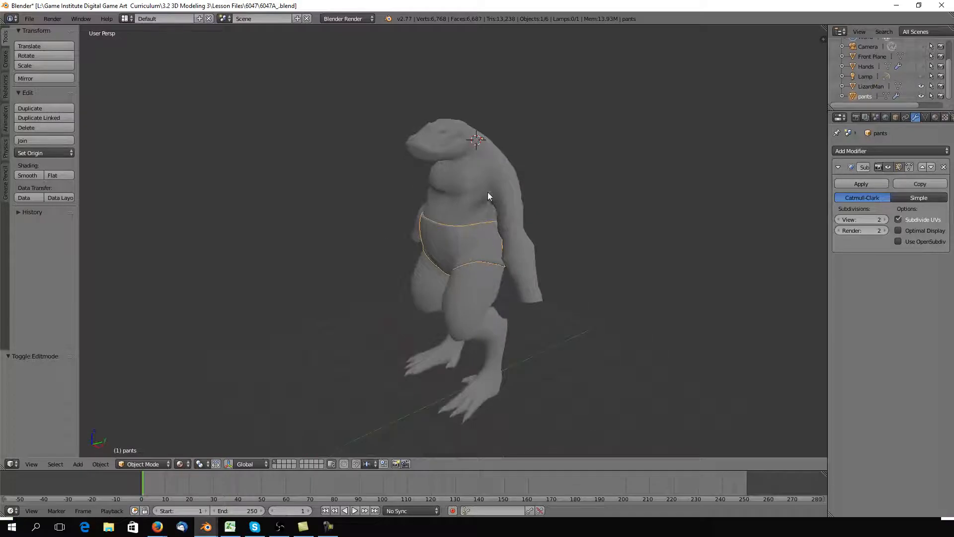
{"action": "mouse_move", "coordinate": [475, 234]}
{"action": "middle_mouse_down"}
{"action": "mouse_move", "coordinate": [442, 242]}
{"action": "mouse_move", "coordinate": [503, 240]}
{"action": "mouse_move", "coordinate": [435, 251]}
{"action": "mouse_move", "coordinate": [489, 250]}
{"action": "mouse_move", "coordinate": [472, 241]}
{"action": "middle_mouse_up"}
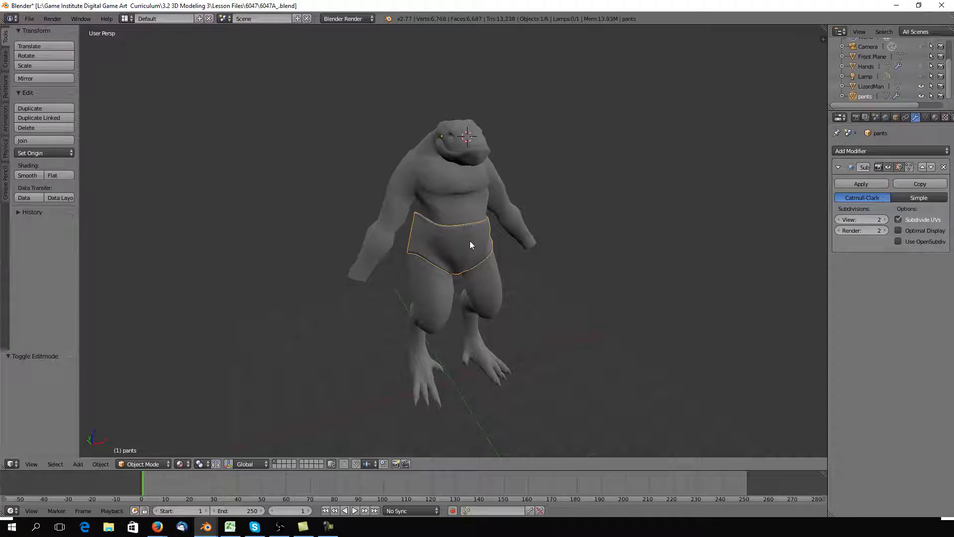
{"action": "middle_click_drag", "start_coordinate": [476, 246], "coordinate": [381, 248]}
{"action": "scroll", "coordinate": [378, 256], "scroll_direction": "up", "scroll_amount": 1}
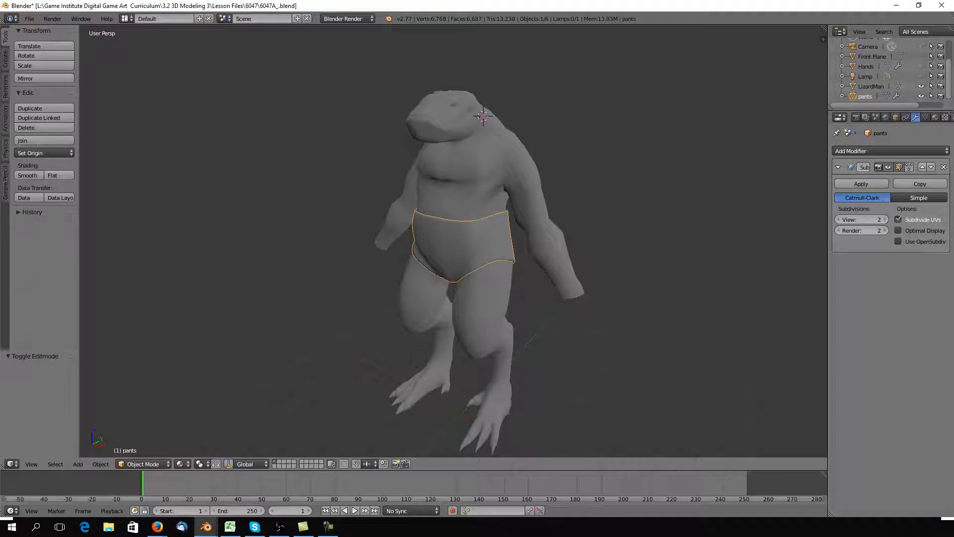
Save the scene as a new file named 6047B_.blend in the 6047 lesson folder
{"action": "left_click", "coordinate": [328, 526]}
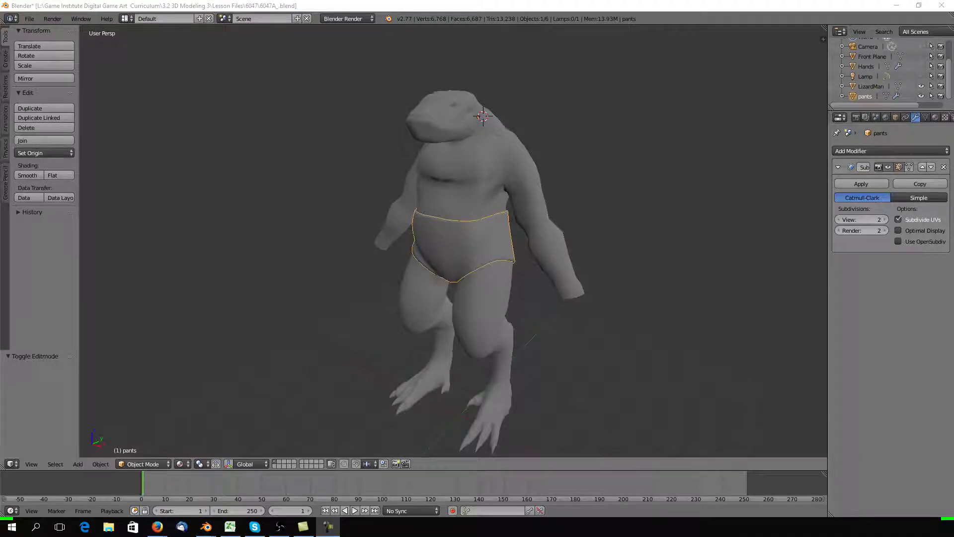
{"action": "left_click", "coordinate": [30, 18]}
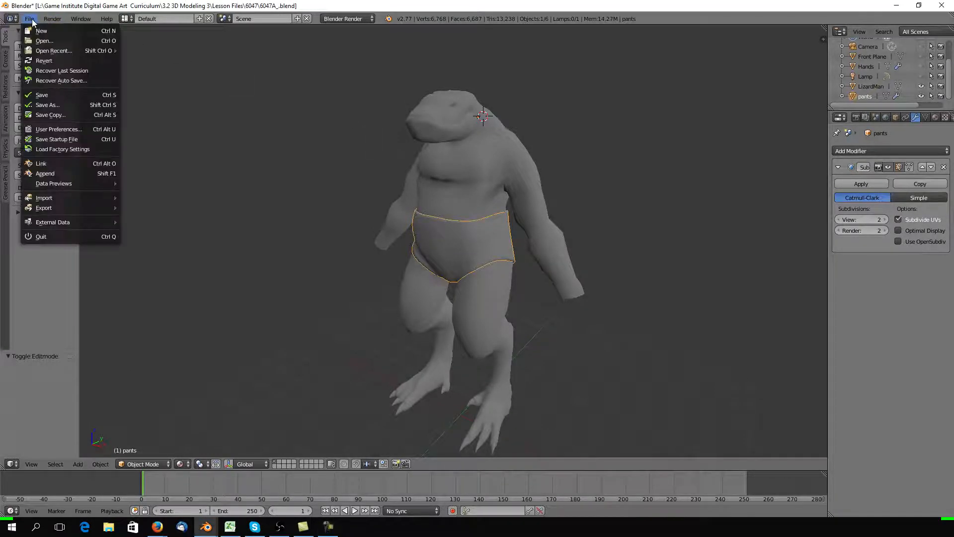
{"action": "left_click", "coordinate": [38, 106]}
{"action": "left_click", "coordinate": [150, 78]}
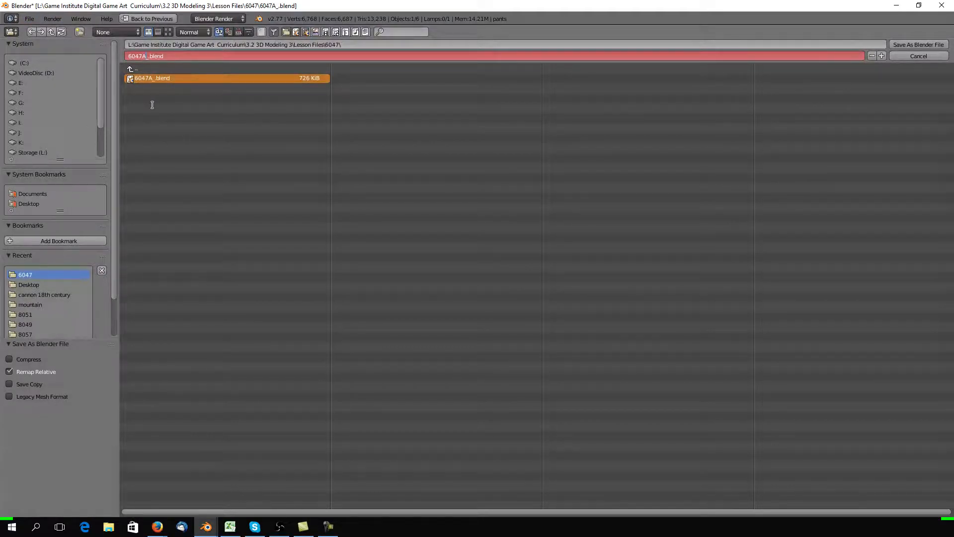
{"action": "key", "text": "BackSpace"}
{"action": "type", "text": "B"}
{"action": "left_click", "coordinate": [912, 42]}
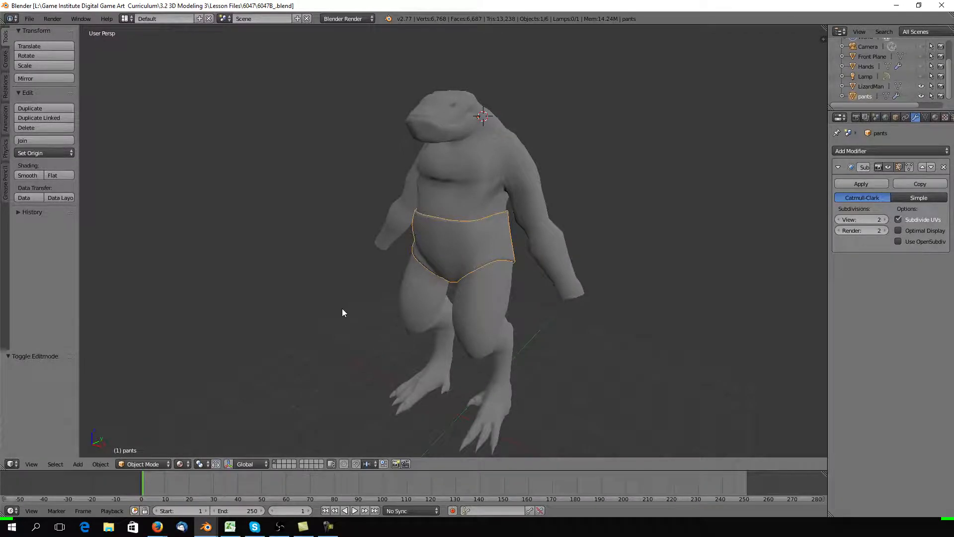
{"action": "middle_click_drag", "start_coordinate": [343, 313], "coordinate": [370, 319]}
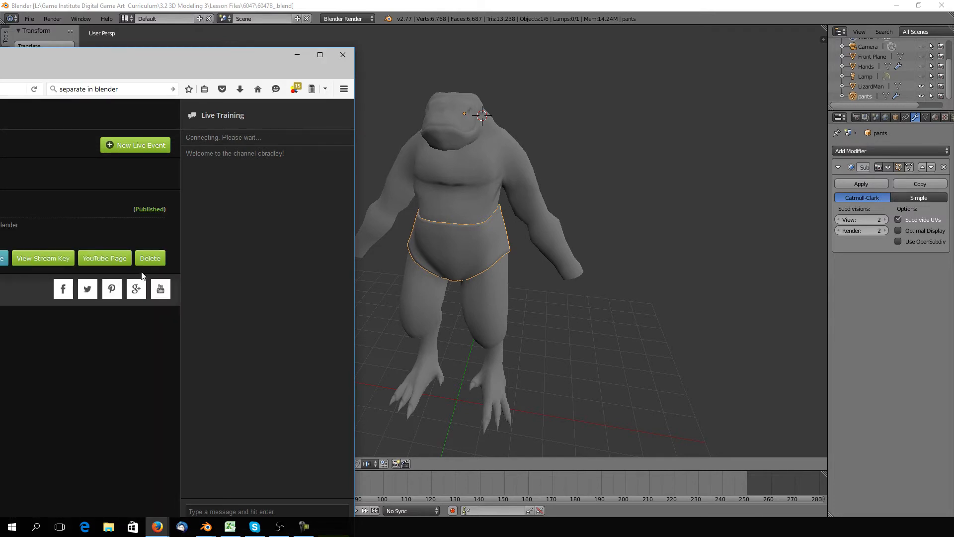
{"action": "left_click_drag", "start_coordinate": [286, 62], "coordinate": [1, 36]}
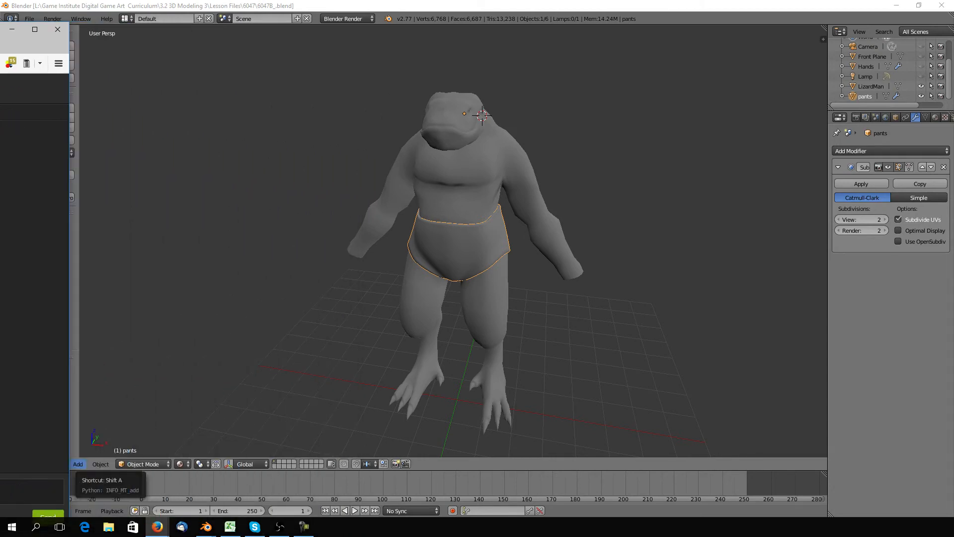